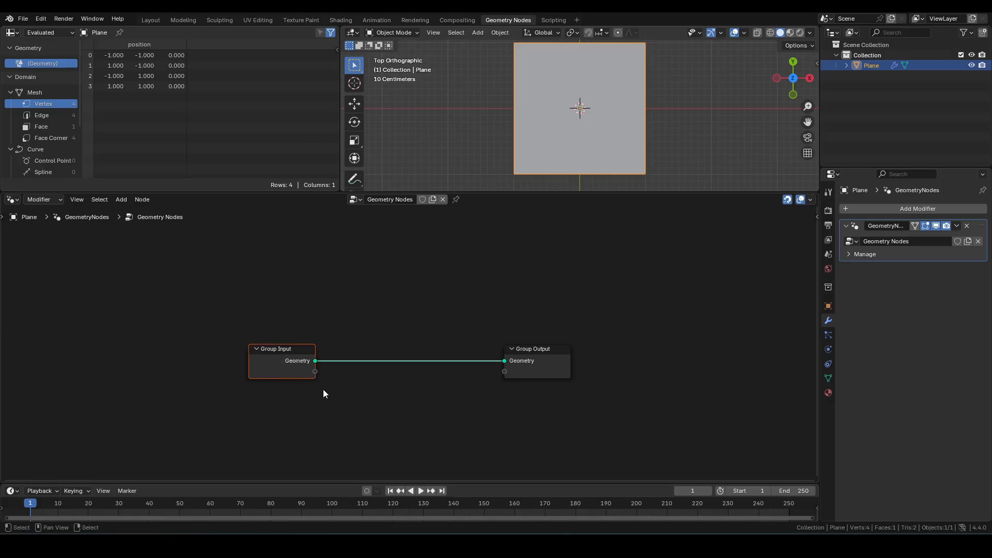
Step: Replace the Group Input node with a String node whose text is P
{"action": "key", "text": "x"}
{"action": "key", "text": "F3"}
{"action": "type", "text": "str"}
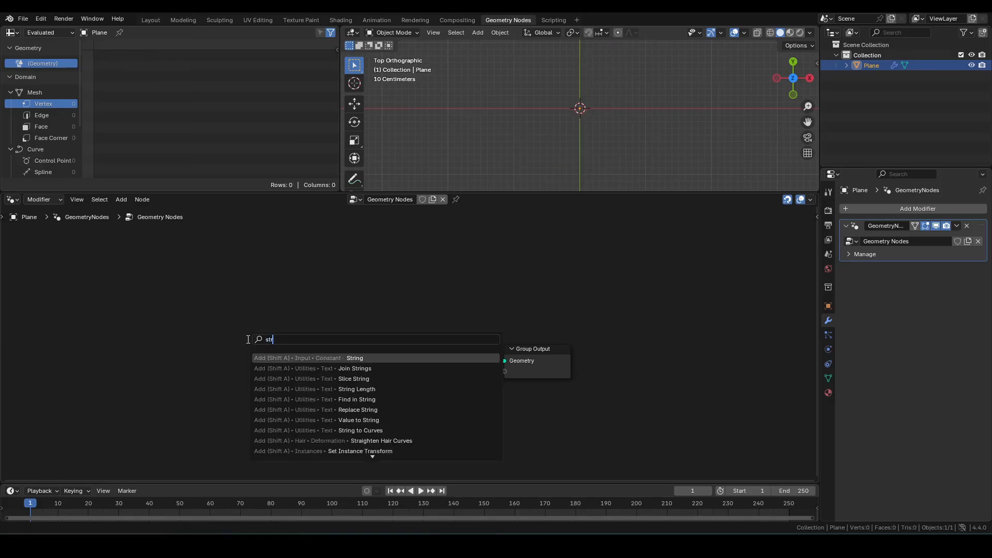
{"action": "key", "text": "Return"}
{"action": "left_click", "coordinate": [209, 348]}
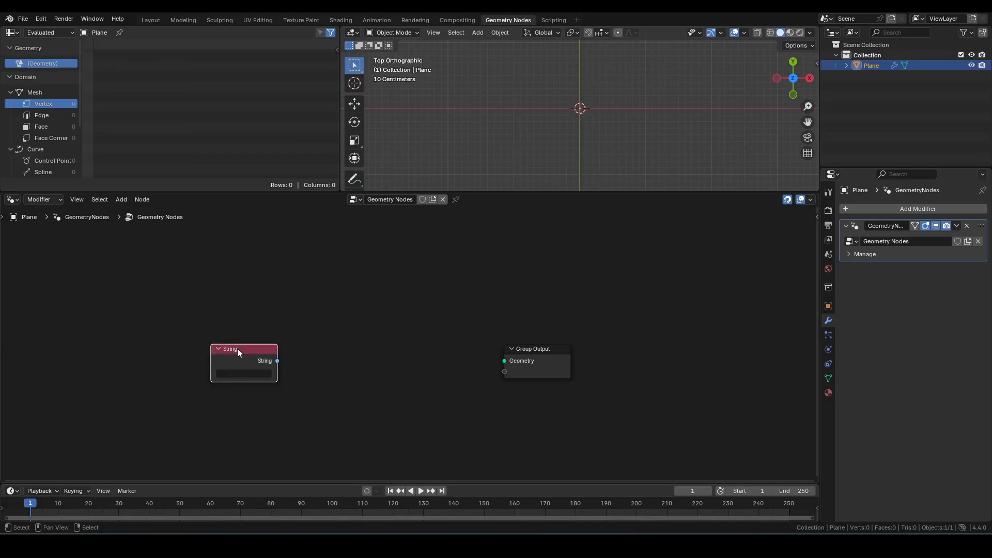
{"action": "left_click", "coordinate": [241, 376]}
{"action": "key", "text": "Return"}
Step: Add a String to Curves node fed by the String and connect its Curve Instances to the Group Output
{"action": "left_click_drag", "start_coordinate": [277, 362], "coordinate": [299, 345]}
{"action": "type", "text": "str"}
{"action": "key", "text": "Return"}
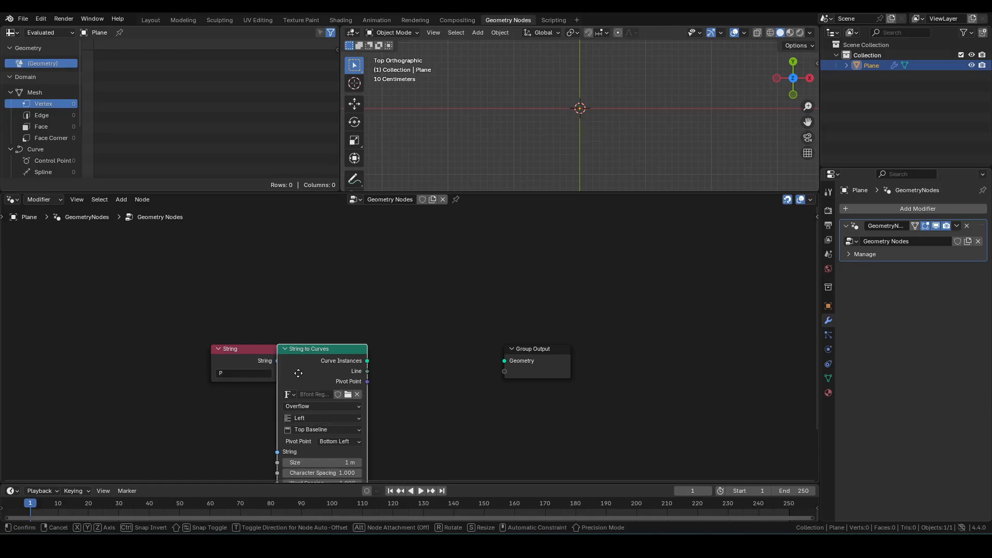
{"action": "left_click", "coordinate": [305, 369]}
{"action": "left_click_drag", "start_coordinate": [376, 360], "coordinate": [504, 361]}
{"action": "key", "text": "KP_Decimal"}
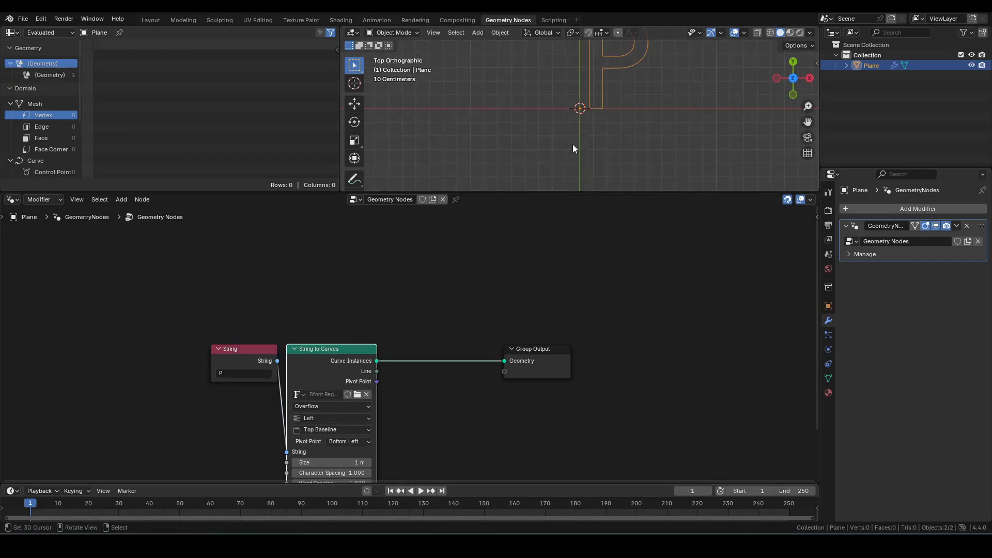
Step: Load the Bauhaus 93 Regular font into the String to Curves node
{"action": "left_click", "coordinate": [358, 394]}
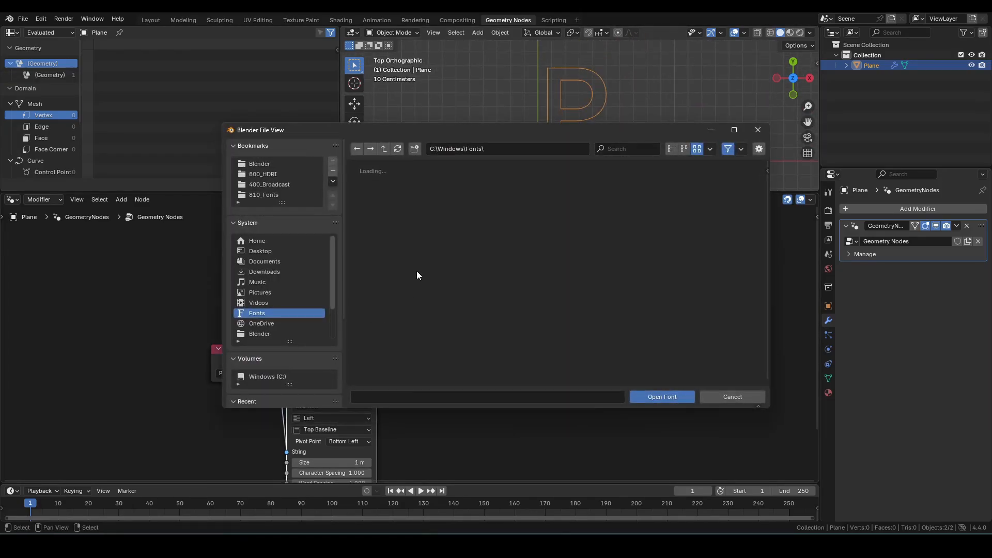
{"action": "scroll", "coordinate": [546, 281], "scroll_direction": "down", "scroll_amount": 3}
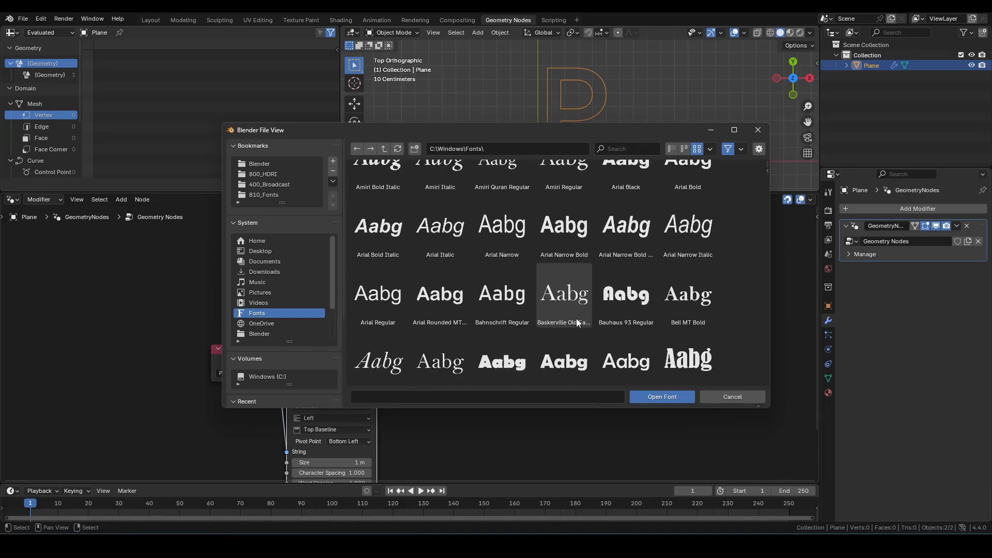
{"action": "left_click", "coordinate": [628, 297]}
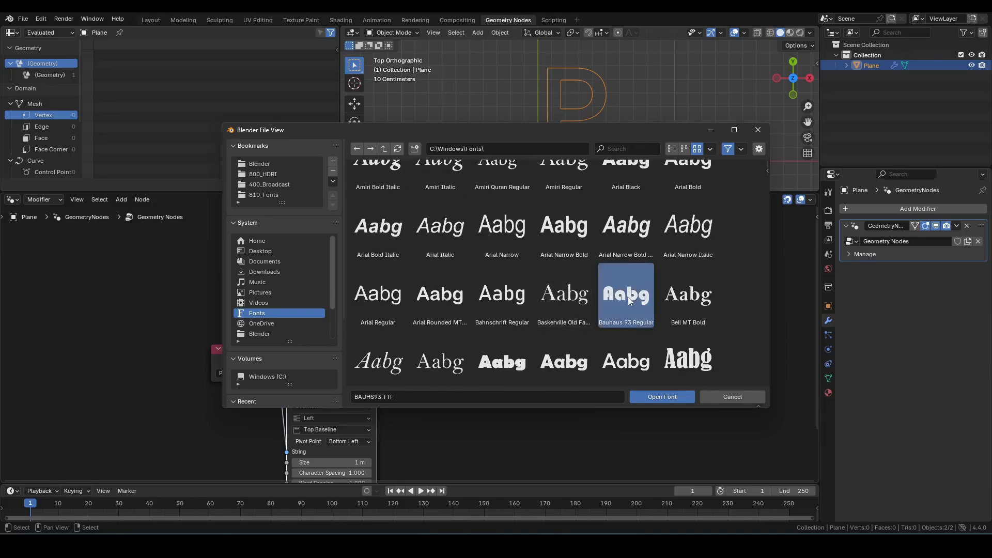
{"action": "left_click", "coordinate": [650, 397]}
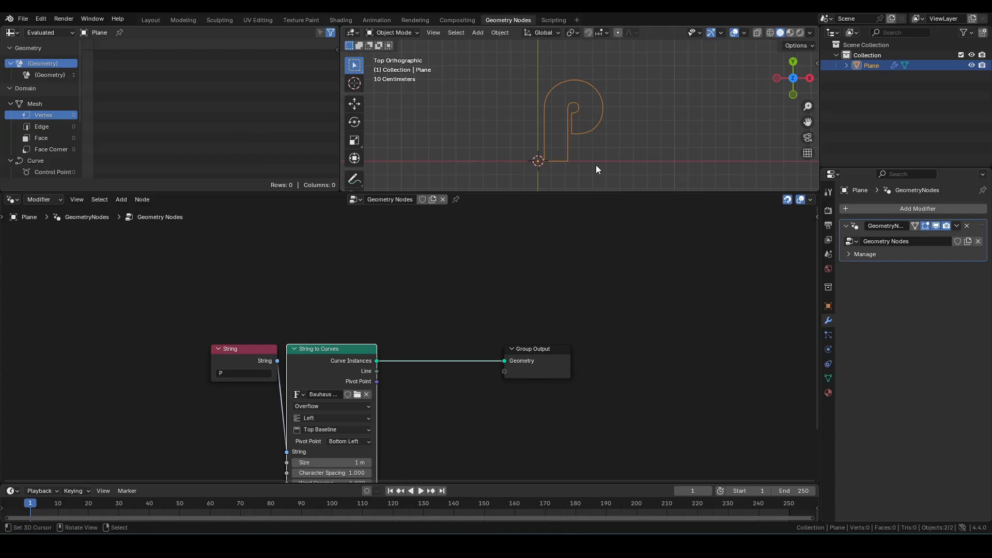
Step: Maximize the viewport and sketch annotation arrows pointing at the P outline's edges
{"action": "key", "text": "ctrl+space"}
{"action": "scroll", "coordinate": [547, 272], "scroll_direction": "up", "scroll_amount": 2}
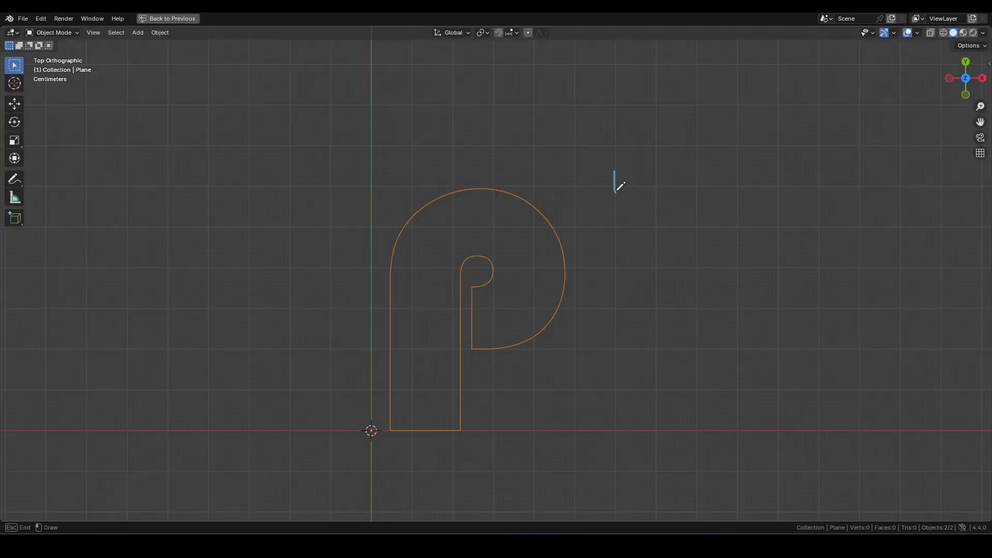
{"action": "left_click_drag", "start_coordinate": [614, 190], "coordinate": [615, 179]}
{"action": "left_click_drag", "start_coordinate": [602, 273], "coordinate": [602, 261]}
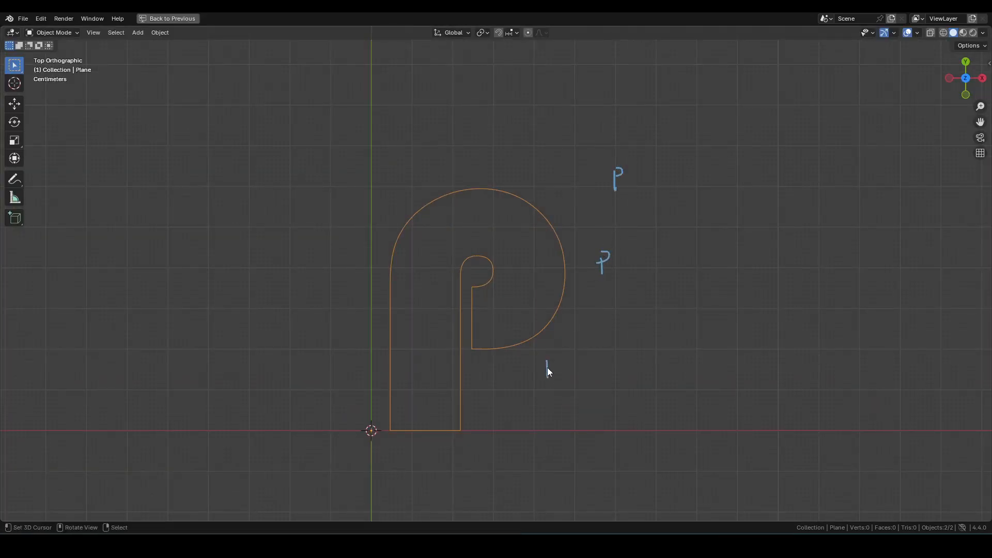
{"action": "left_click_drag", "start_coordinate": [547, 368], "coordinate": [547, 356]}
{"action": "left_click_drag", "start_coordinate": [403, 178], "coordinate": [405, 191]}
{"action": "mouse_move", "coordinate": [327, 298]}
{"action": "left_mouse_down"}
{"action": "mouse_move", "coordinate": [326, 274]}
{"action": "mouse_move", "coordinate": [327, 291]}
{"action": "left_mouse_up"}
{"action": "mouse_move", "coordinate": [417, 191]}
{"action": "left_mouse_down"}
{"action": "mouse_move", "coordinate": [440, 211]}
{"action": "mouse_move", "coordinate": [426, 213]}
{"action": "left_mouse_up"}
{"action": "mouse_move", "coordinate": [341, 283]}
{"action": "left_mouse_down"}
{"action": "mouse_move", "coordinate": [410, 281]}
{"action": "mouse_move", "coordinate": [404, 268]}
{"action": "left_mouse_up"}
{"action": "left_click_drag", "start_coordinate": [601, 176], "coordinate": [529, 220]}
{"action": "left_click_drag", "start_coordinate": [592, 261], "coordinate": [539, 268]}
{"action": "left_click_drag", "start_coordinate": [539, 360], "coordinate": [517, 331]}
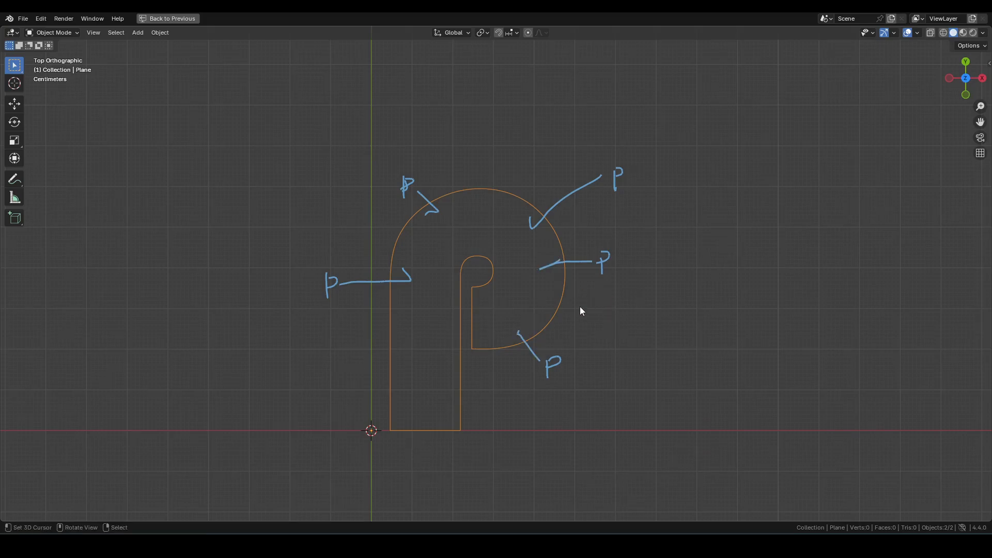
Step: Erase the annotation strokes and restore the normal layout
{"action": "key", "text": "x"}
{"action": "left_click", "coordinate": [560, 321]}
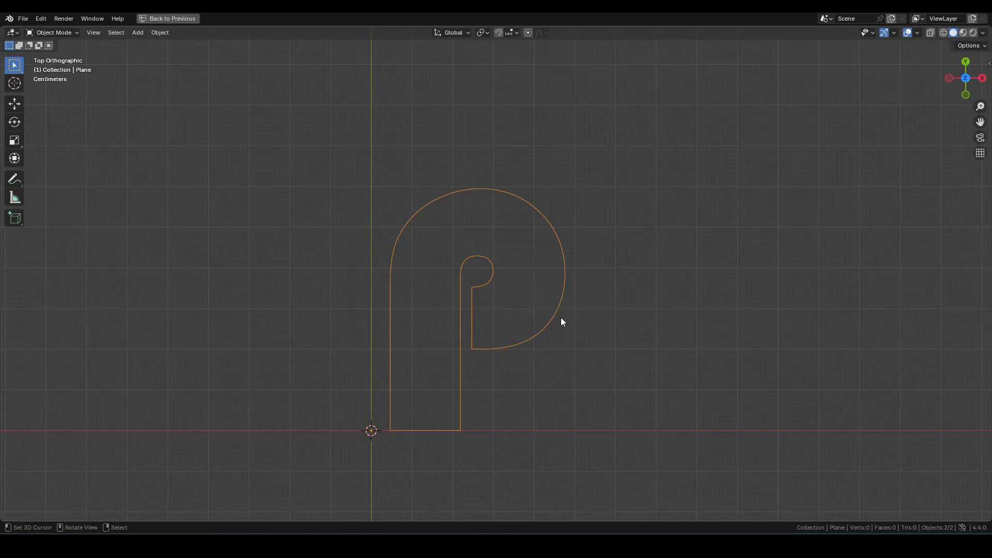
{"action": "key", "text": "ctrl+space"}
Step: Move the Group Output node further right to make room for new nodes
{"action": "middle_click_drag", "start_coordinate": [526, 315], "coordinate": [457, 247]}
{"action": "scroll", "coordinate": [469, 297], "scroll_direction": "up", "scroll_amount": 5}
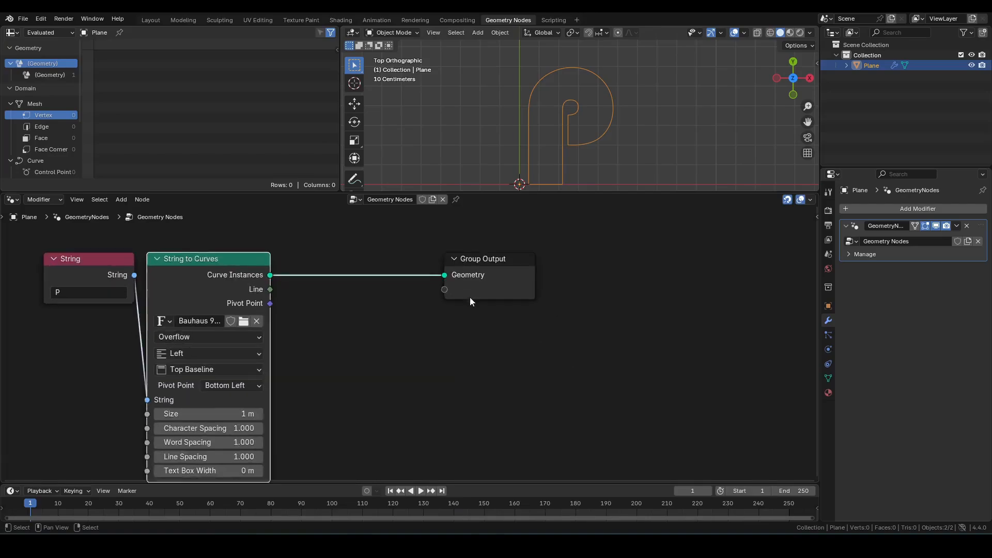
{"action": "left_click_drag", "start_coordinate": [396, 238], "coordinate": [607, 317]}
{"action": "key", "text": "g"}
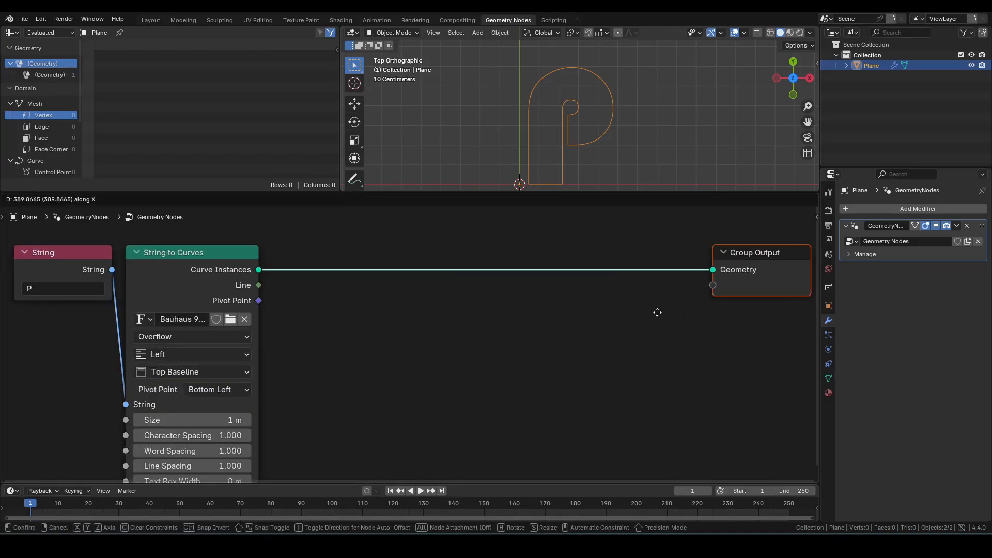
{"action": "left_click", "coordinate": [655, 310]}
Step: Insert a Realize Instances node between String to Curves and Group Output
{"action": "left_click", "coordinate": [341, 304]}
{"action": "left_click_drag", "start_coordinate": [259, 269], "coordinate": [305, 266]}
{"action": "type", "text": "rea"}
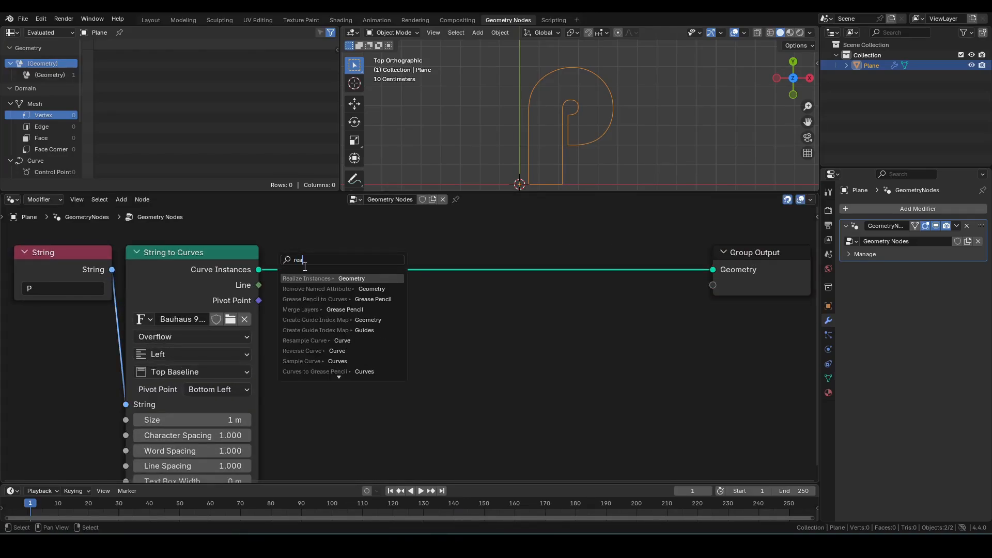
{"action": "left_click", "coordinate": [303, 279]}
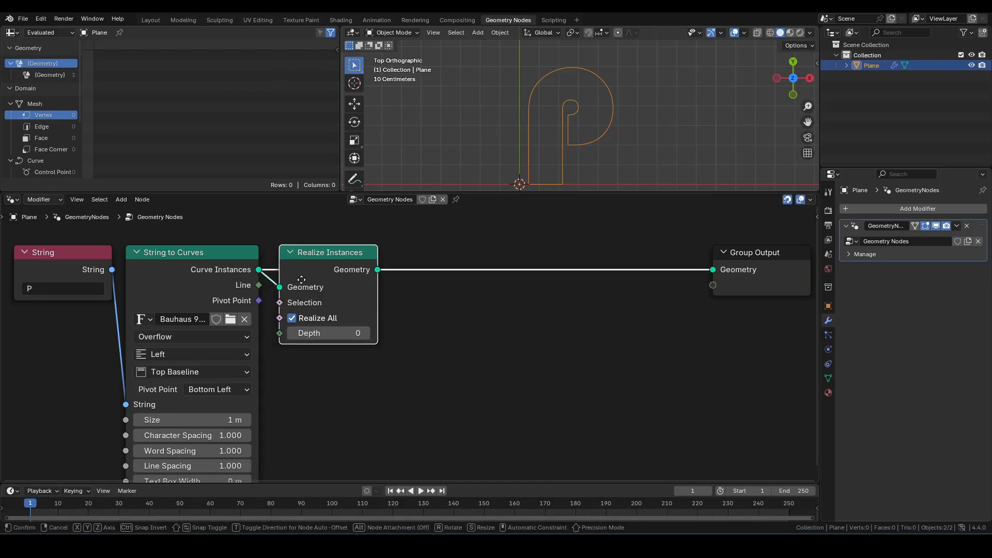
{"action": "left_click", "coordinate": [305, 281]}
Step: Add a Bounding Box node fed by the Realize Instances geometry
{"action": "middle_click_drag", "start_coordinate": [566, 312], "coordinate": [436, 312]}
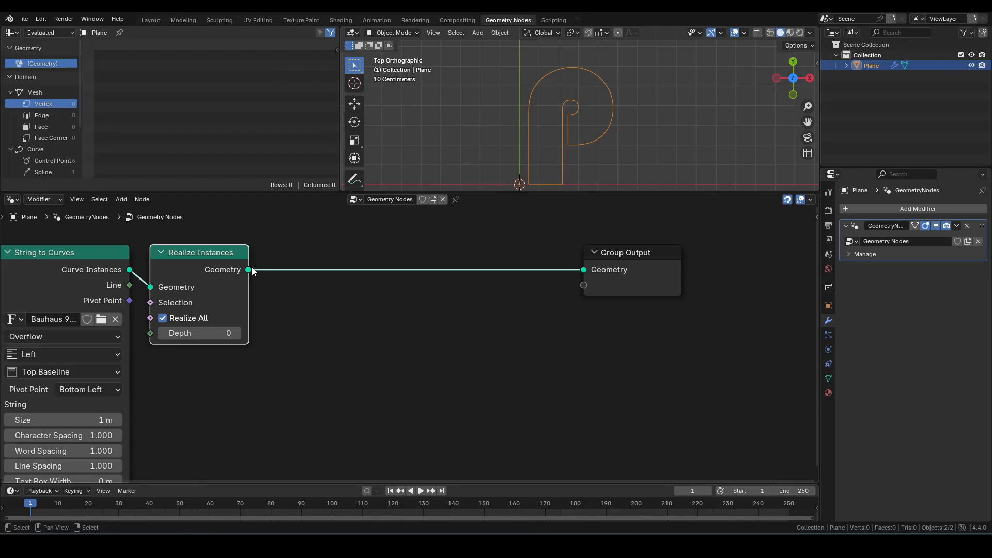
{"action": "left_click_drag", "start_coordinate": [248, 269], "coordinate": [308, 353]}
{"action": "type", "text": "bo"}
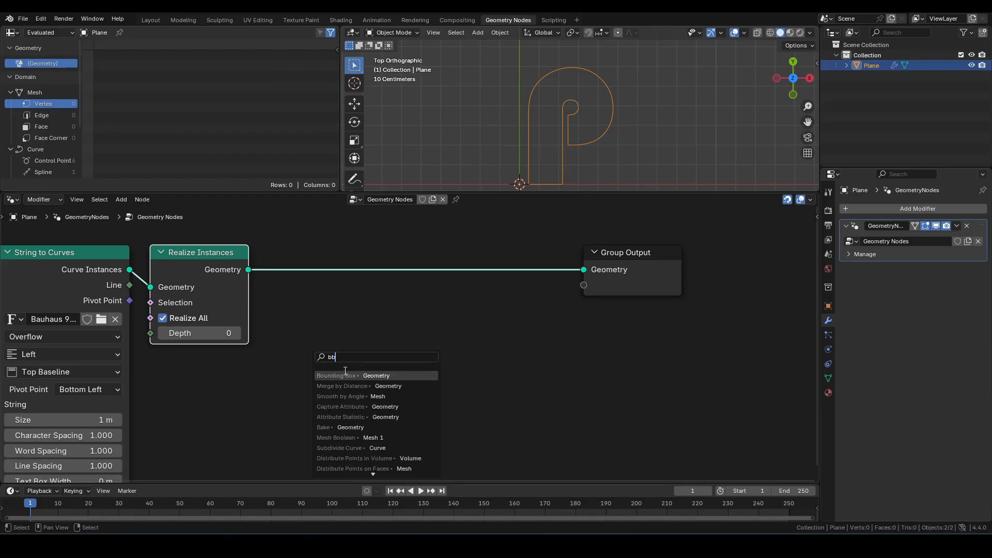
{"action": "key", "text": "Return"}
{"action": "left_click", "coordinate": [305, 362]}
Step: Add a Vector Math Subtract node computing the bounding box Max minus Min
{"action": "middle_click_drag", "start_coordinate": [539, 346], "coordinate": [489, 348]}
{"action": "left_click_drag", "start_coordinate": [324, 386], "coordinate": [415, 365]}
{"action": "type", "text": "vms"}
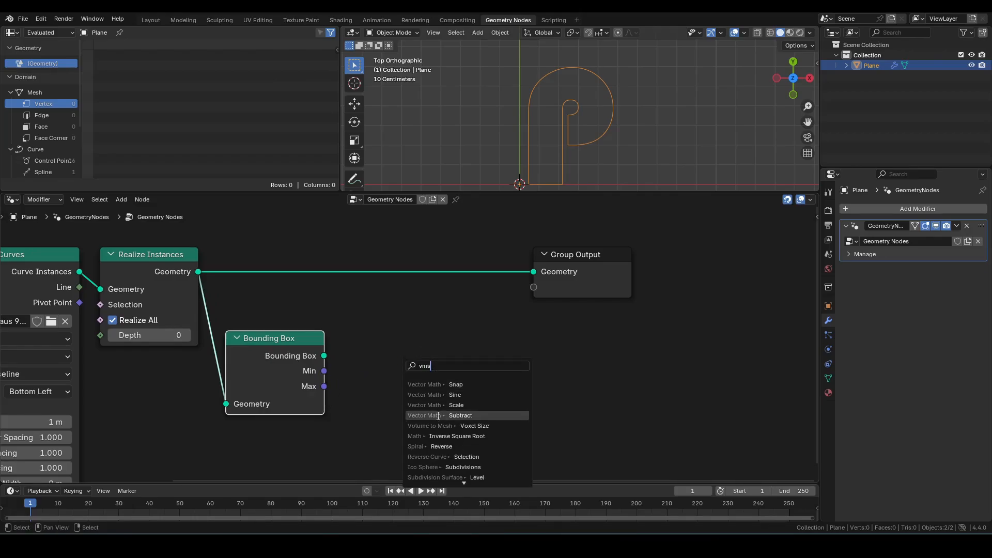
{"action": "left_click", "coordinate": [438, 416]}
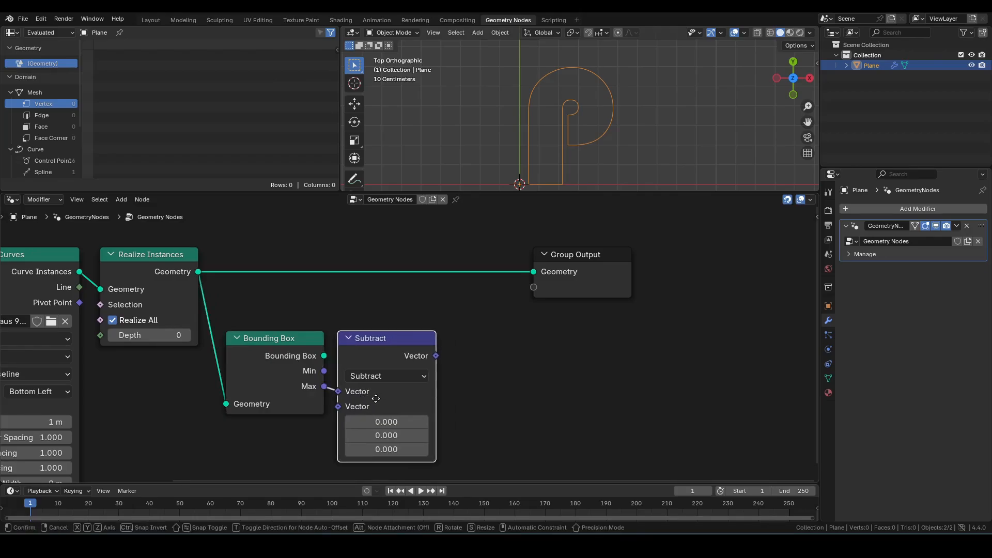
{"action": "left_click", "coordinate": [340, 390]}
{"action": "left_click_drag", "start_coordinate": [324, 371], "coordinate": [339, 408]}
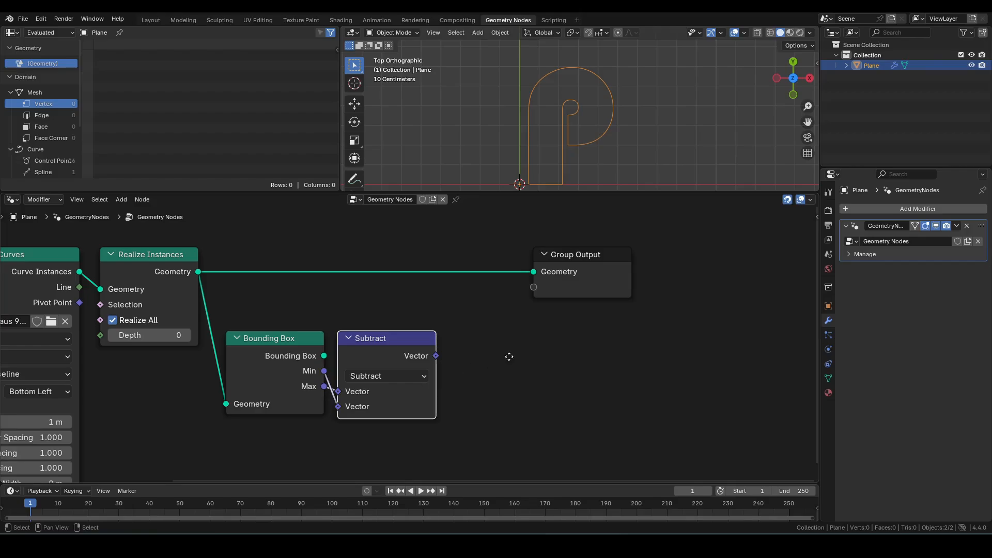
Step: Add a Separate XYZ node fed by the Subtract result
{"action": "middle_click_drag", "start_coordinate": [448, 358], "coordinate": [371, 364]}
{"action": "left_click_drag", "start_coordinate": [358, 361], "coordinate": [396, 360]}
{"action": "type", "text": "sx"}
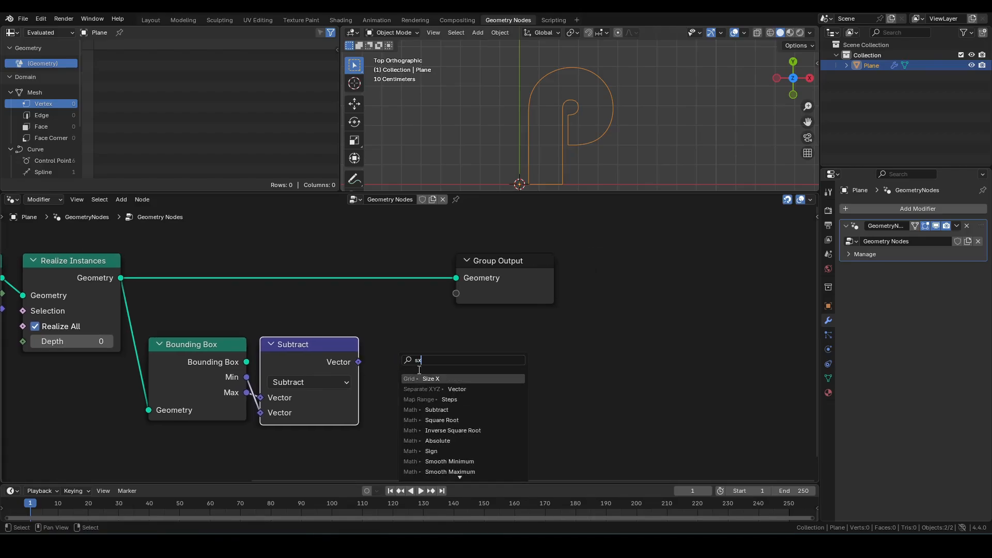
{"action": "left_click", "coordinate": [439, 388]}
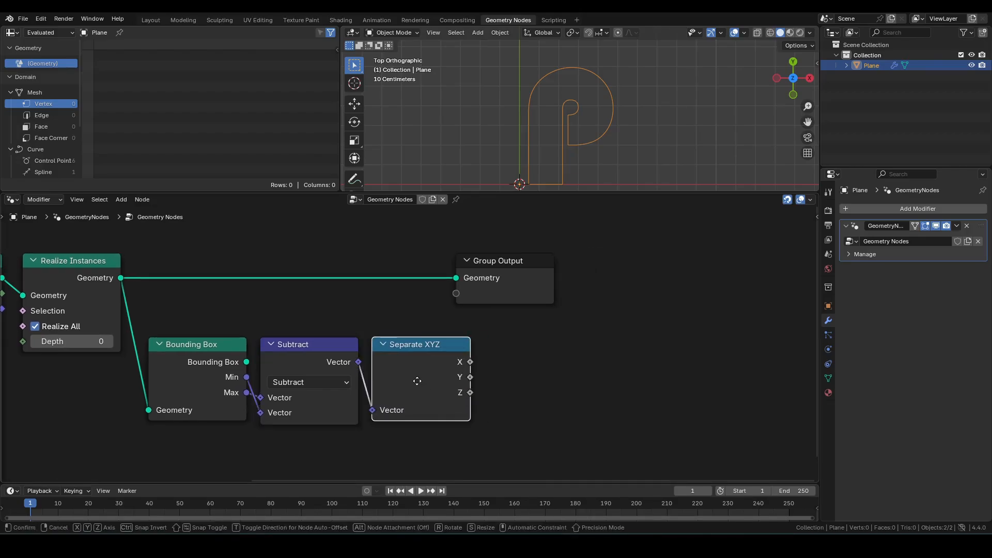
Step: Add a Grid node with the separated X driving Size X and Y driving Size Y
{"action": "middle_click_drag", "start_coordinate": [646, 354], "coordinate": [528, 362]}
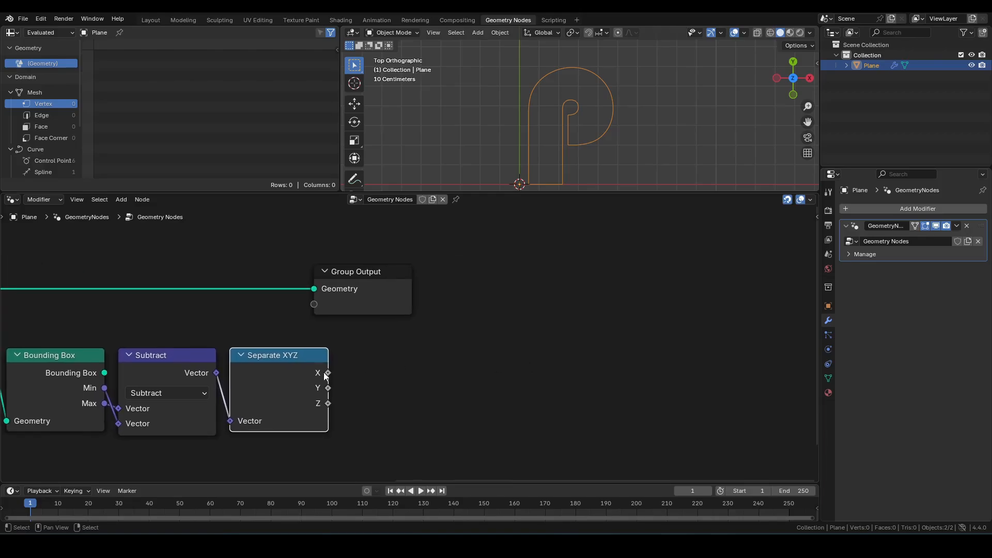
{"action": "left_click_drag", "start_coordinate": [326, 375], "coordinate": [472, 368]}
{"action": "type", "text": "gr"}
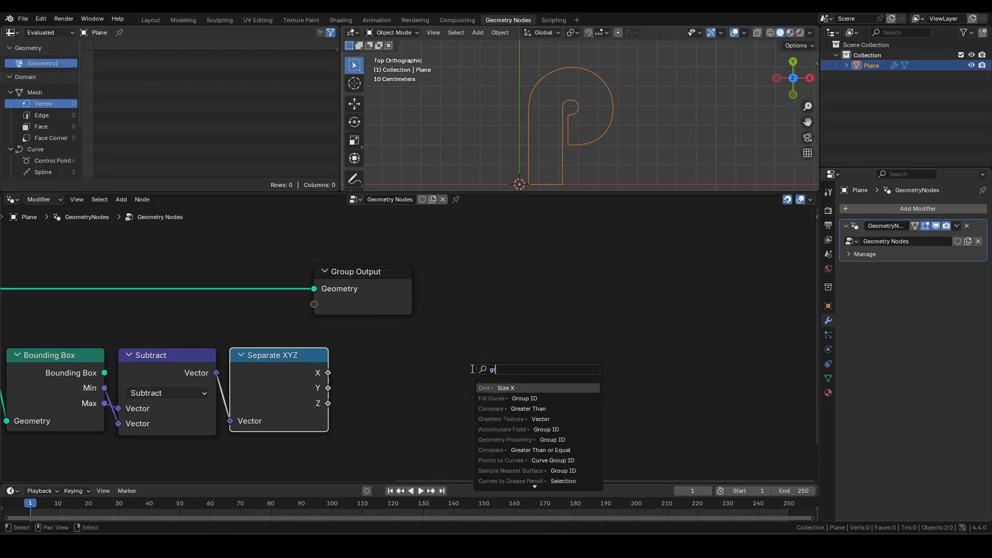
{"action": "type", "text": "id"}
{"action": "key", "text": "Return"}
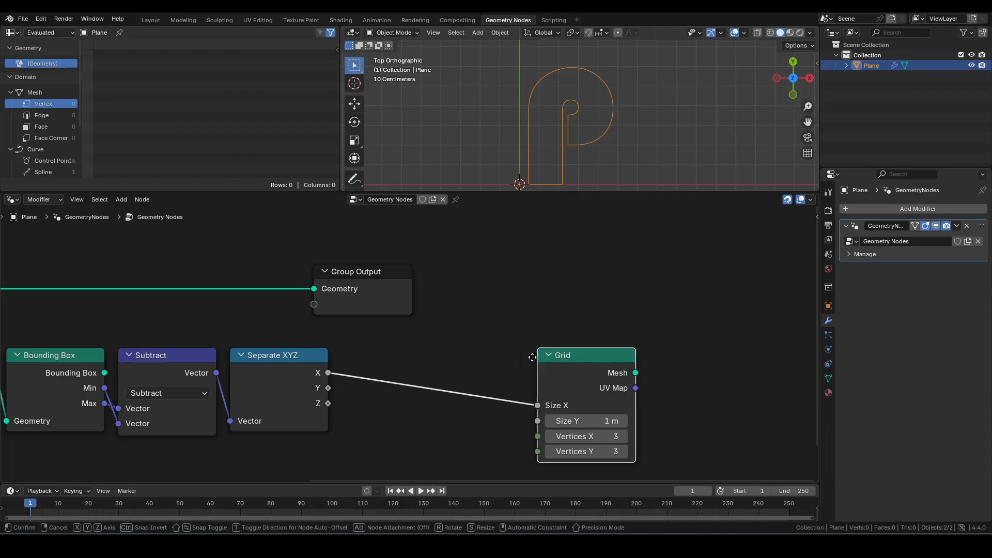
{"action": "left_click", "coordinate": [541, 355]}
{"action": "left_click_drag", "start_coordinate": [328, 388], "coordinate": [537, 421]}
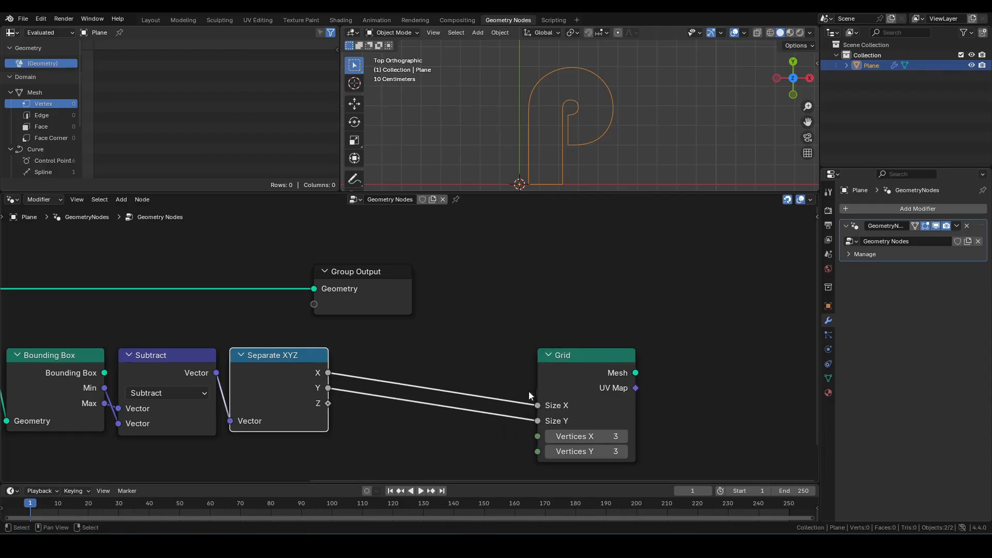
Step: Connect the Grid's Mesh output to the Group Output geometry
{"action": "scroll", "coordinate": [528, 391], "scroll_direction": "down", "scroll_amount": 2}
{"action": "left_click", "coordinate": [546, 354], "text": "alt+shift"}
{"action": "left_click_drag", "start_coordinate": [397, 296], "coordinate": [680, 293]}
{"action": "scroll", "coordinate": [611, 129], "scroll_direction": "down", "scroll_amount": 2}
{"action": "middle_click_drag", "start_coordinate": [610, 127], "coordinate": [616, 87], "text": "shift"}
Step: Switch the viewport to wireframe shading
{"action": "key", "text": "z"}
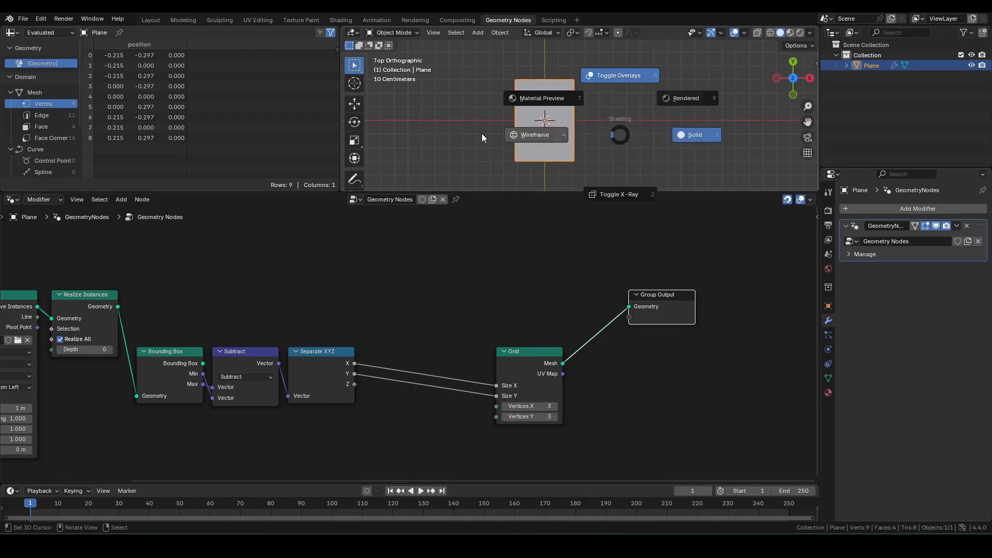
{"action": "left_click", "coordinate": [481, 133]}
Step: Move the bounding box chain of nodes up in line with the rest of the tree
{"action": "left_click_drag", "start_coordinate": [149, 300], "coordinate": [537, 433]}
{"action": "left_click_drag", "start_coordinate": [530, 353], "coordinate": [521, 297]}
{"action": "middle_click_drag", "start_coordinate": [376, 405], "coordinate": [467, 396]}
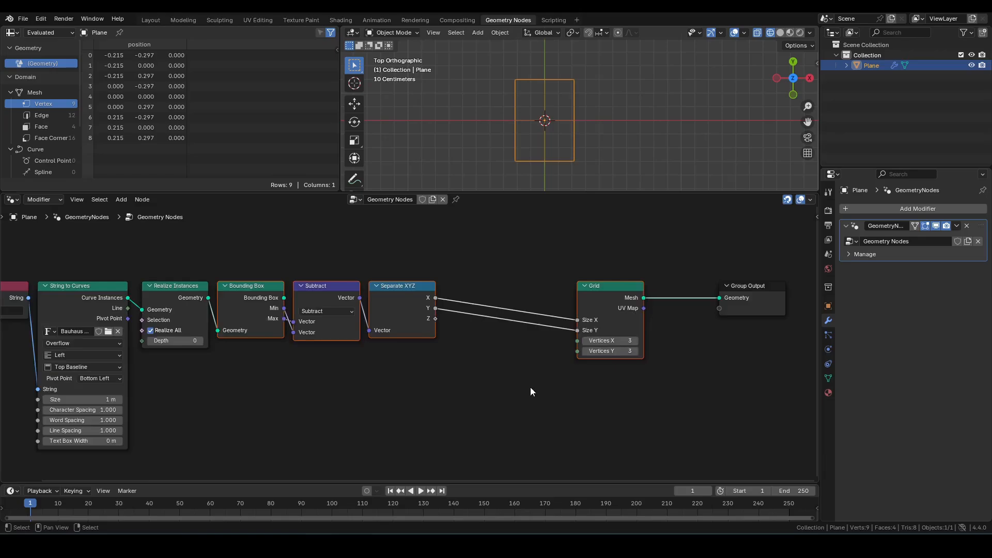
Step: Add a Vector Math Divide node fed by the Subtract result
{"action": "scroll", "coordinate": [423, 379], "scroll_direction": "up", "scroll_amount": 2}
{"action": "left_click_drag", "start_coordinate": [336, 275], "coordinate": [387, 408]}
{"action": "type", "text": "div"}
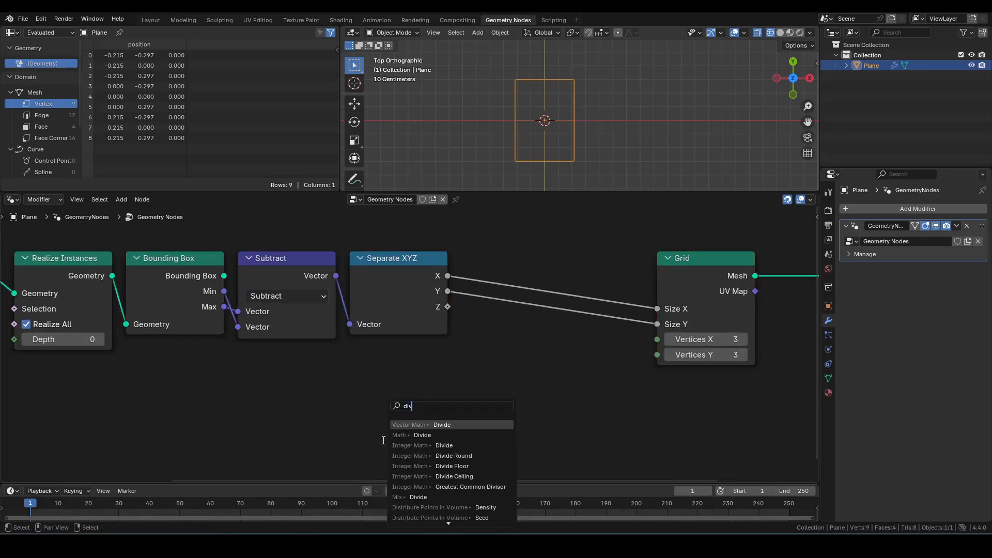
{"action": "key", "text": "Return"}
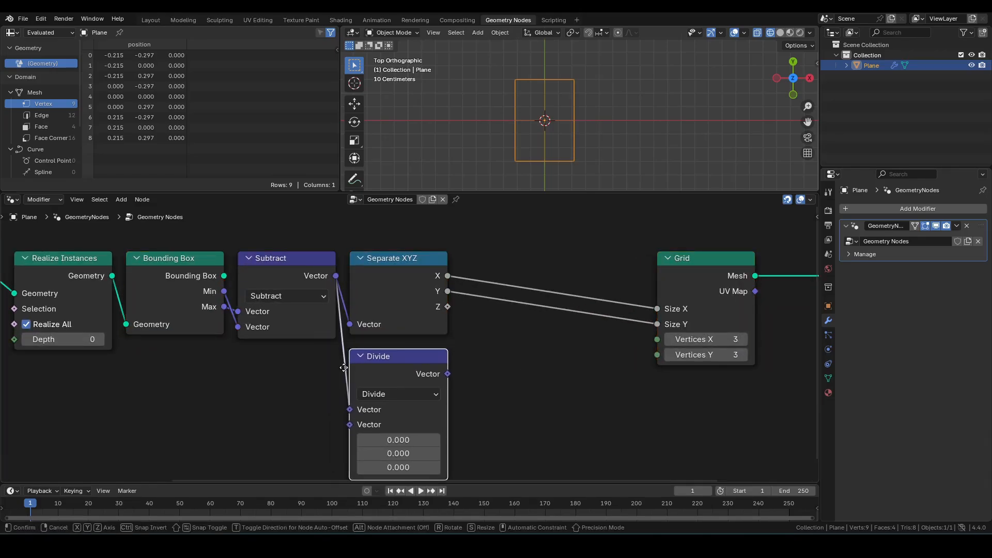
{"action": "left_click", "coordinate": [342, 366]}
Step: Add a Value node and set it to 0.04
{"action": "middle_click_drag", "start_coordinate": [329, 366], "coordinate": [414, 316]}
{"action": "left_click", "coordinate": [264, 374]}
{"action": "key", "text": "F3"}
{"action": "type", "text": "value"}
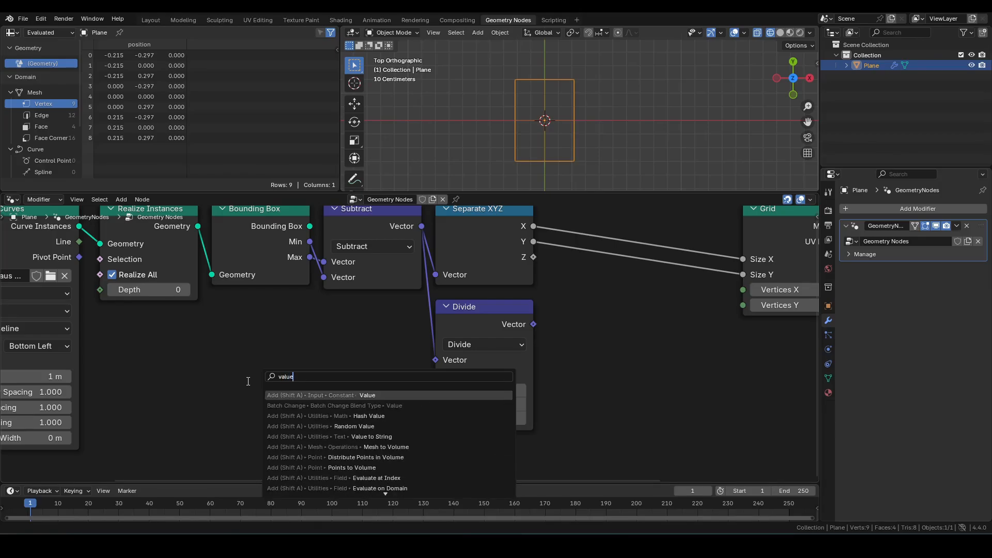
{"action": "key", "text": "Return"}
{"action": "left_click", "coordinate": [323, 300]}
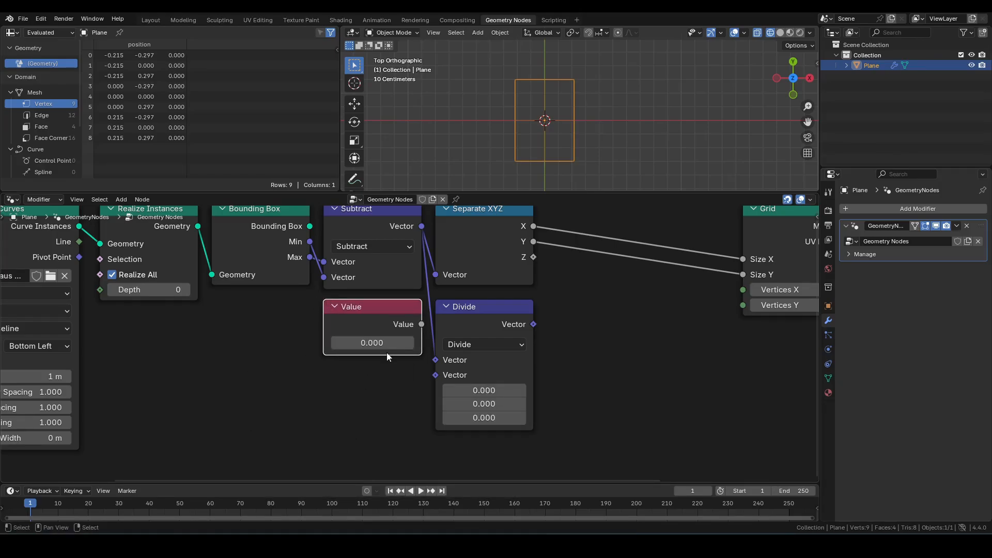
{"action": "left_click", "coordinate": [380, 343]}
{"action": "type", "text": ".0"}
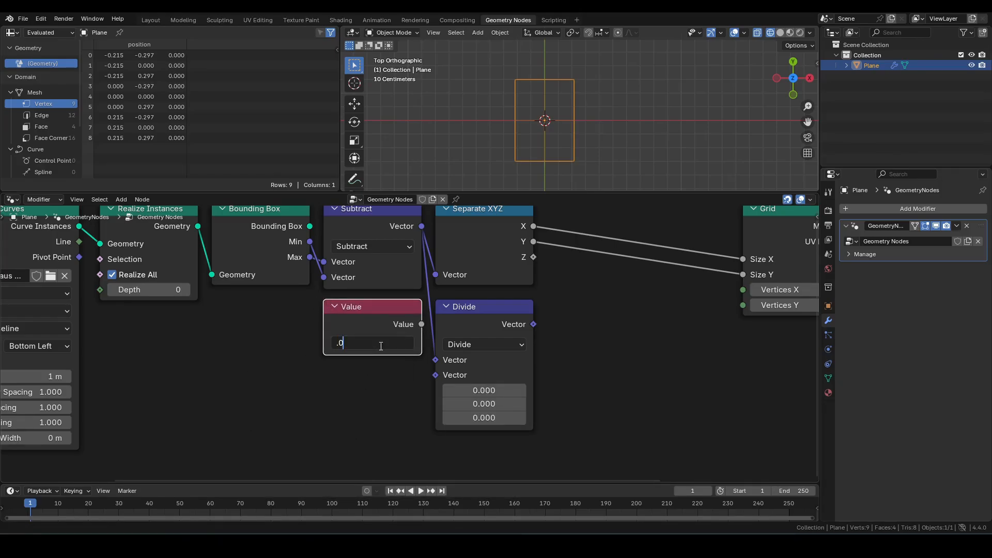
{"action": "type", "text": "4"}
{"action": "key", "text": "Return"}
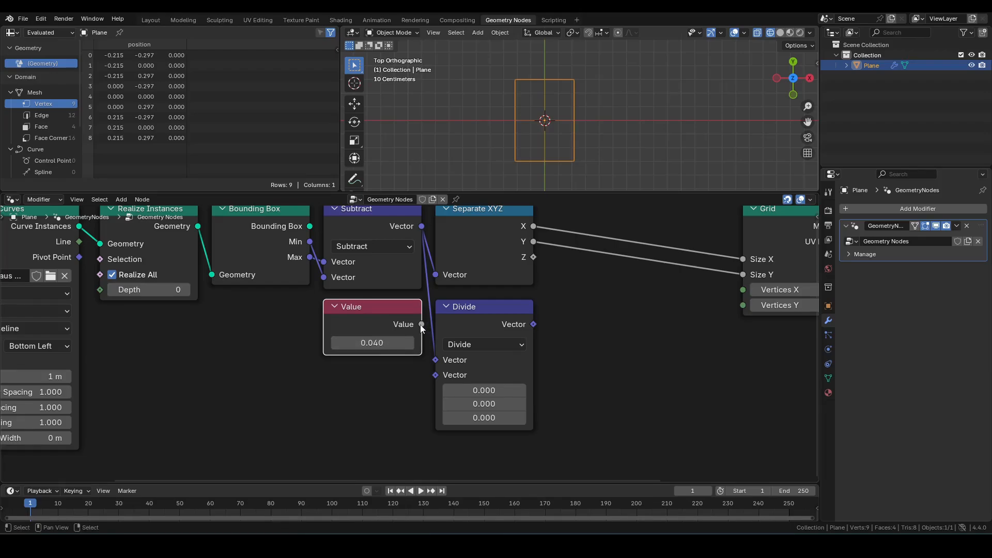
Step: Connect the Value node's output to the Divide node's second vector input
{"action": "left_click_drag", "start_coordinate": [422, 325], "coordinate": [429, 383]}
{"action": "middle_click_drag", "start_coordinate": [640, 331], "coordinate": [498, 356]}
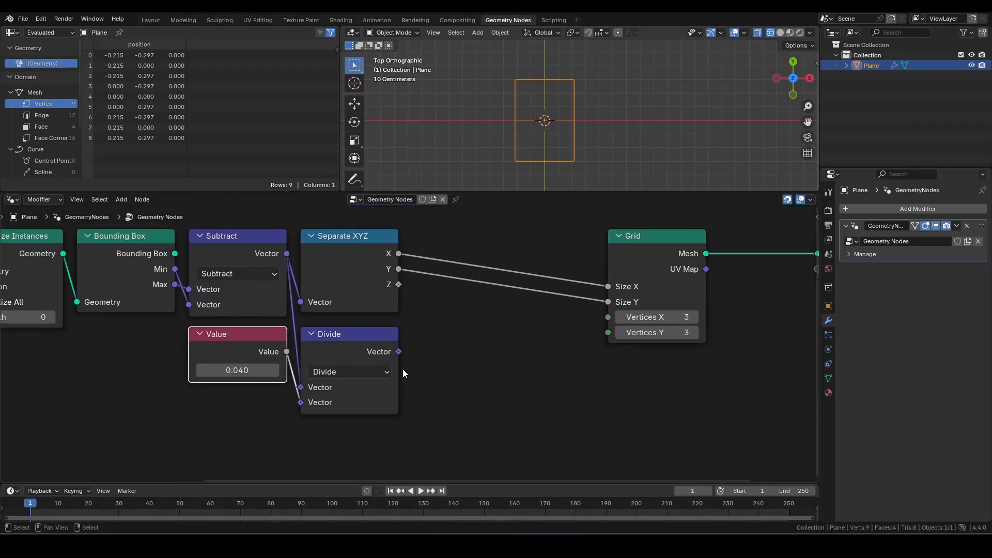
Step: Add a Vector Math Add node after Divide and set its second vector to 1 on all axes
{"action": "left_click", "coordinate": [401, 373]}
{"action": "key", "text": "shift+a"}
{"action": "type", "text": "add"}
{"action": "left_click", "coordinate": [465, 363]}
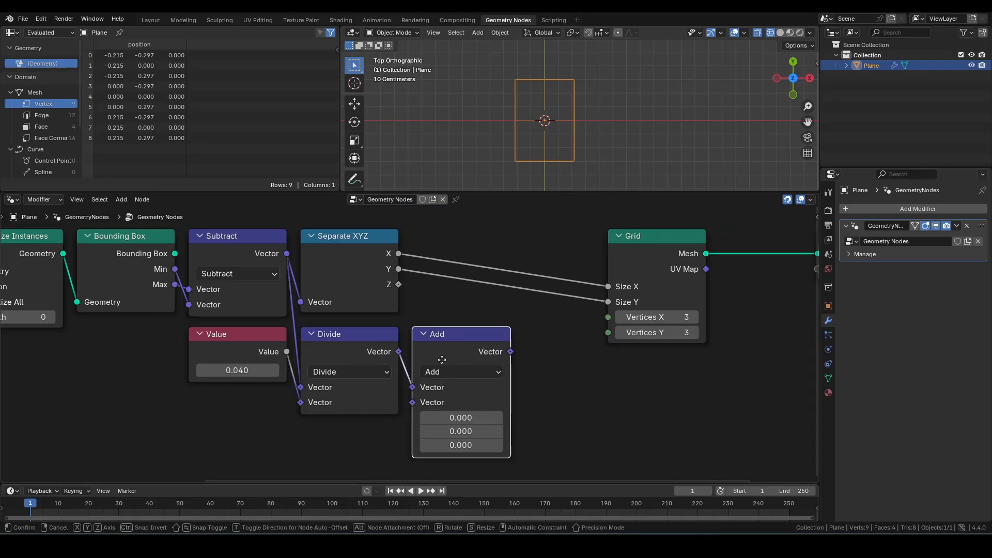
{"action": "left_click_drag", "start_coordinate": [446, 417], "coordinate": [446, 445]}
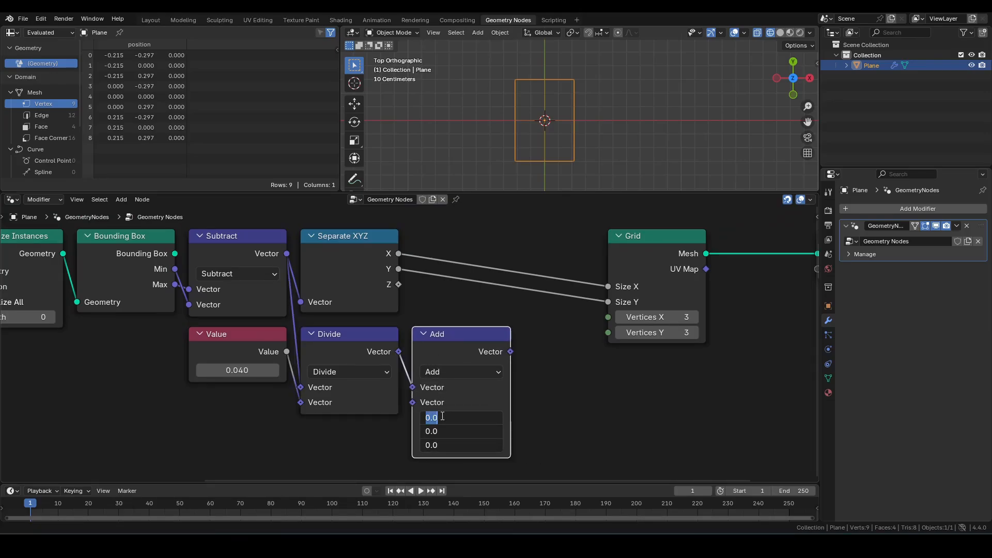
{"action": "type", "text": "1"}
{"action": "key", "text": "Return"}
Step: Add a Separate XYZ node fed by the Add node's result
{"action": "left_click_drag", "start_coordinate": [511, 352], "coordinate": [537, 341]}
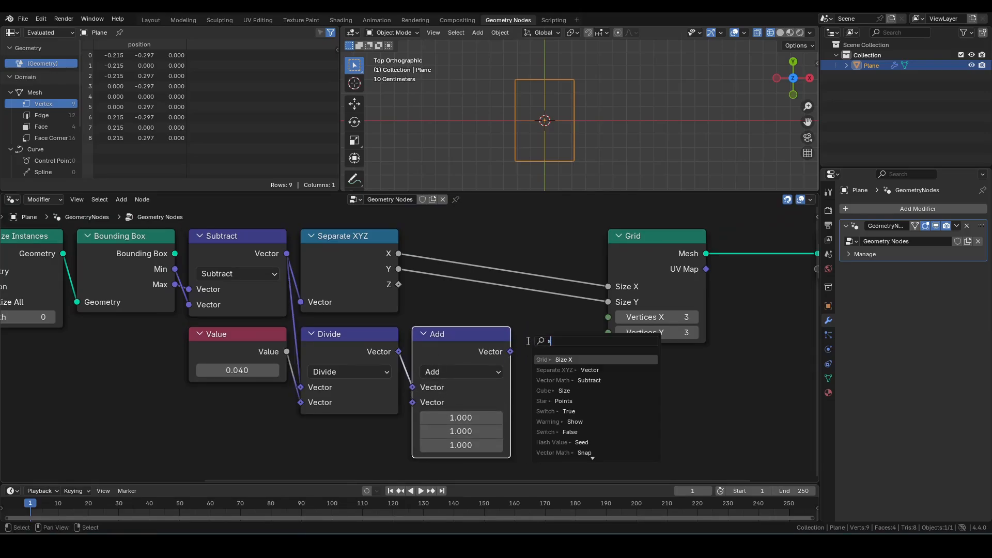
{"action": "type", "text": "sx"}
{"action": "left_click", "coordinate": [553, 369]}
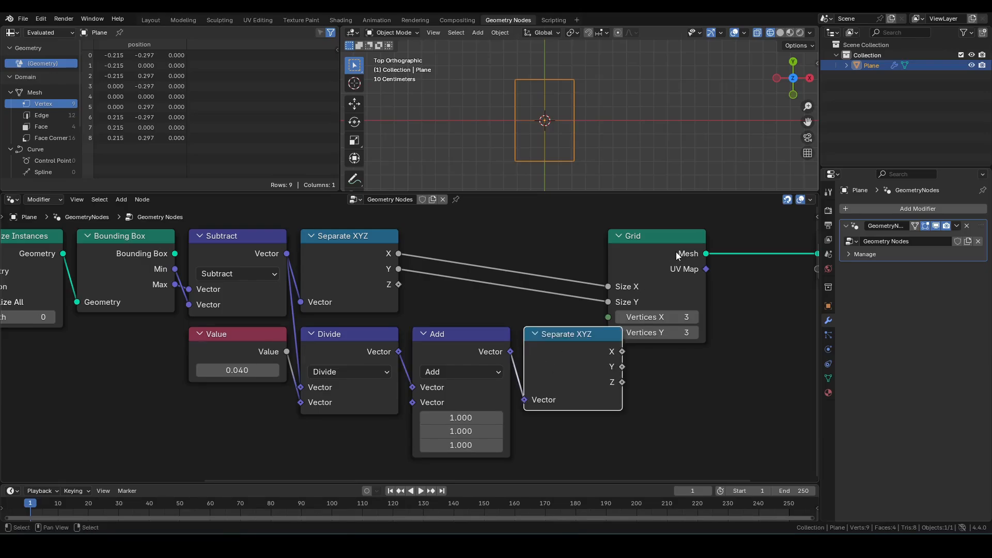
Step: Connect the new Separate XYZ X and Y outputs to the Grid's Vertices X and Vertices Y
{"action": "left_click_drag", "start_coordinate": [676, 253], "coordinate": [716, 254]}
{"action": "left_click_drag", "start_coordinate": [622, 351], "coordinate": [651, 333]}
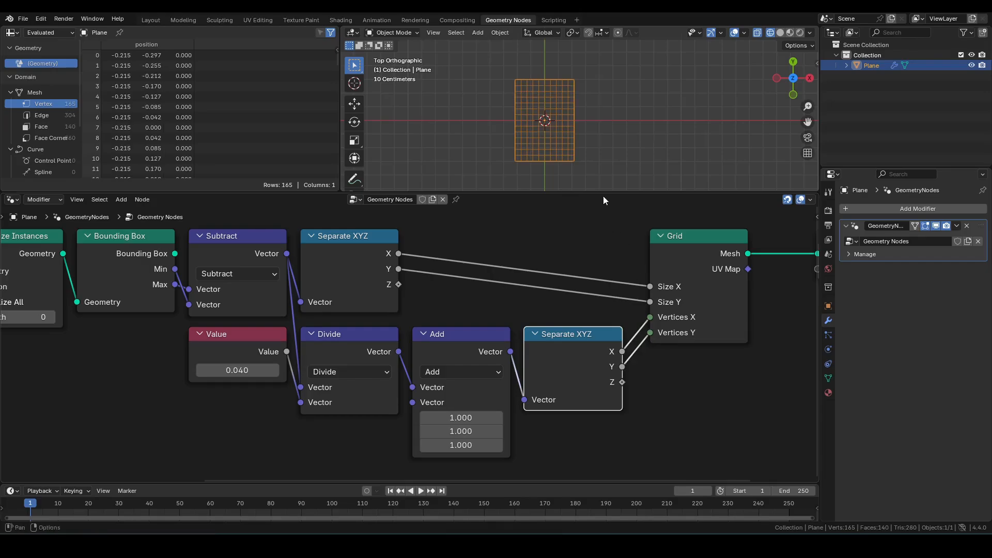
Step: Duplicate the Subtract node above itself and switch the copy's operation to Add
{"action": "scroll", "coordinate": [594, 130], "scroll_direction": "up", "scroll_amount": 4}
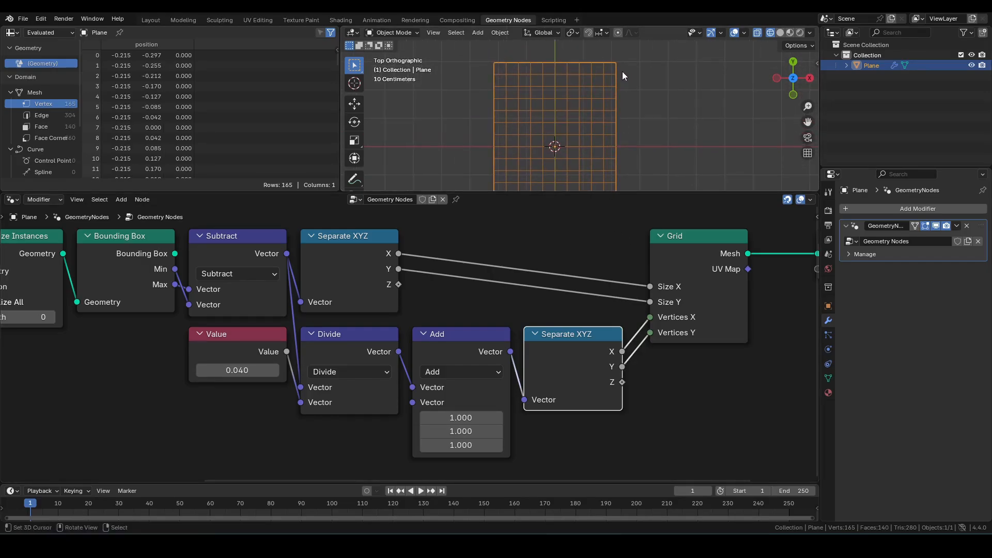
{"action": "left_click", "coordinate": [227, 342]}
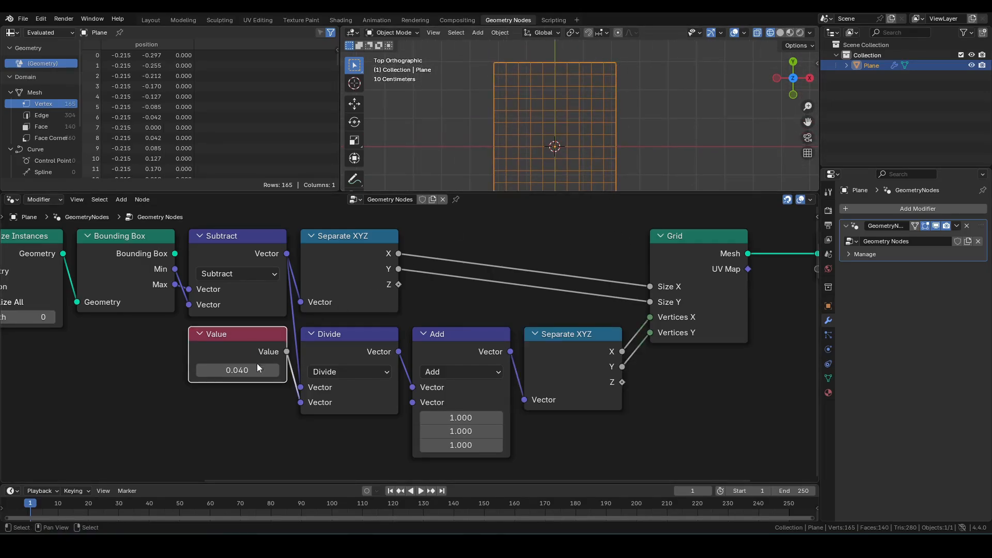
{"action": "scroll", "coordinate": [607, 289], "scroll_direction": "down", "scroll_amount": 4}
{"action": "scroll", "coordinate": [612, 152], "scroll_direction": "down", "scroll_amount": 5}
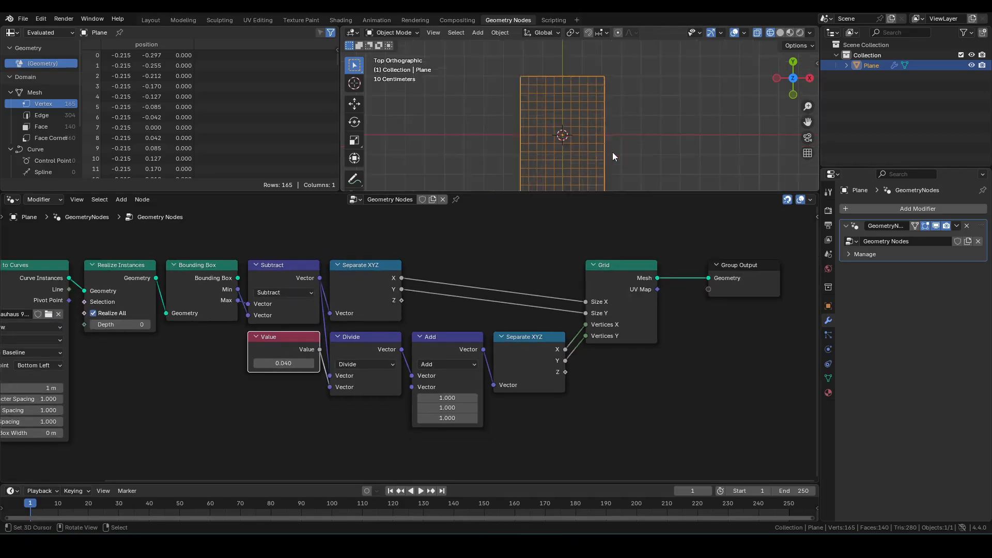
{"action": "middle_click_drag", "start_coordinate": [586, 254], "coordinate": [574, 314], "text": "shift"}
{"action": "left_click", "coordinate": [362, 295]}
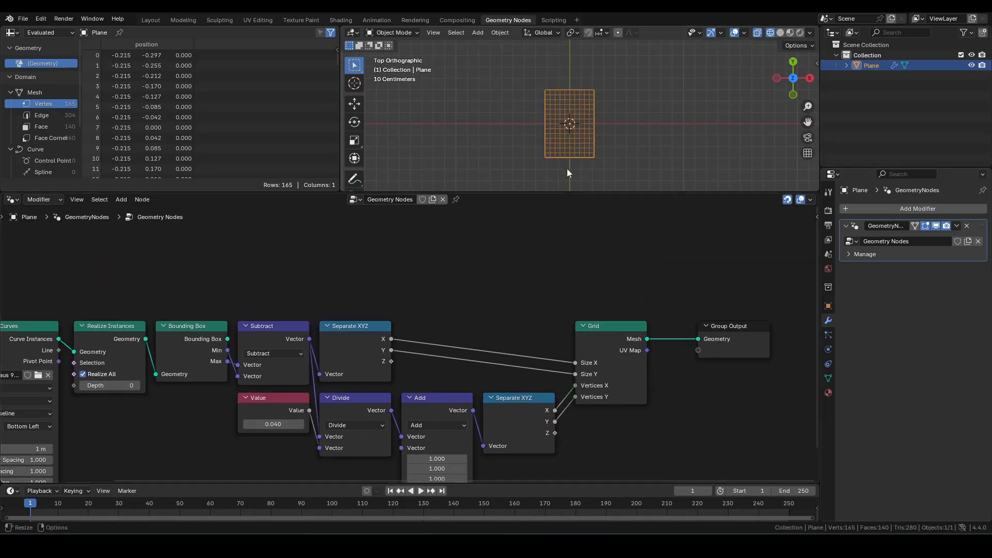
{"action": "left_click", "coordinate": [264, 333]}
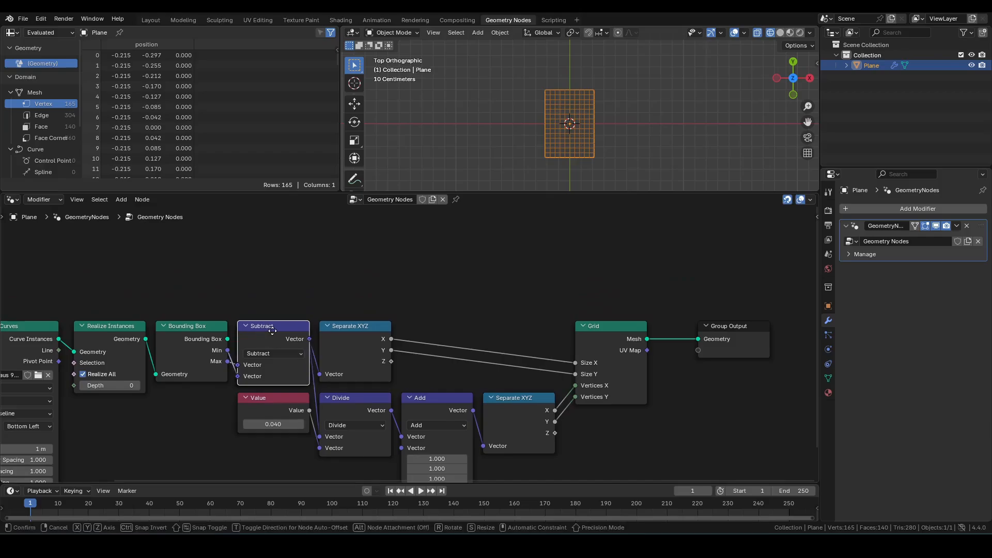
{"action": "key", "text": "shift+d"}
{"action": "key", "text": "y"}
{"action": "left_click", "coordinate": [307, 258]}
{"action": "left_click", "coordinate": [271, 282]}
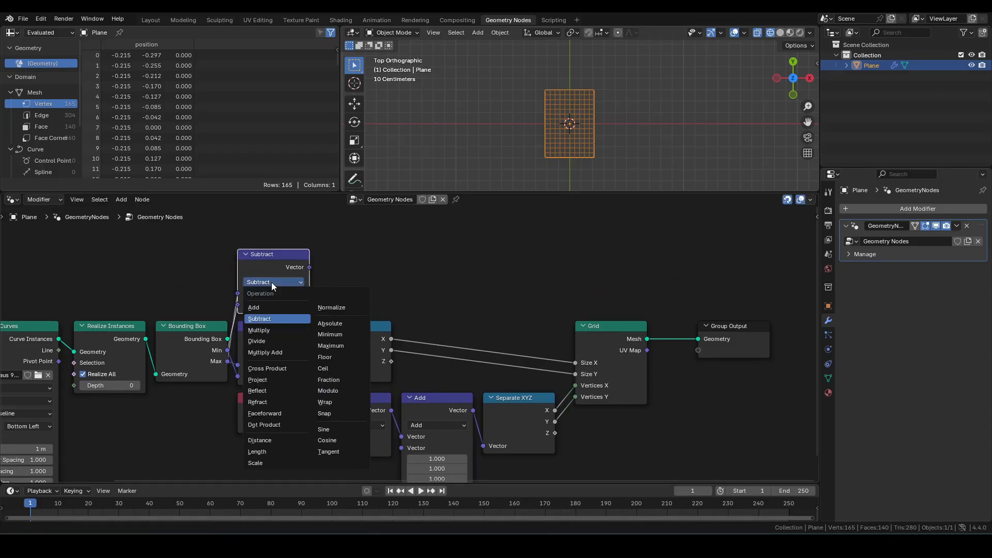
{"action": "left_click", "coordinate": [271, 282]}
Step: Add a Vector Math Scale node after the new Add node with a scale of 0.5
{"action": "left_click_drag", "start_coordinate": [309, 266], "coordinate": [356, 263]}
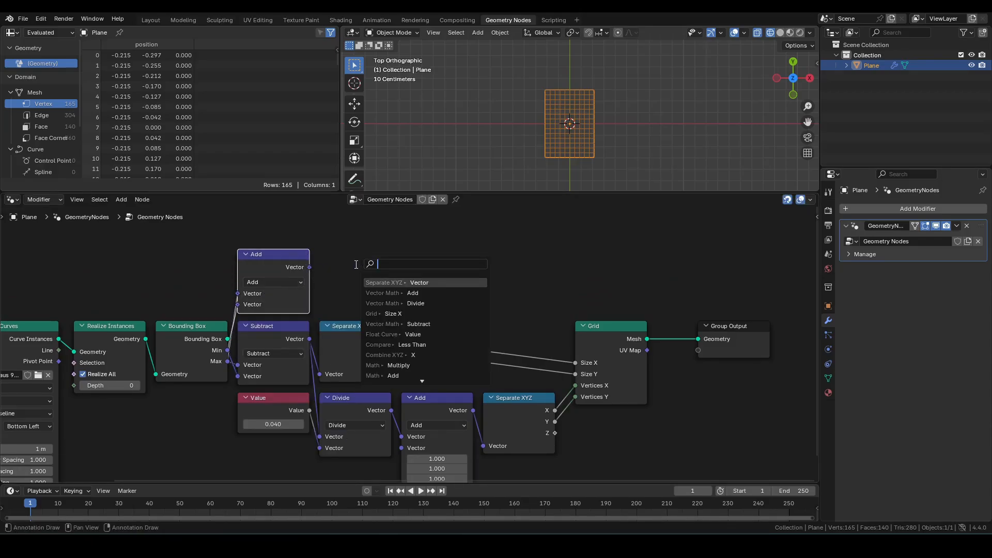
{"action": "type", "text": "sca"}
{"action": "left_click", "coordinate": [389, 282]}
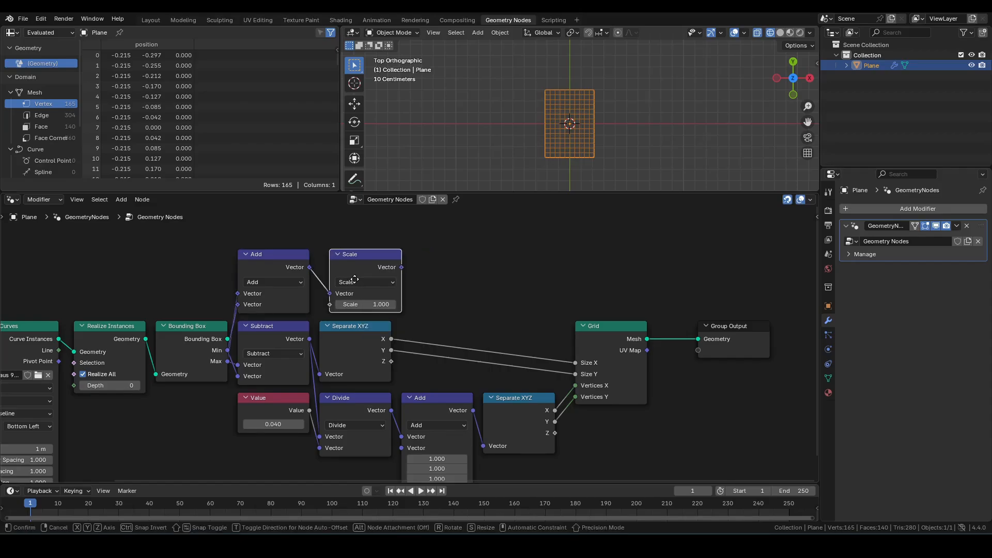
{"action": "left_click", "coordinate": [353, 281]}
{"action": "left_click", "coordinate": [353, 304]}
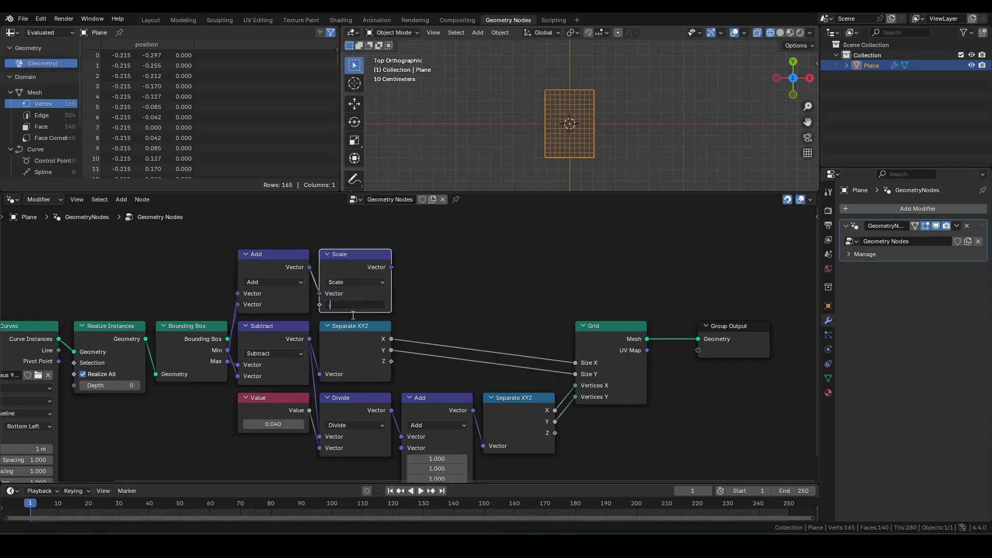
{"action": "type", "text": "0.5"}
{"action": "key", "text": "Return"}
Step: Insert a Transform Geometry node between the Grid and the Group Output
{"action": "middle_click_drag", "start_coordinate": [490, 301], "coordinate": [333, 297]}
{"action": "left_click_drag", "start_coordinate": [516, 277], "coordinate": [628, 368]}
{"action": "key", "text": "g"}
{"action": "left_click", "coordinate": [710, 366]}
{"action": "key", "text": "F3"}
{"action": "type", "text": "tg"}
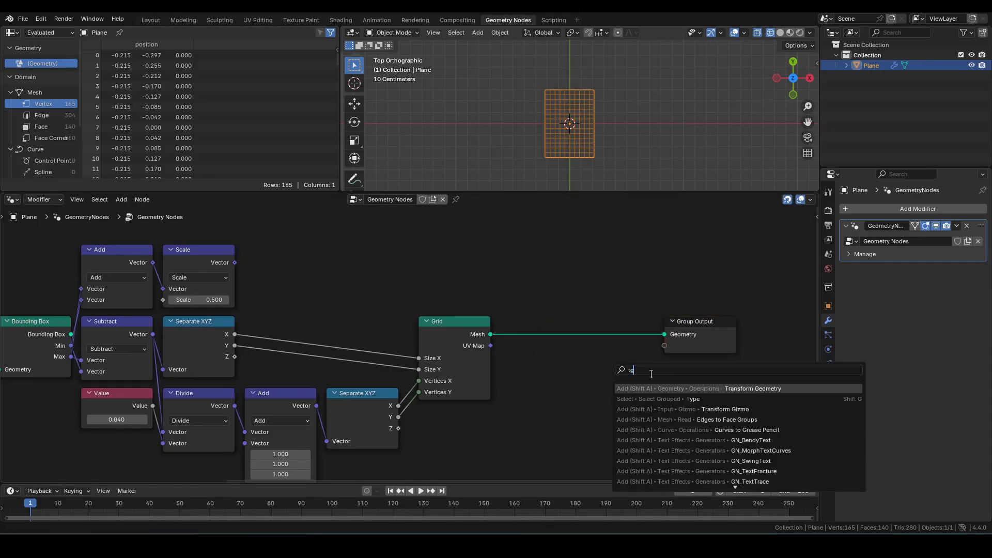
{"action": "key", "text": "Return"}
{"action": "left_click", "coordinate": [462, 296]}
Step: Connect the Scale result to the Transform Geometry Translation input through a reroute point
{"action": "left_click_drag", "start_coordinate": [235, 262], "coordinate": [496, 375]}
{"action": "right_click_drag", "start_coordinate": [394, 276], "coordinate": [323, 333], "text": "shift"}
{"action": "key", "text": "g"}
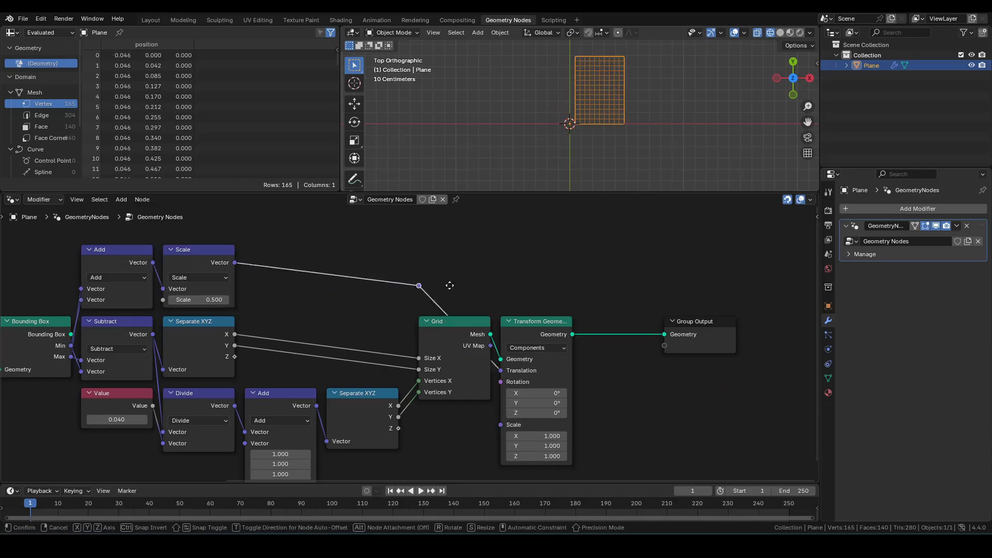
{"action": "left_click", "coordinate": [469, 270]}
Step: Preview the transformed grid and the realized letter with a temporary Viewer node, and delete the Viewer
{"action": "left_click", "coordinate": [529, 323], "text": "ctrl+shift"}
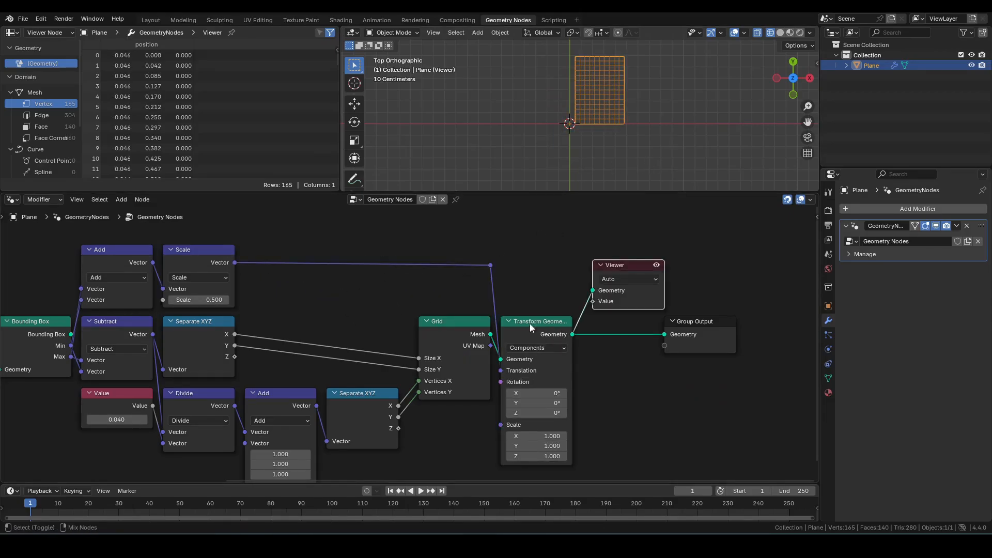
{"action": "middle_click_drag", "start_coordinate": [18, 329], "coordinate": [234, 321]}
{"action": "left_click", "coordinate": [193, 323], "text": "ctrl+shift"}
{"action": "left_click", "coordinate": [729, 324], "text": "ctrl+shift"}
{"action": "left_click", "coordinate": [197, 324], "text": "ctrl+shift"}
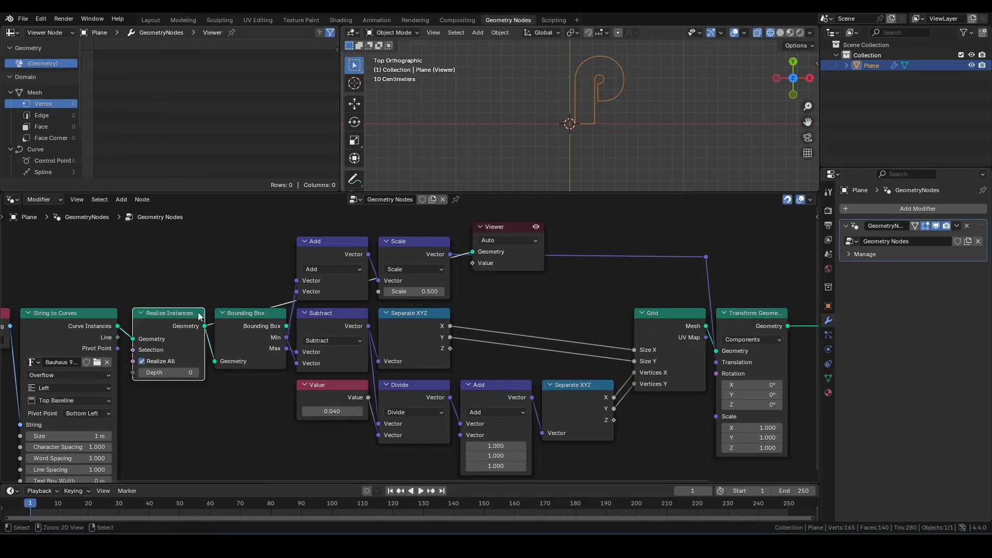
{"action": "scroll", "coordinate": [610, 117], "scroll_direction": "up", "scroll_amount": 1}
{"action": "middle_click_drag", "start_coordinate": [609, 118], "coordinate": [574, 153], "text": "shift"}
{"action": "left_click", "coordinate": [519, 256]}
{"action": "key", "text": "x"}
{"action": "middle_click_drag", "start_coordinate": [713, 304], "coordinate": [515, 285]}
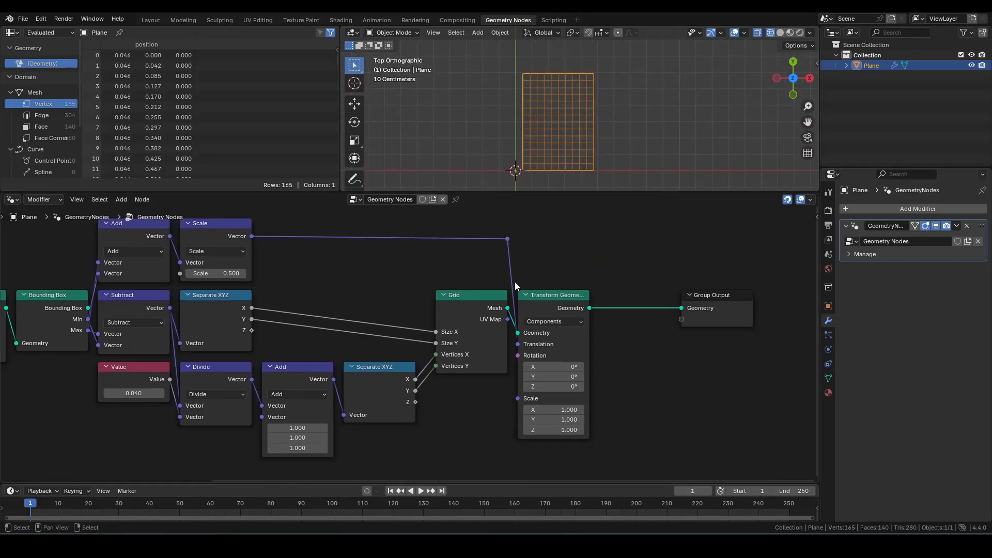
Step: Insert an Instance on Points node between Transform Geometry and Group Output, and hide Transform Geometry's unused sockets
{"action": "scroll", "coordinate": [590, 105], "scroll_direction": "up", "scroll_amount": 2}
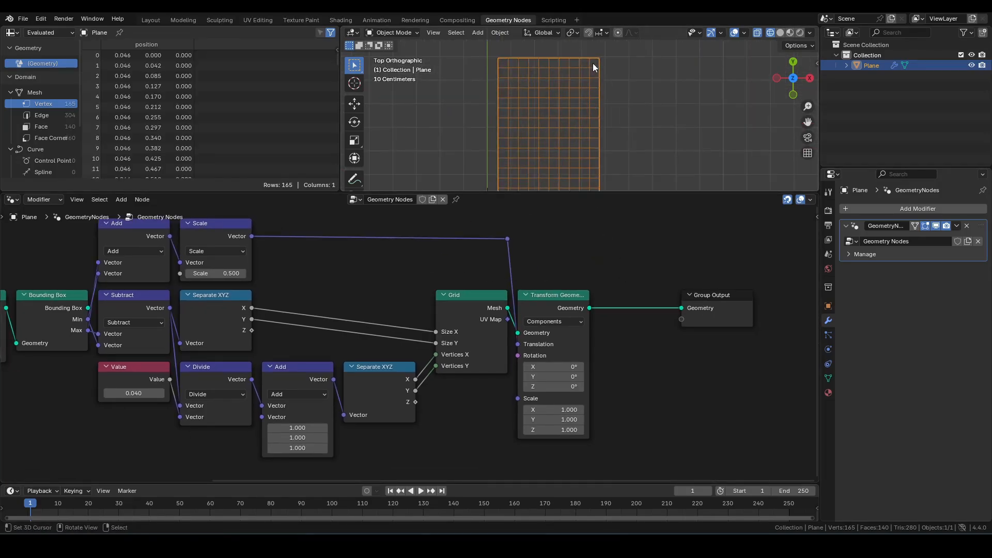
{"action": "scroll", "coordinate": [557, 333], "scroll_direction": "down", "scroll_amount": 2}
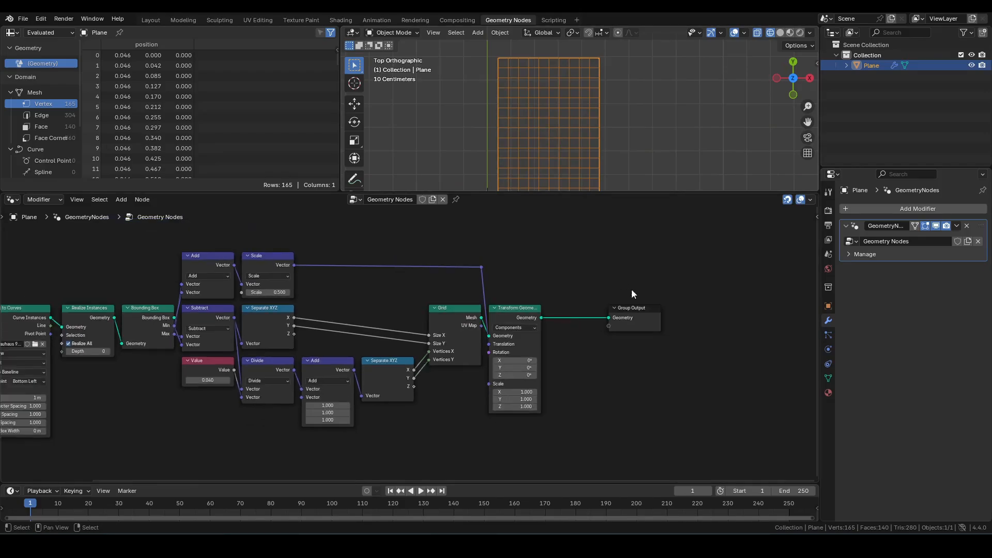
{"action": "left_click_drag", "start_coordinate": [608, 276], "coordinate": [700, 353]}
{"action": "key", "text": "g"}
{"action": "left_click", "coordinate": [631, 323]}
{"action": "left_click", "coordinate": [630, 326]}
{"action": "key", "text": "shift+a"}
{"action": "type", "text": "ioip"}
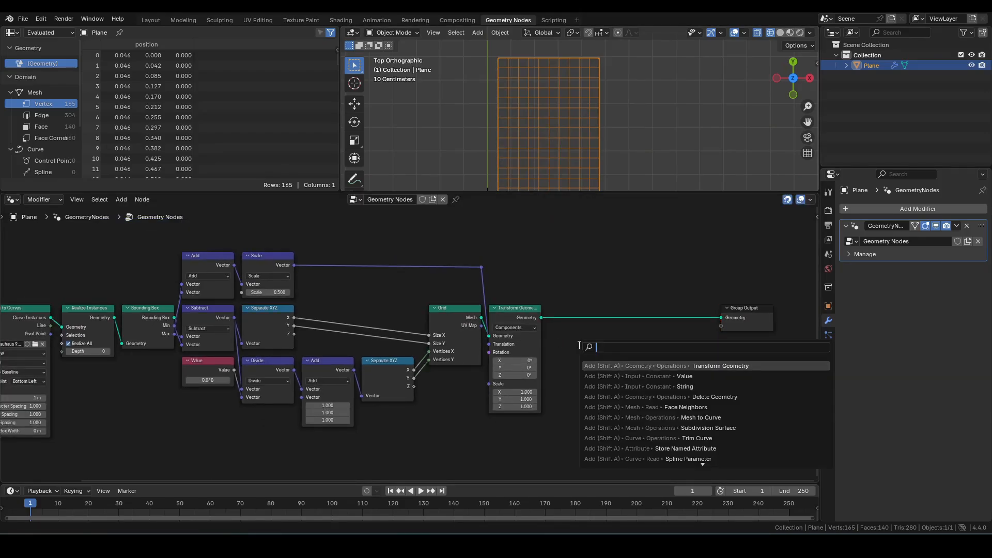
{"action": "key", "text": "BackSpace"}
{"action": "key", "text": "BackSpace"}
{"action": "type", "text": "p"}
{"action": "key", "text": "Return"}
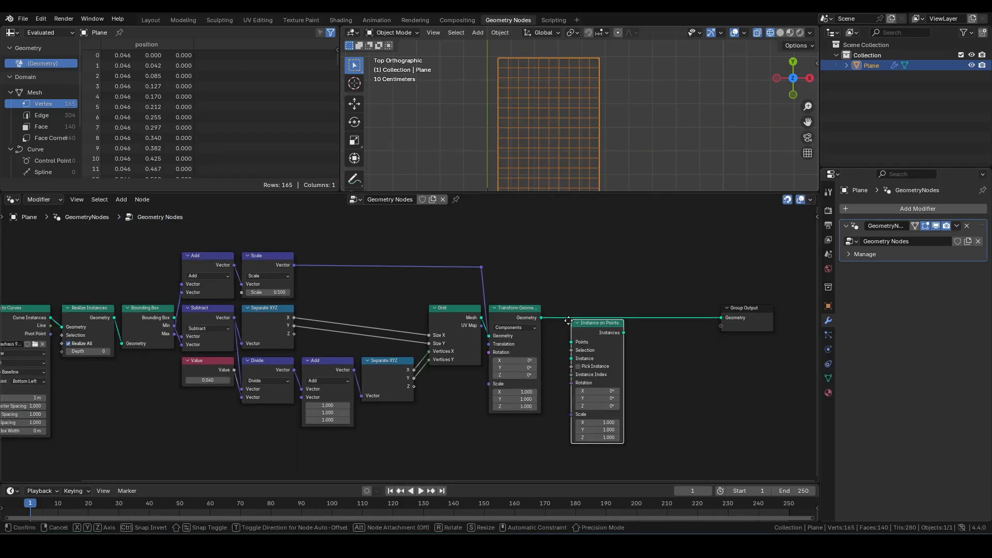
{"action": "left_click", "coordinate": [545, 309]}
{"action": "left_click", "coordinate": [527, 319]}
{"action": "key", "text": "ctrl+h"}
Step: Add a Fill Curve node fed by the realized letter geometry and set its mode to N-gons
{"action": "middle_click_drag", "start_coordinate": [402, 416], "coordinate": [536, 374]}
{"action": "left_click", "coordinate": [536, 374]}
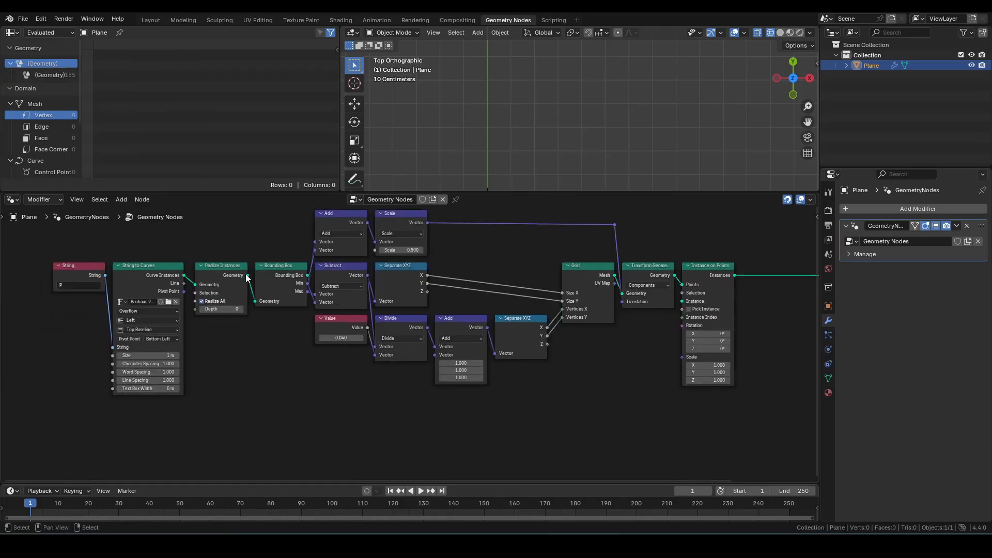
{"action": "left_click_drag", "start_coordinate": [247, 276], "coordinate": [500, 420]}
{"action": "type", "text": "fill"}
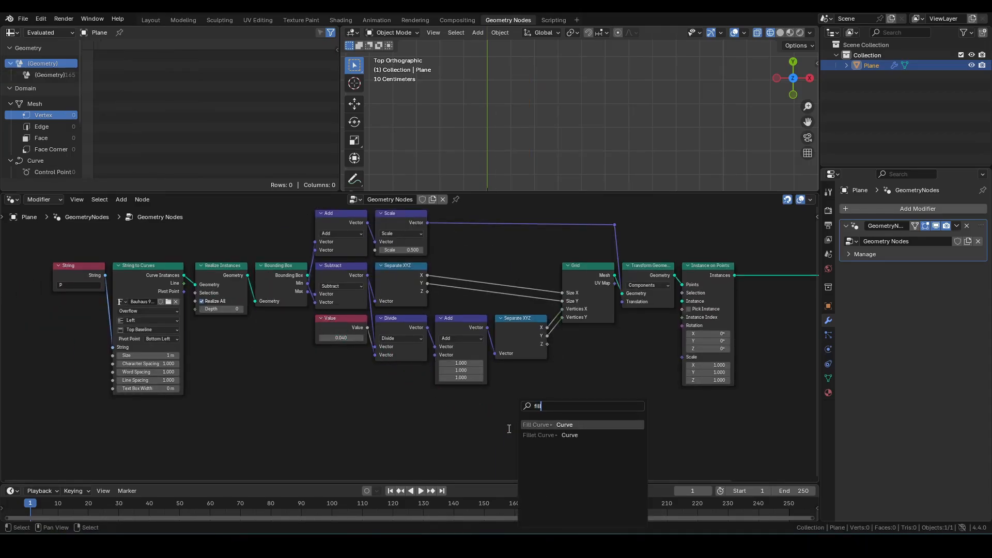
{"action": "key", "text": "Return"}
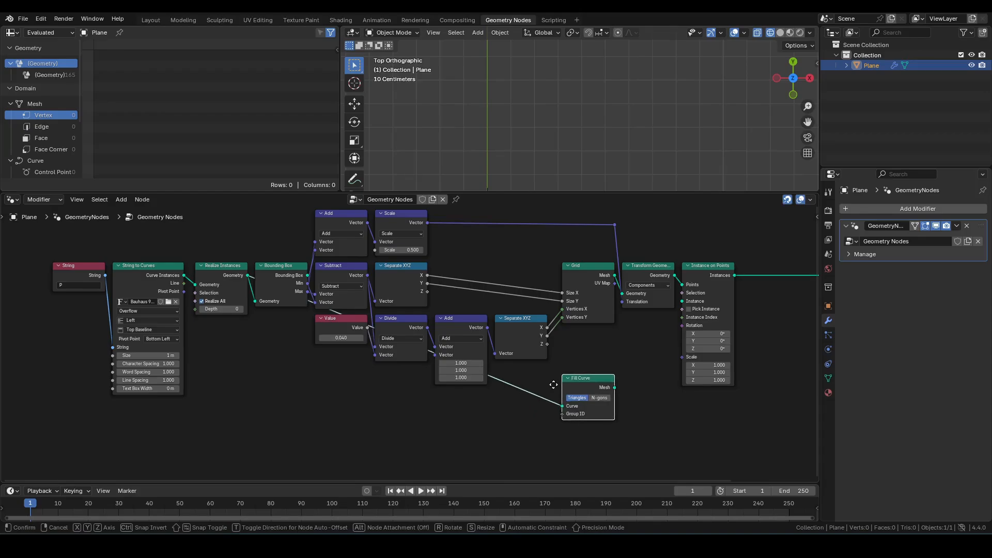
{"action": "left_click", "coordinate": [553, 385]}
{"action": "right_click_drag", "start_coordinate": [535, 377], "coordinate": [487, 415], "text": "shift"}
{"action": "key", "text": "g"}
{"action": "left_click", "coordinate": [216, 423]}
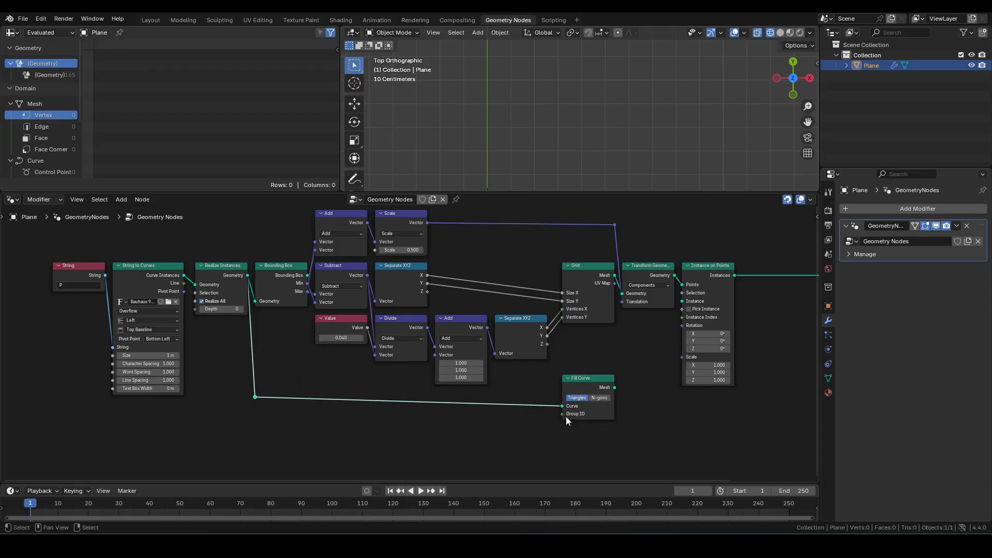
{"action": "scroll", "coordinate": [610, 420], "scroll_direction": "up", "scroll_amount": 1}
{"action": "left_click", "coordinate": [652, 411]}
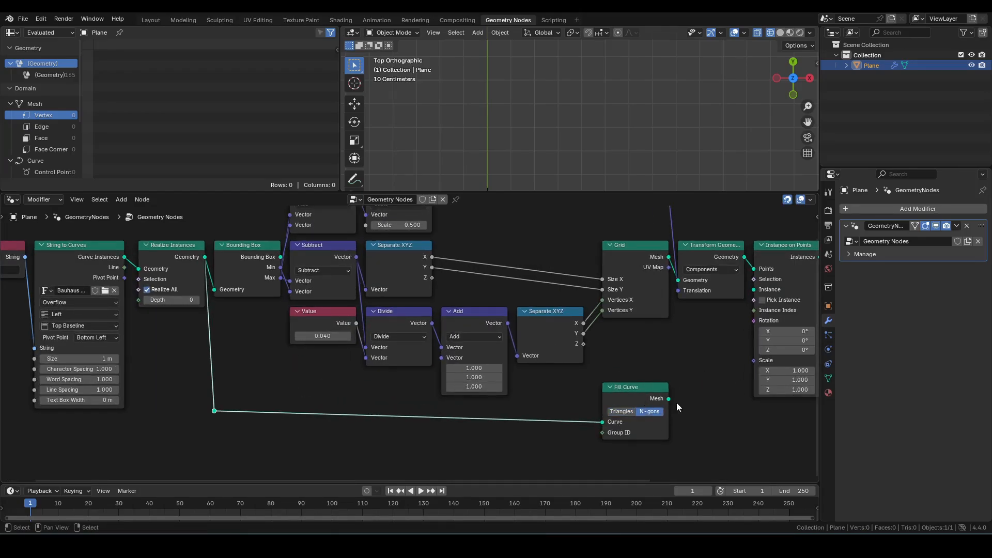
Step: Add a Raycast node using the filled letter mesh as its Target Geometry
{"action": "left_click_drag", "start_coordinate": [668, 399], "coordinate": [690, 382]}
{"action": "type", "text": "rayca"}
{"action": "key", "text": "Return"}
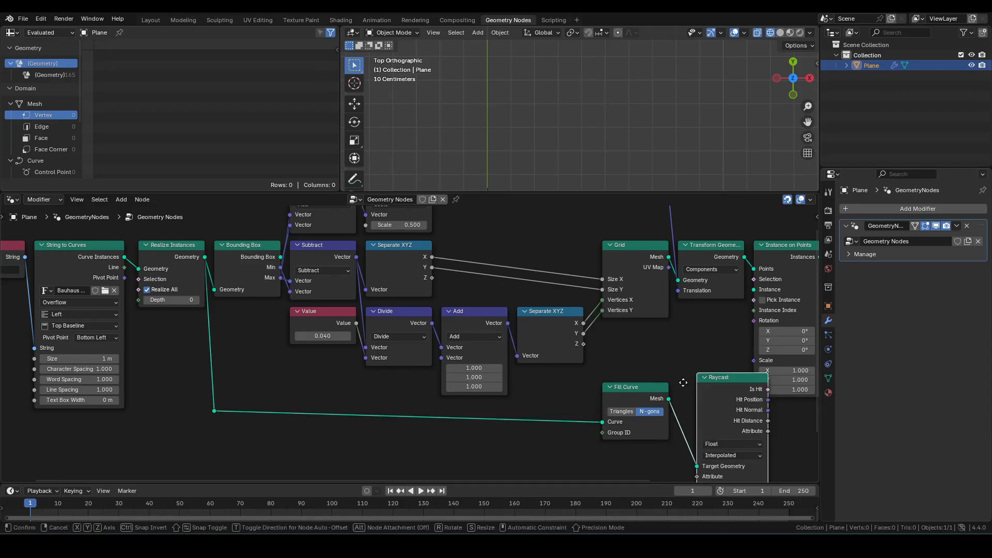
{"action": "left_click", "coordinate": [663, 392]}
{"action": "middle_click_drag", "start_coordinate": [750, 462], "coordinate": [671, 406]}
{"action": "left_click_drag", "start_coordinate": [670, 406], "coordinate": [661, 406]}
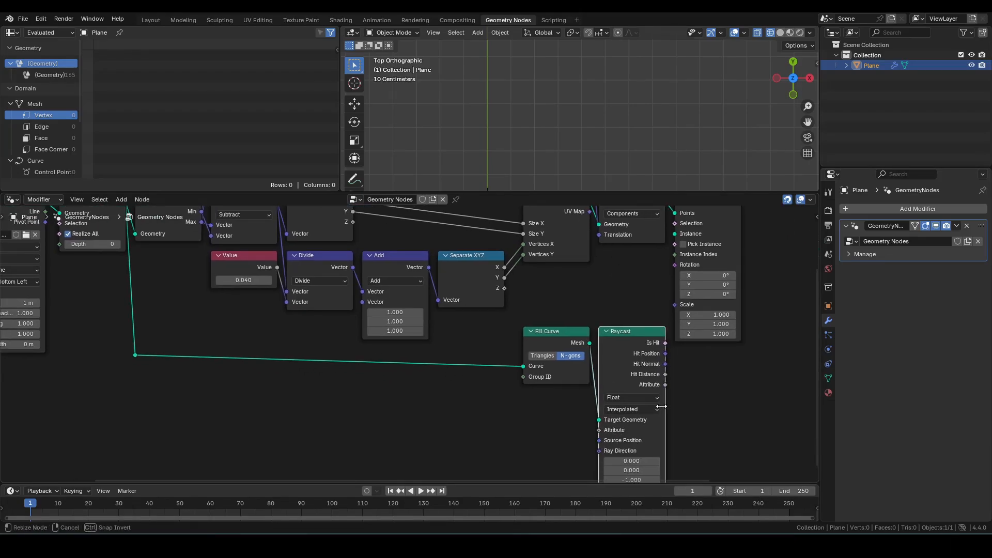
{"action": "middle_click_drag", "start_coordinate": [701, 361], "coordinate": [658, 412]}
Step: Connect Raycast's Is Hit to Instance on Points' Selection and the filled mesh to its Instance input
{"action": "left_click_drag", "start_coordinate": [622, 395], "coordinate": [633, 276]}
{"action": "left_click_drag", "start_coordinate": [546, 393], "coordinate": [632, 284]}
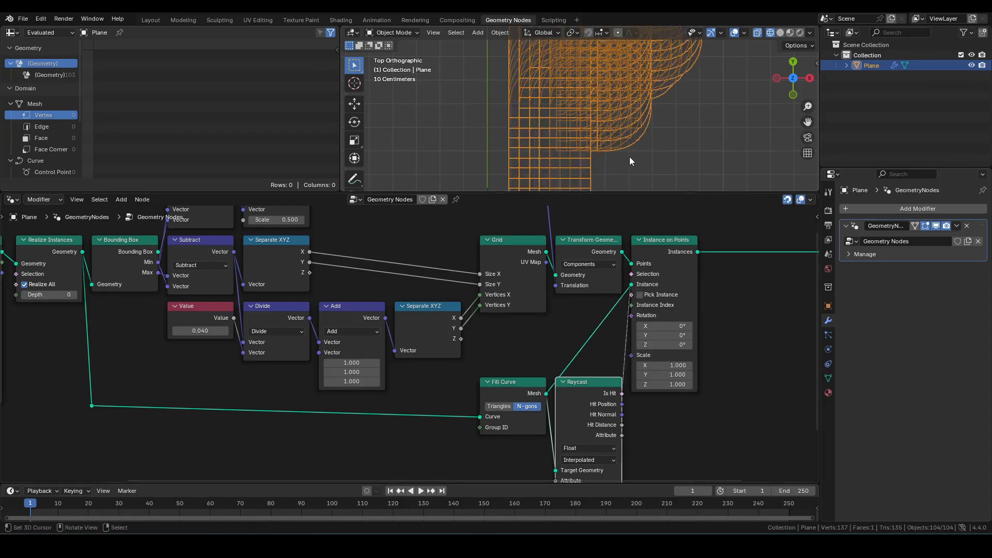
{"action": "scroll", "coordinate": [645, 155], "scroll_direction": "down", "scroll_amount": 3}
Step: Hide the Raycast node's unused sockets
{"action": "key", "text": "ctrl+h"}
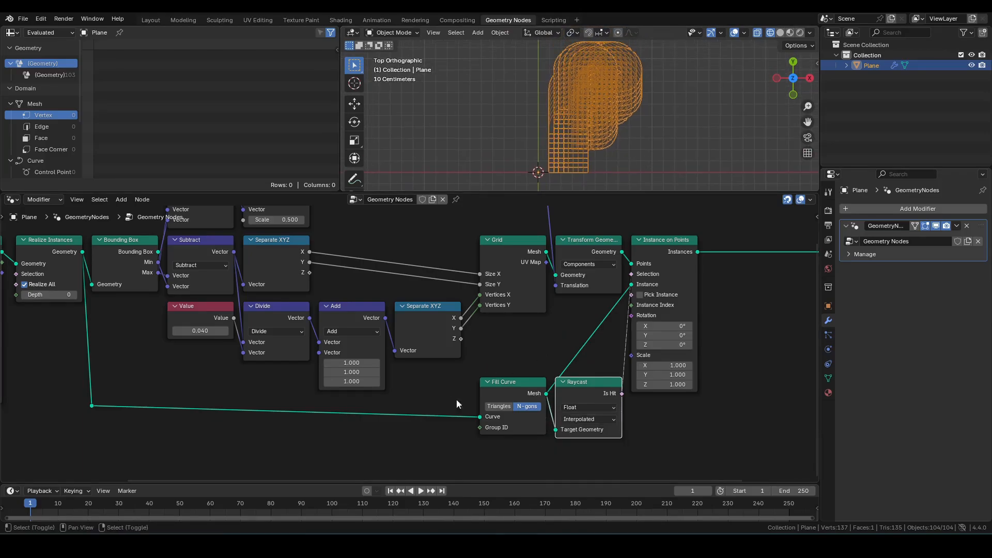
{"action": "right_click_drag", "start_coordinate": [456, 399], "coordinate": [460, 416], "text": "shift"}
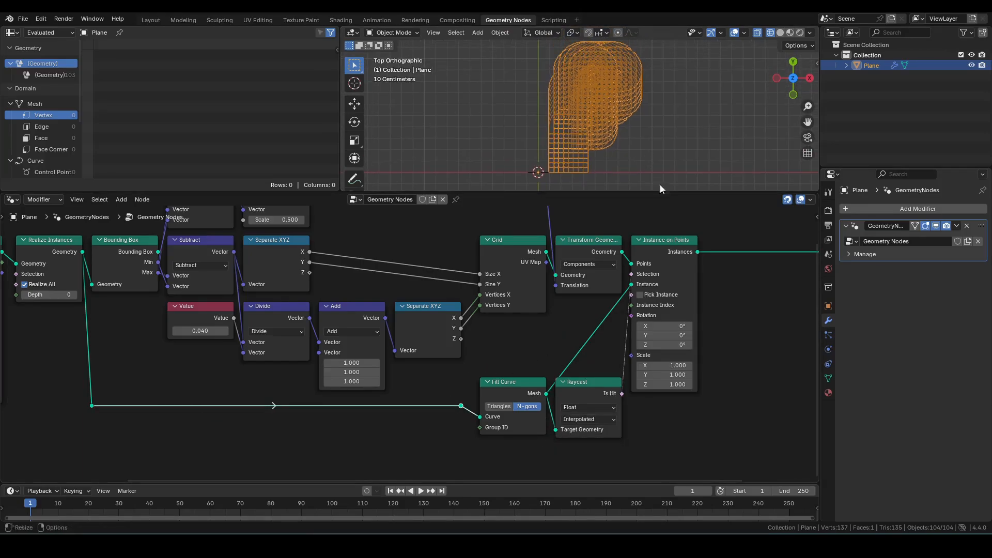
{"action": "left_click", "coordinate": [346, 425]}
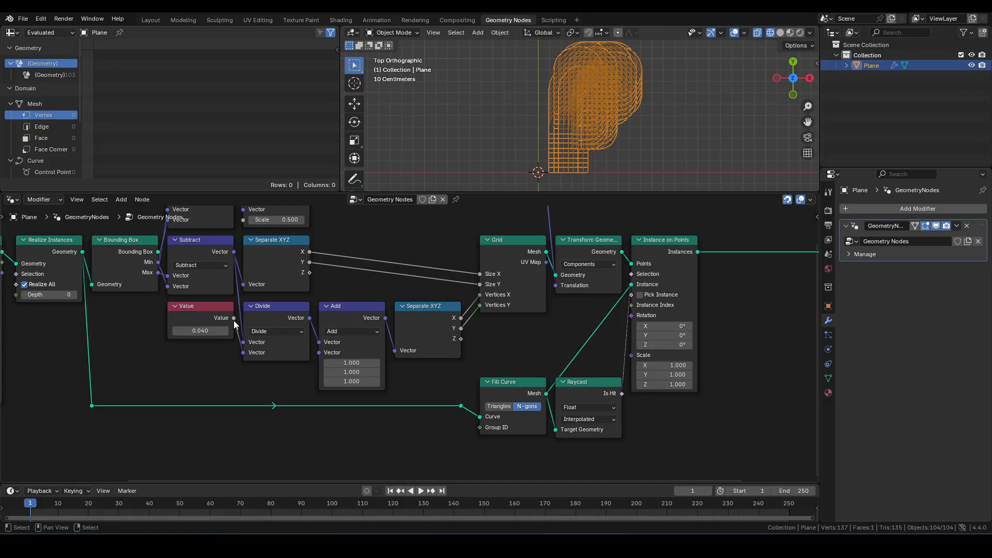
Step: Connect the 0.040 Value node to Instance on Points' Scale input
{"action": "left_click_drag", "start_coordinate": [233, 318], "coordinate": [634, 360]}
{"action": "left_click_drag", "start_coordinate": [469, 389], "coordinate": [579, 385]}
{"action": "left_click_drag", "start_coordinate": [581, 383], "coordinate": [582, 326]}
{"action": "scroll", "coordinate": [554, 108], "scroll_direction": "up", "scroll_amount": 10}
{"action": "middle_click_drag", "start_coordinate": [220, 309], "coordinate": [255, 301]}
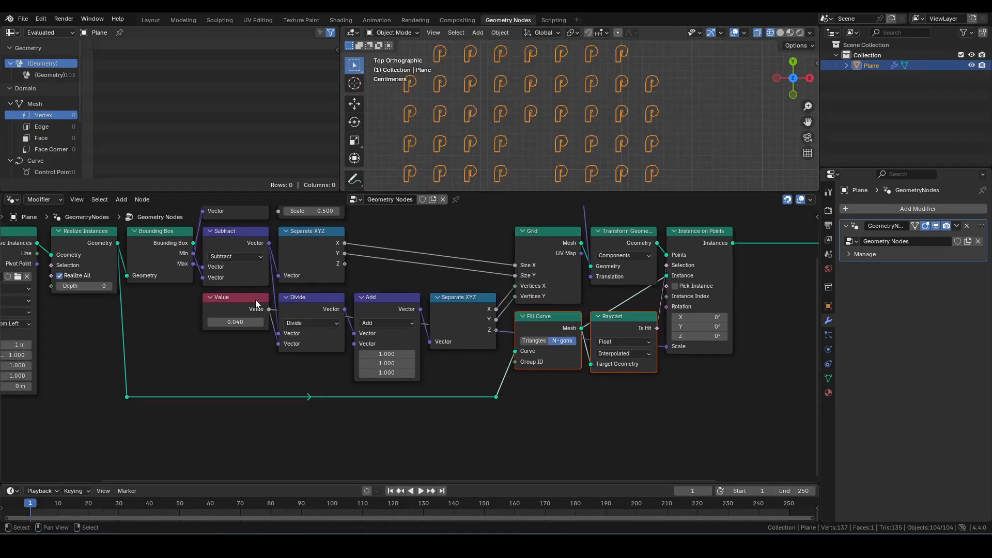
Step: Add a Multiply math node and set its second value to 2
{"action": "left_click_drag", "start_coordinate": [256, 304], "coordinate": [227, 370]}
{"action": "key", "text": "shift+a"}
{"action": "type", "text": "mu"}
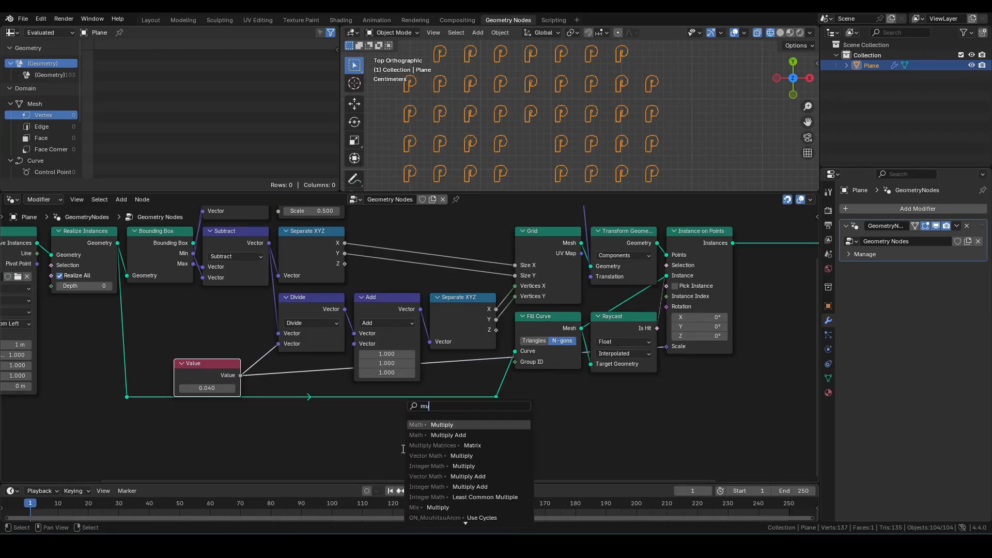
{"action": "key", "text": "Return"}
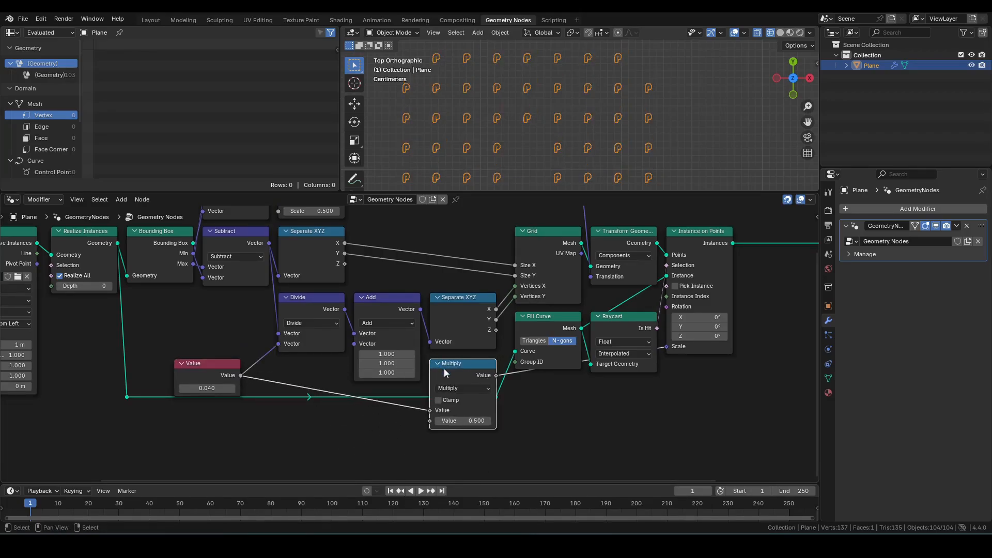
{"action": "left_click", "coordinate": [667, 373]}
{"action": "left_click", "coordinate": [700, 420]}
{"action": "type", "text": "2"}
{"action": "key", "text": "Return"}
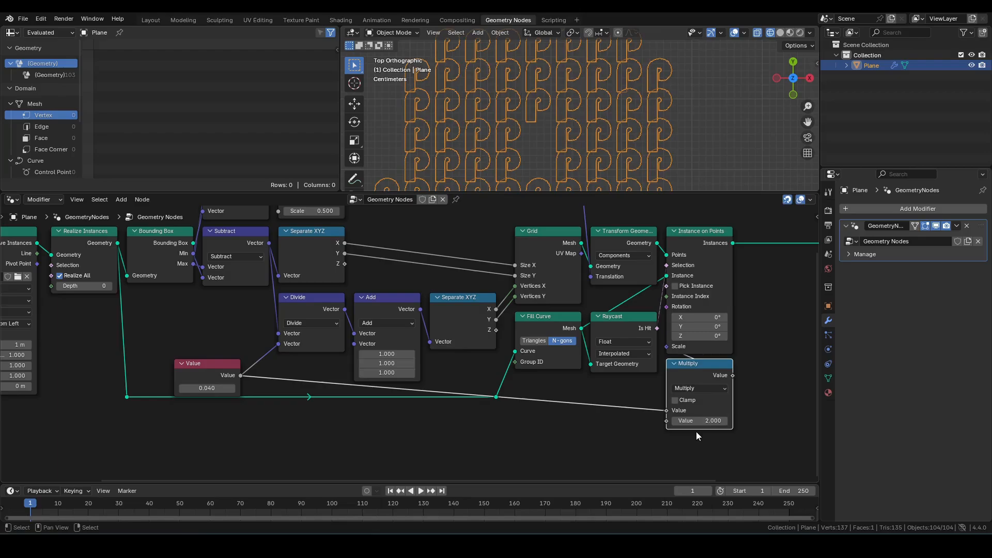
Step: Route the 0.040 Value through the Multiply node into Instance on Points' Scale and hide the Multiply's unused sockets
{"action": "scroll", "coordinate": [637, 135], "scroll_direction": "down", "scroll_amount": 5}
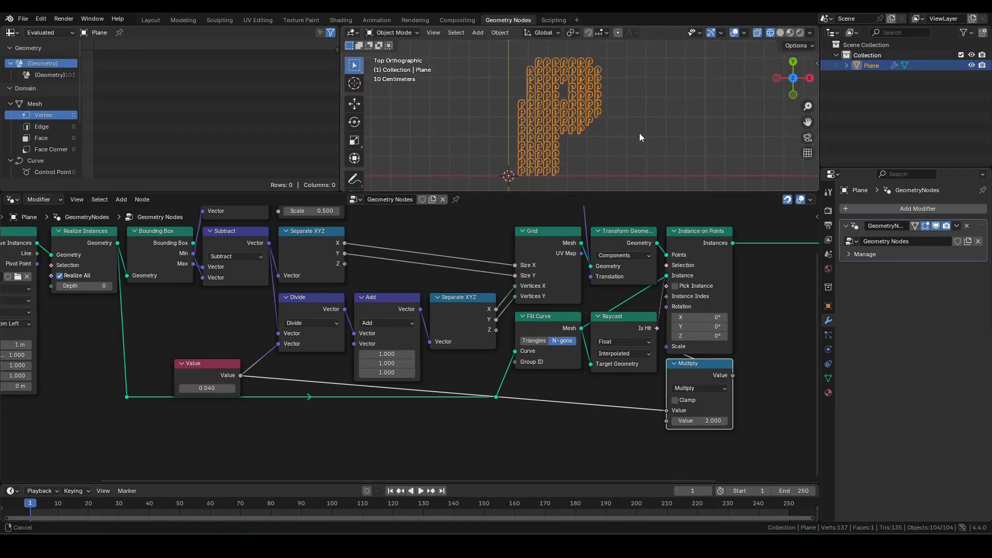
{"action": "left_click", "coordinate": [222, 367]}
{"action": "left_click_drag", "start_coordinate": [223, 367], "coordinate": [251, 301]}
{"action": "right_click_drag", "start_coordinate": [603, 380], "coordinate": [584, 414], "text": "shift"}
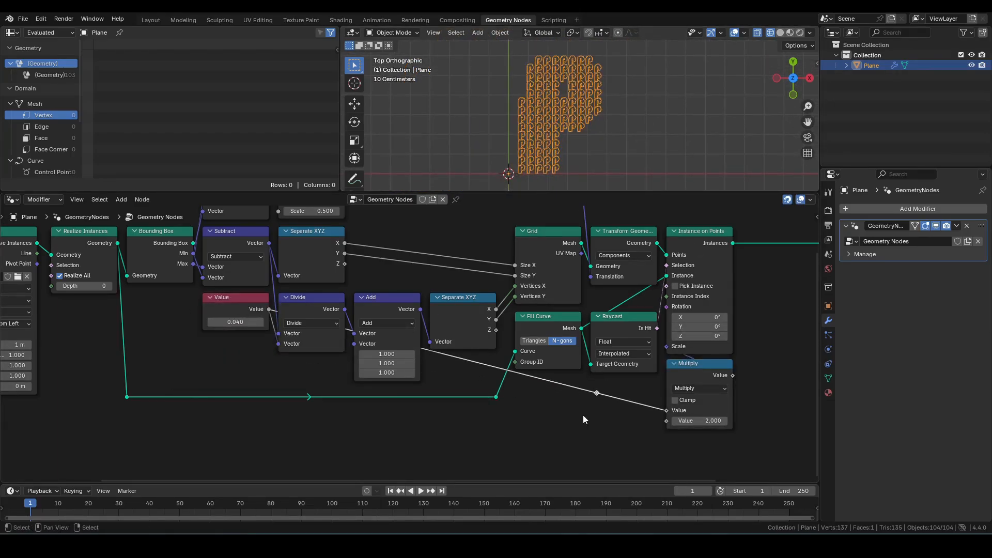
{"action": "left_click_drag", "start_coordinate": [595, 392], "coordinate": [268, 407]}
{"action": "right_click_drag", "start_coordinate": [581, 399], "coordinate": [586, 414], "text": "shift"}
{"action": "left_click", "coordinate": [710, 240]}
{"action": "key", "text": "ctrl+h"}
{"action": "left_click_drag", "start_coordinate": [583, 409], "coordinate": [671, 327]}
Step: Move the String and String to Curves nodes further left to make room
{"action": "left_click", "coordinate": [619, 150]}
{"action": "scroll", "coordinate": [671, 327], "scroll_direction": "down", "scroll_amount": 3}
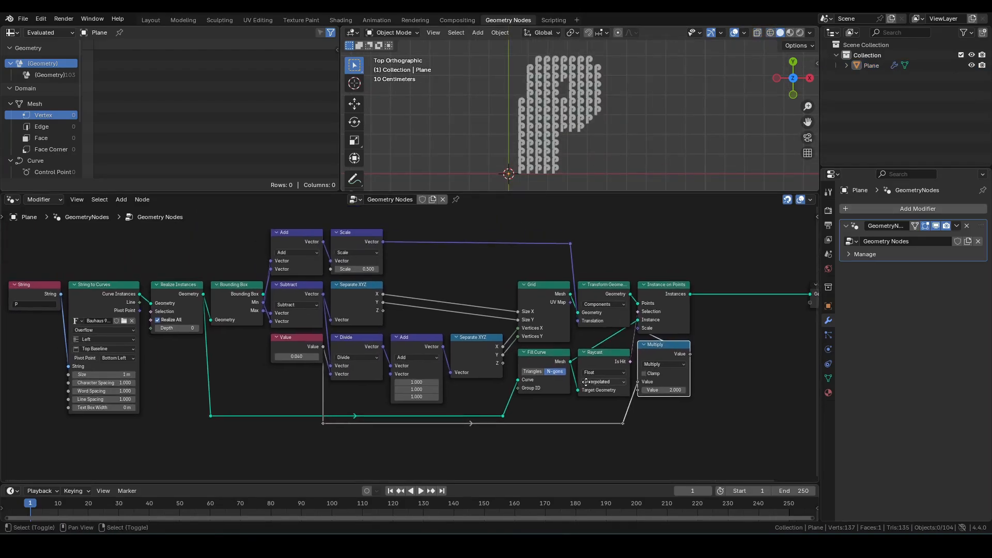
{"action": "middle_click_drag", "start_coordinate": [179, 342], "coordinate": [207, 346]}
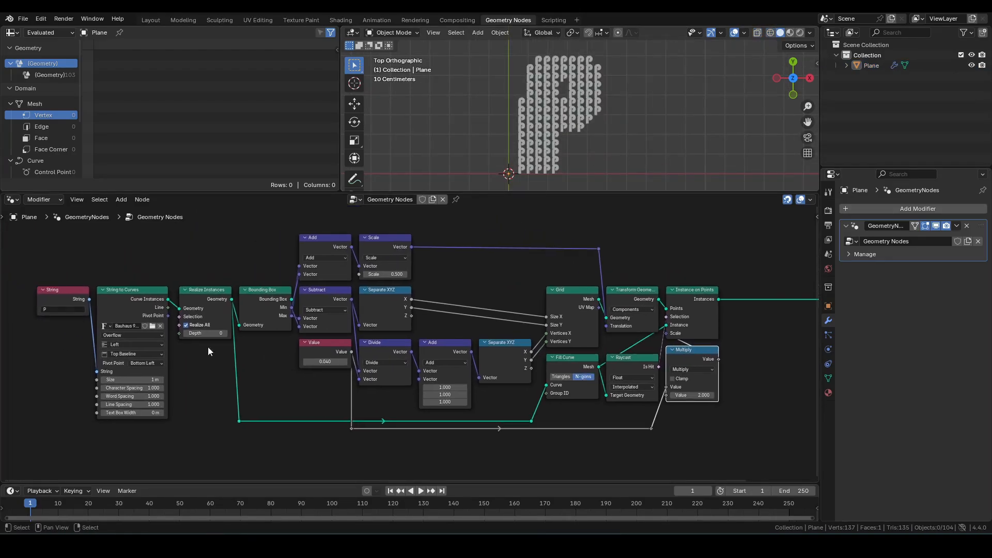
{"action": "left_click_drag", "start_coordinate": [47, 271], "coordinate": [149, 330]}
{"action": "key", "text": "g"}
{"action": "key", "text": "x"}
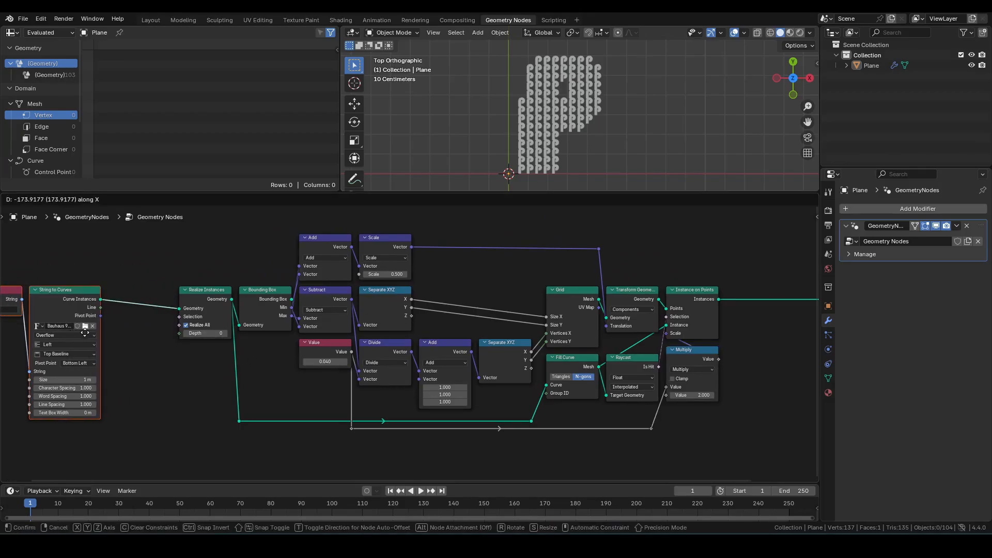
{"action": "left_click", "coordinate": [76, 332]}
Step: Add a For Each Element zone to the node tree
{"action": "middle_click_drag", "start_coordinate": [256, 333], "coordinate": [266, 391]}
{"action": "key", "text": "shift+a"}
{"action": "type", "text": "fee"}
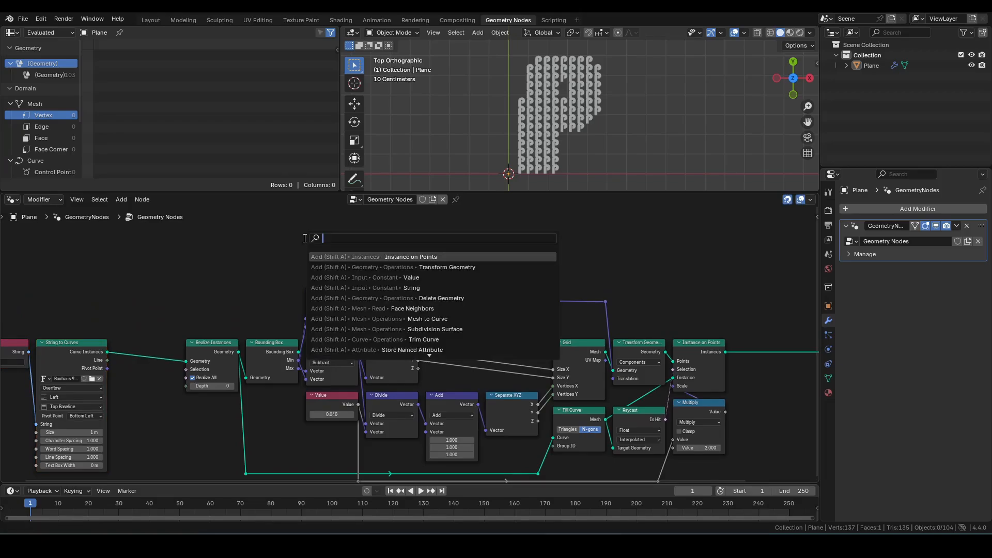
{"action": "key", "text": "Return"}
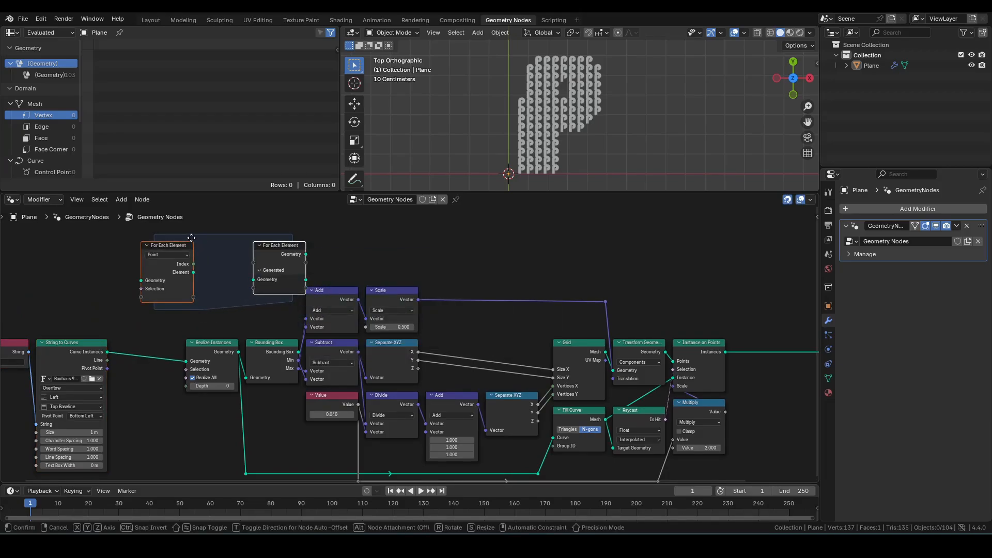
{"action": "left_click", "coordinate": [184, 239]}
{"action": "scroll", "coordinate": [263, 325], "scroll_direction": "up", "scroll_amount": 4}
{"action": "middle_click_drag", "start_coordinate": [262, 325], "coordinate": [372, 335]}
{"action": "scroll", "coordinate": [372, 335], "scroll_direction": "up", "scroll_amount": 1}
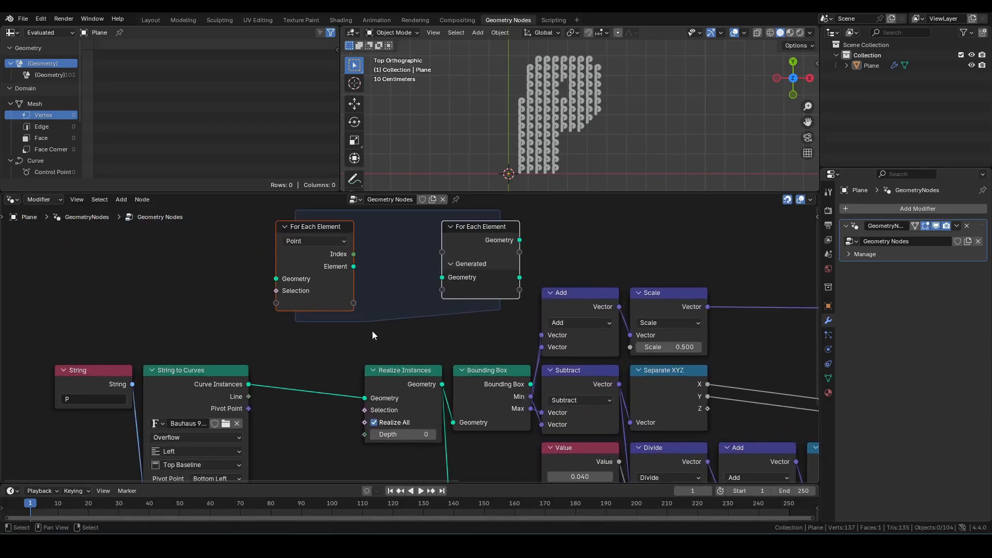
Step: Set the zone's domain to Instance and wrap it around the nodes between String to Curves and the Group Output
{"action": "left_click", "coordinate": [325, 241]}
{"action": "left_click", "coordinate": [308, 328]}
{"action": "left_click_drag", "start_coordinate": [320, 228], "coordinate": [313, 370]}
{"action": "scroll", "coordinate": [635, 354], "scroll_direction": "down", "scroll_amount": 2}
{"action": "middle_click_drag", "start_coordinate": [635, 354], "coordinate": [333, 351]}
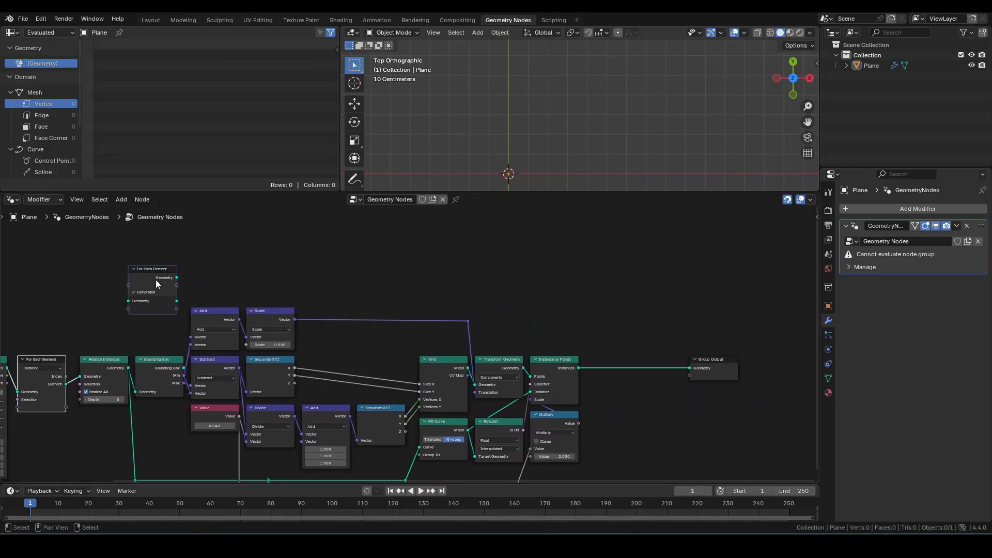
{"action": "left_click_drag", "start_coordinate": [158, 279], "coordinate": [614, 367]}
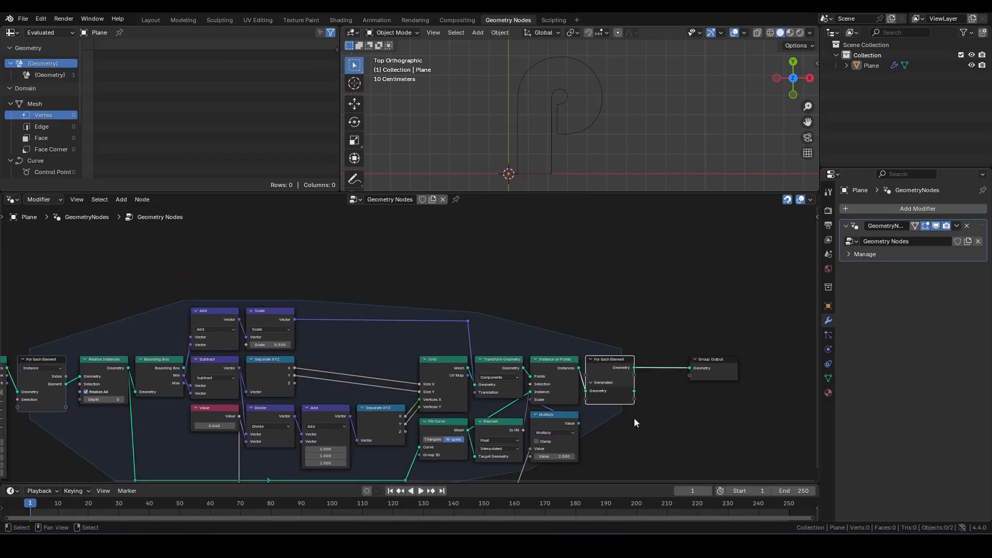
Step: Connect the For Each Element output to the Group Output and hide the zone output's unused sockets
{"action": "scroll", "coordinate": [636, 423], "scroll_direction": "up", "scroll_amount": 5}
{"action": "middle_click_drag", "start_coordinate": [784, 403], "coordinate": [584, 403]}
{"action": "left_click_drag", "start_coordinate": [618, 419], "coordinate": [662, 377]}
{"action": "left_click", "coordinate": [739, 377]}
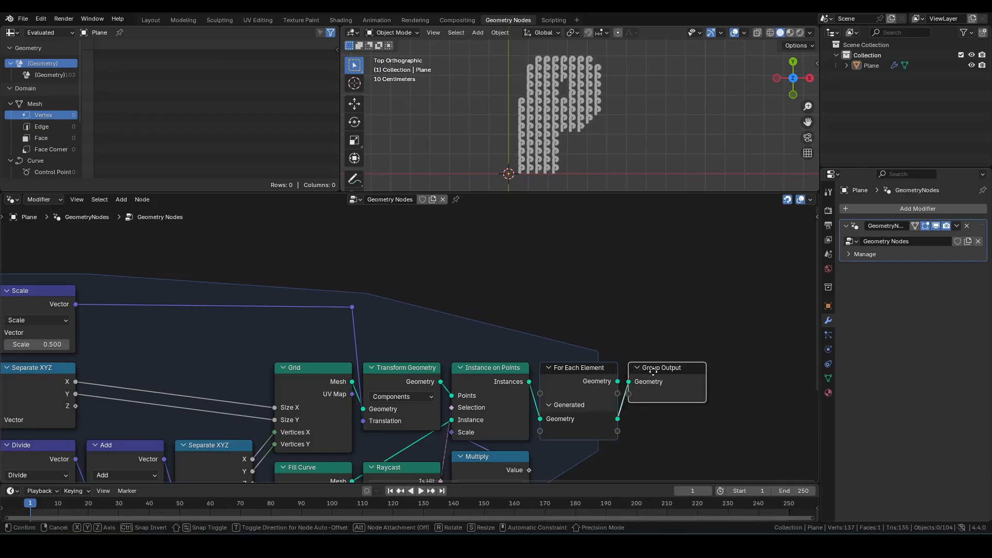
{"action": "left_click", "coordinate": [584, 372]}
{"action": "key", "text": "ctrl+h"}
Step: Change the String node's text to Pi-min
{"action": "scroll", "coordinate": [398, 362], "scroll_direction": "down", "scroll_amount": 5}
{"action": "middle_click_drag", "start_coordinate": [324, 375], "coordinate": [546, 329]}
{"action": "scroll", "coordinate": [577, 329], "scroll_direction": "down", "scroll_amount": 2}
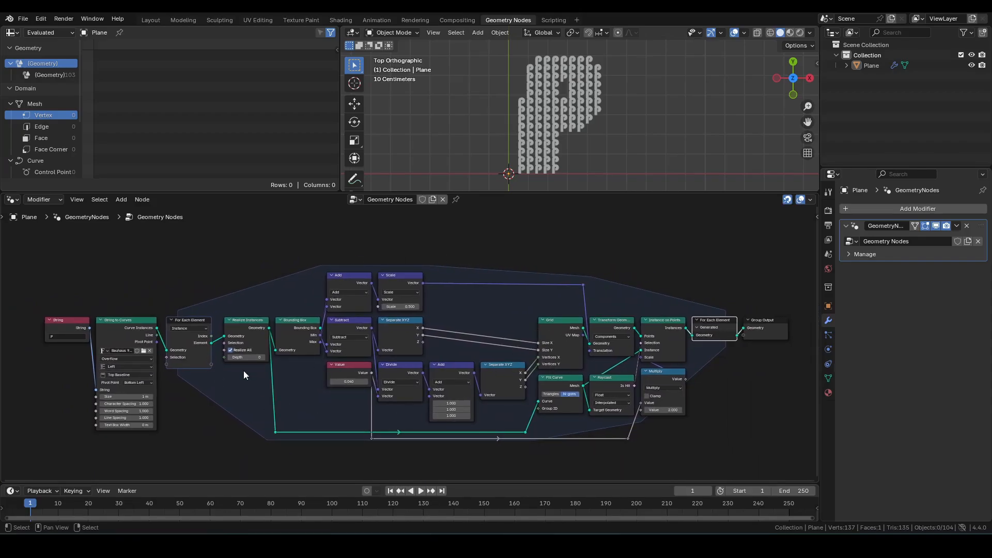
{"action": "middle_click_drag", "start_coordinate": [245, 375], "coordinate": [649, 406]}
{"action": "scroll", "coordinate": [556, 396], "scroll_direction": "up", "scroll_amount": 12}
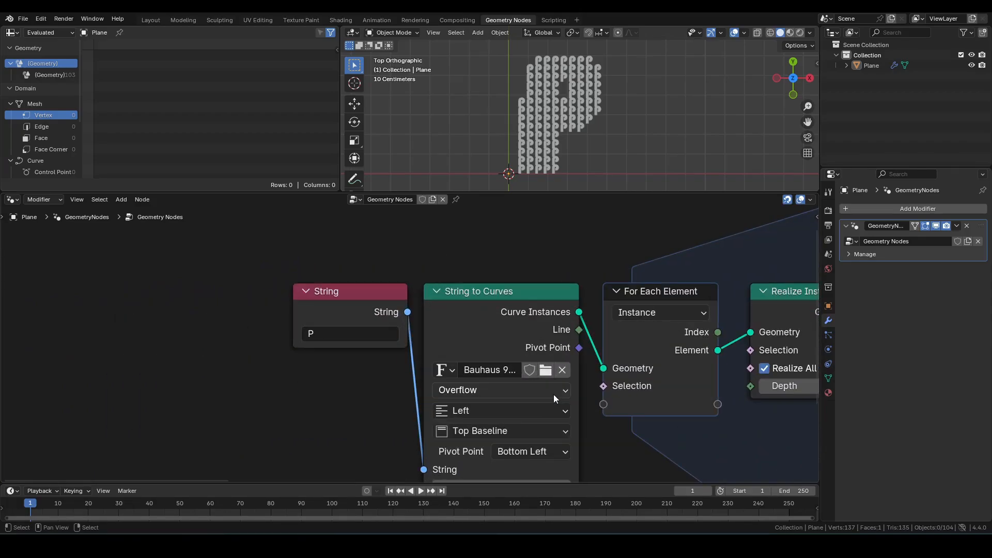
{"action": "left_click", "coordinate": [338, 333]}
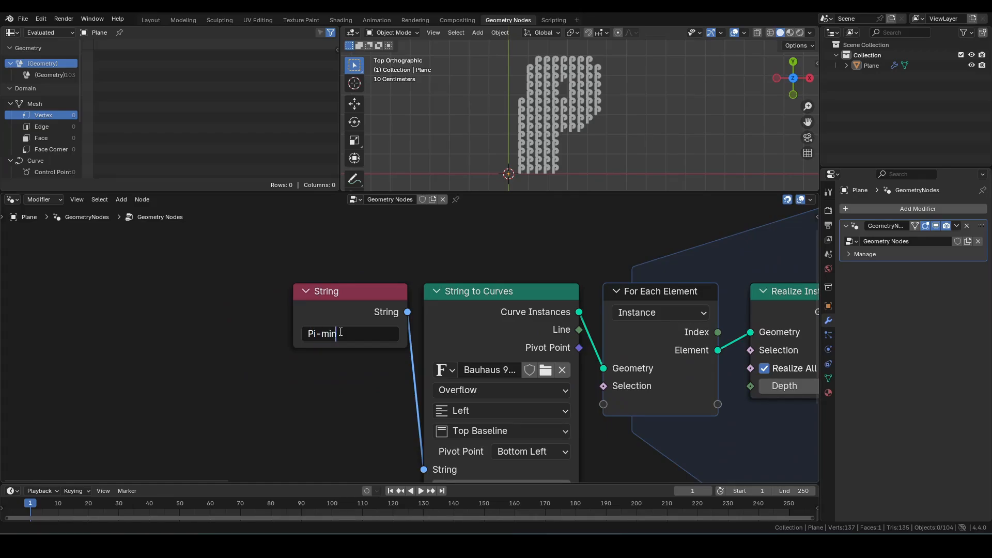
{"action": "type", "text": "Pi-min"}
{"action": "key", "text": "Return"}
{"action": "scroll", "coordinate": [628, 129], "scroll_direction": "down", "scroll_amount": 4}
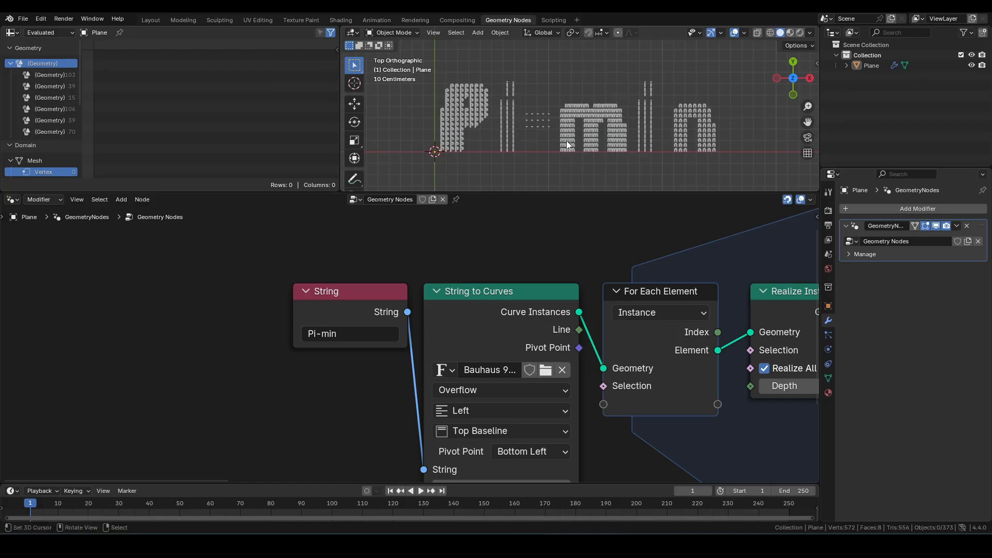
{"action": "scroll", "coordinate": [677, 353], "scroll_direction": "down", "scroll_amount": 4}
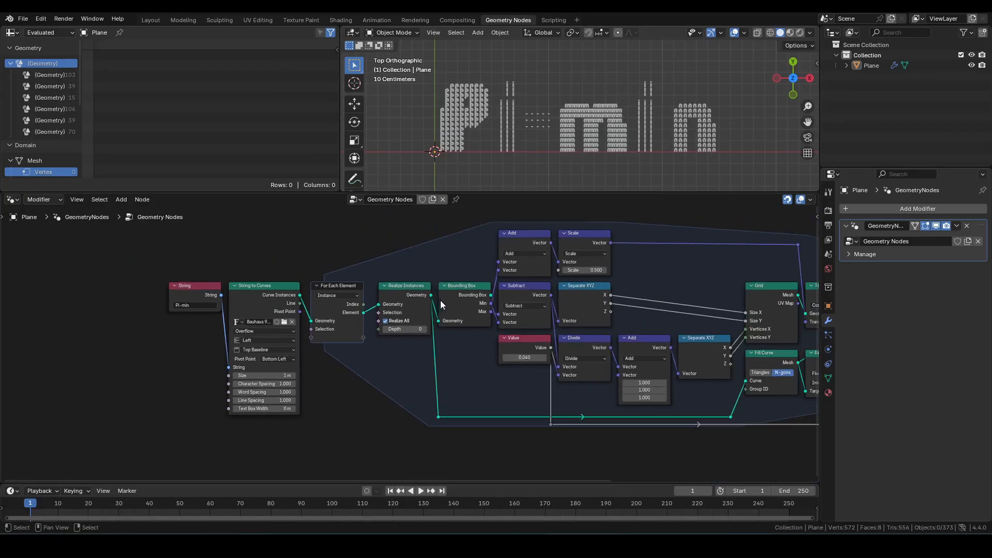
Step: Maximize the viewport and draw an annotation outline around the whole text
{"action": "key", "text": "ctrl+space"}
{"action": "scroll", "coordinate": [568, 204], "scroll_direction": "up", "scroll_amount": 4}
{"action": "scroll", "coordinate": [561, 216], "scroll_direction": "down", "scroll_amount": 2}
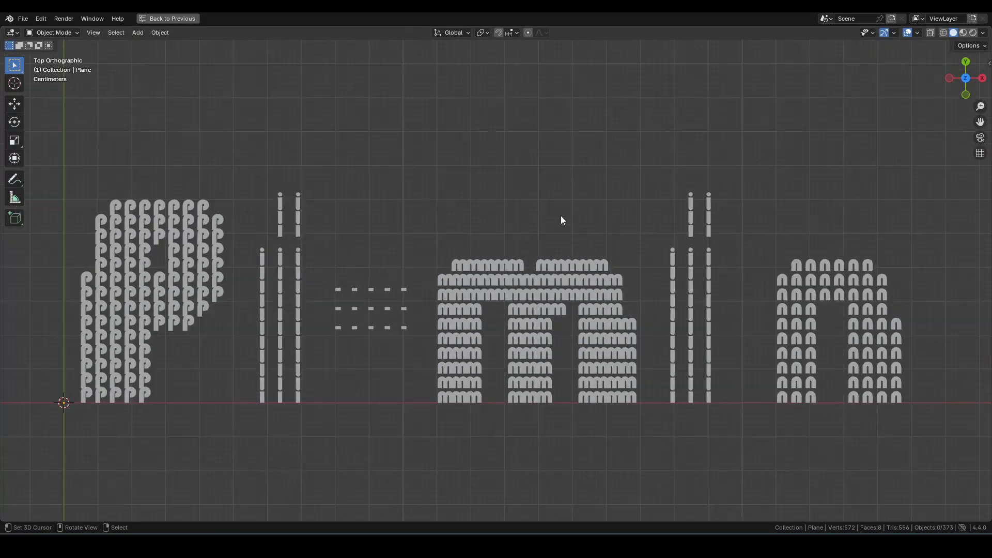
{"action": "middle_click_drag", "start_coordinate": [561, 218], "coordinate": [570, 217], "text": "shift"}
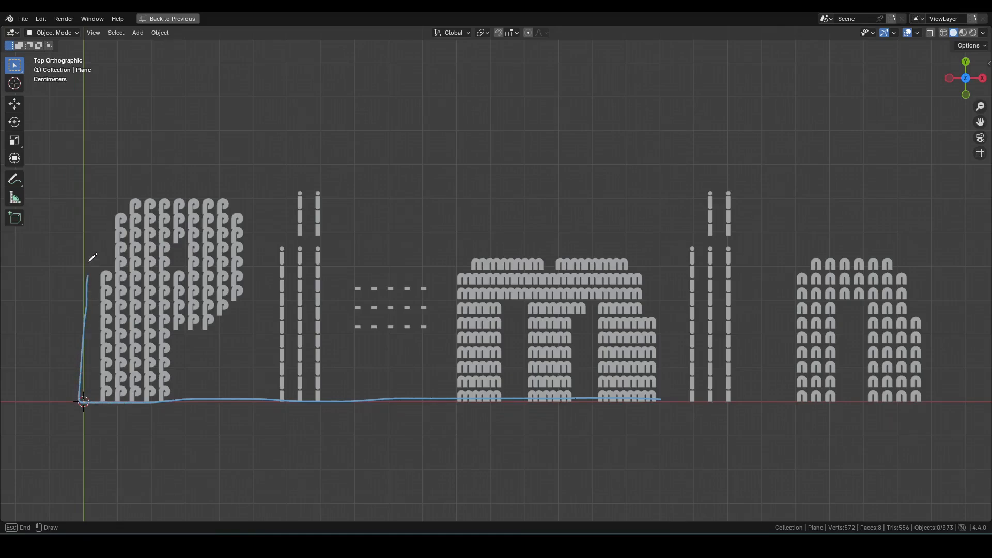
{"action": "left_click_drag", "start_coordinate": [252, 160], "coordinate": [832, 156]}
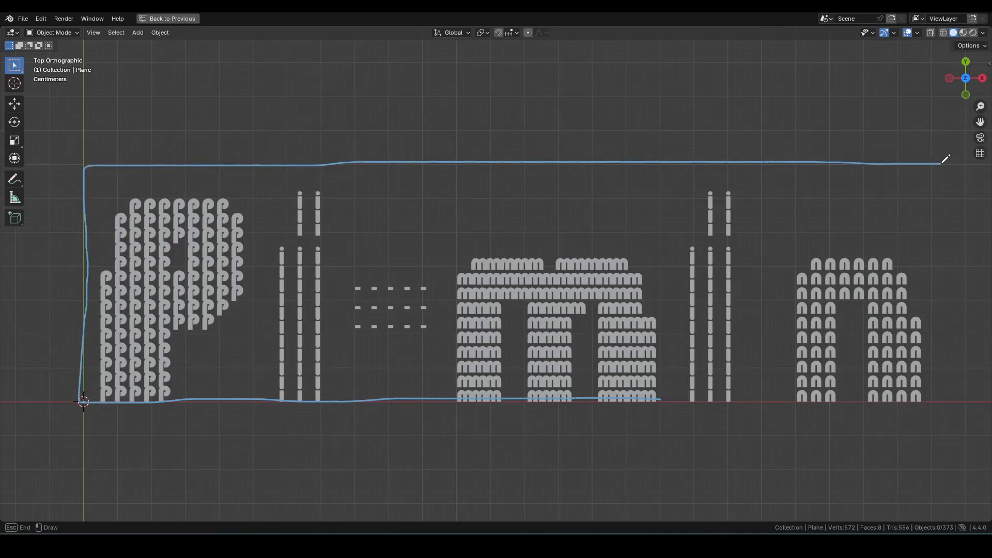
{"action": "left_click_drag", "start_coordinate": [956, 399], "coordinate": [561, 420]}
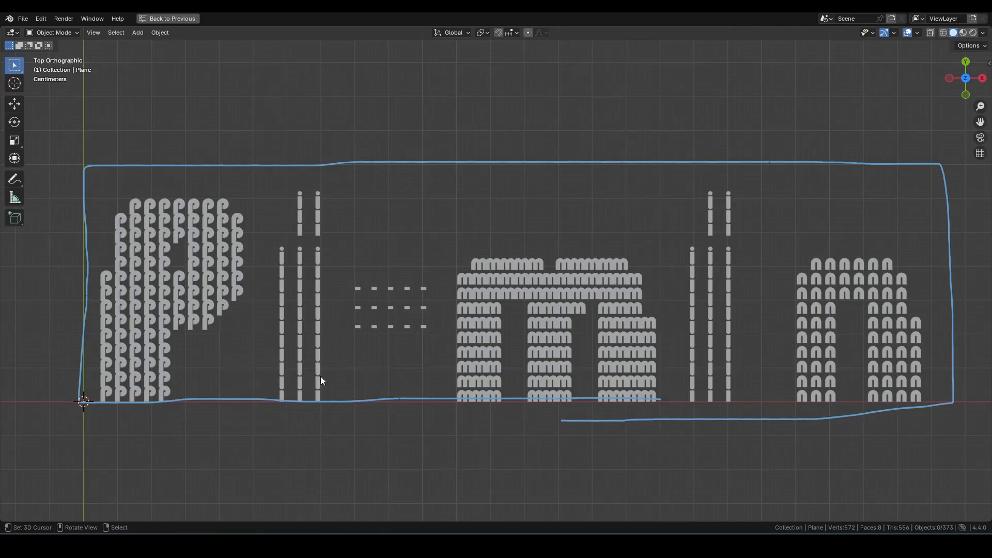
Step: Insert a Set Position node between the For Each Element output and the Group Output
{"action": "key", "text": "ctrl+space"}
{"action": "scroll", "coordinate": [636, 105], "scroll_direction": "down", "scroll_amount": 4}
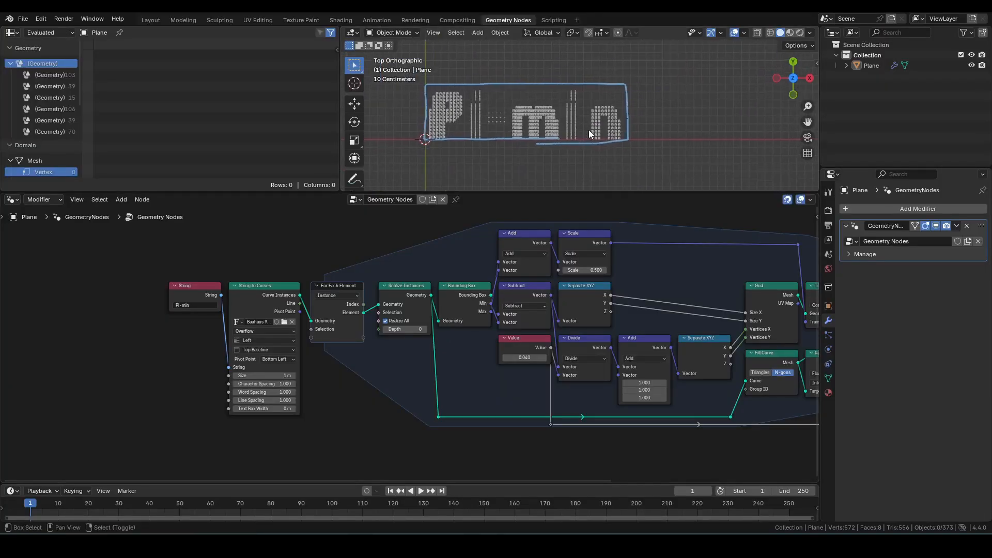
{"action": "key", "text": "q"}
{"action": "left_click", "coordinate": [576, 137]}
{"action": "middle_click_drag", "start_coordinate": [624, 297], "coordinate": [270, 310]}
{"action": "scroll", "coordinate": [274, 311], "scroll_direction": "down", "scroll_amount": 2}
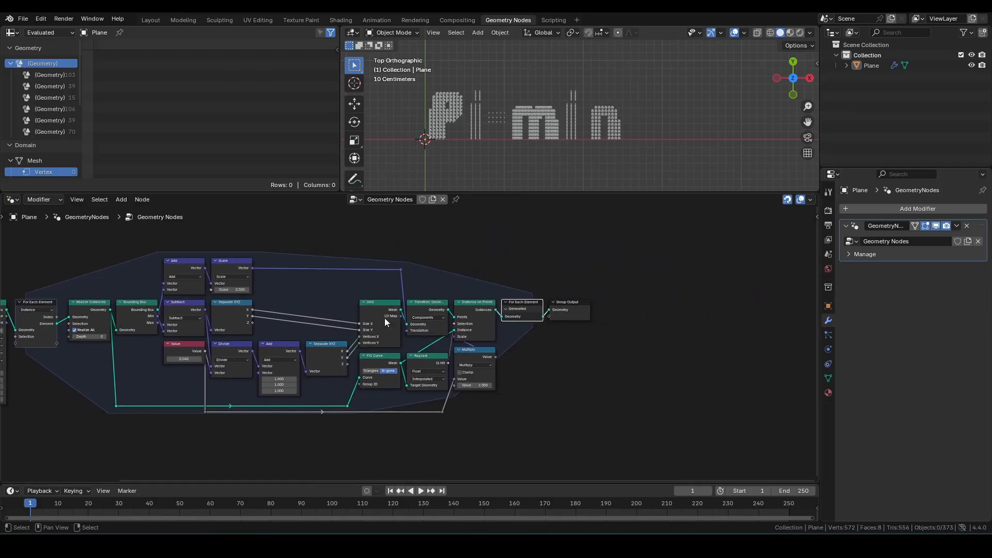
{"action": "scroll", "coordinate": [406, 331], "scroll_direction": "up", "scroll_amount": 2}
{"action": "left_click_drag", "start_coordinate": [620, 261], "coordinate": [639, 302]}
{"action": "key", "text": "g"}
{"action": "left_click", "coordinate": [816, 314]}
{"action": "left_click", "coordinate": [719, 321]}
{"action": "key", "text": "F3"}
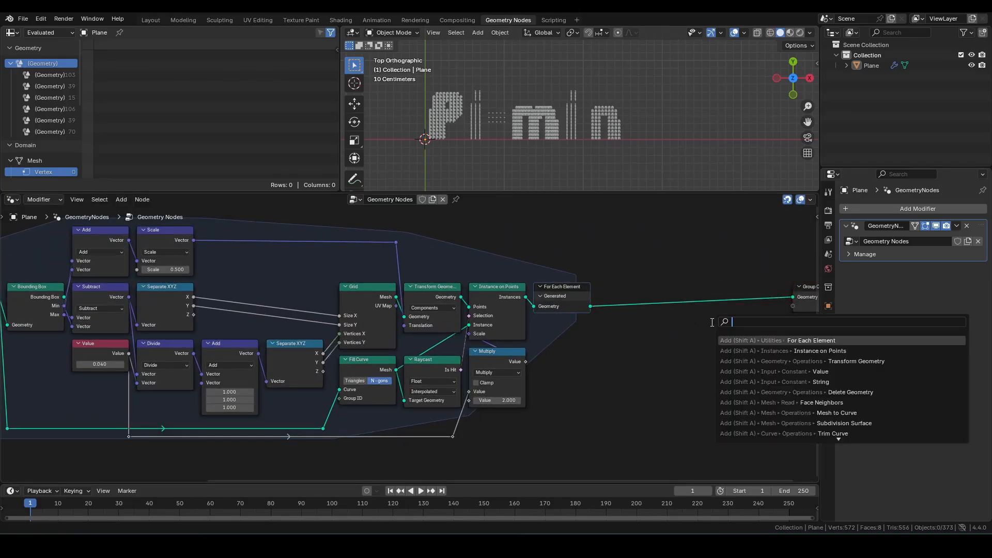
{"action": "type", "text": "set po"}
{"action": "key", "text": "Return"}
{"action": "left_click", "coordinate": [738, 294]}
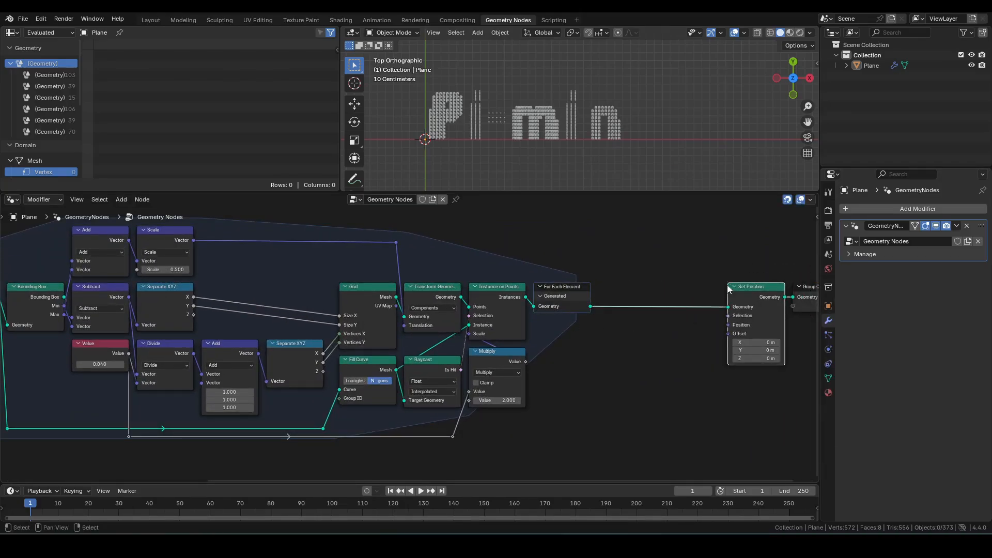
Step: Duplicate Realize Instances outside the zone and feed it from String to Curves' output
{"action": "key", "text": "Home"}
{"action": "middle_click_drag", "start_coordinate": [396, 391], "coordinate": [459, 385]}
{"action": "scroll", "coordinate": [439, 388], "scroll_direction": "down", "scroll_amount": 3}
{"action": "middle_click_drag", "start_coordinate": [384, 393], "coordinate": [424, 391]}
{"action": "left_click_drag", "start_coordinate": [174, 304], "coordinate": [497, 254]}
{"action": "left_click", "coordinate": [523, 297]}
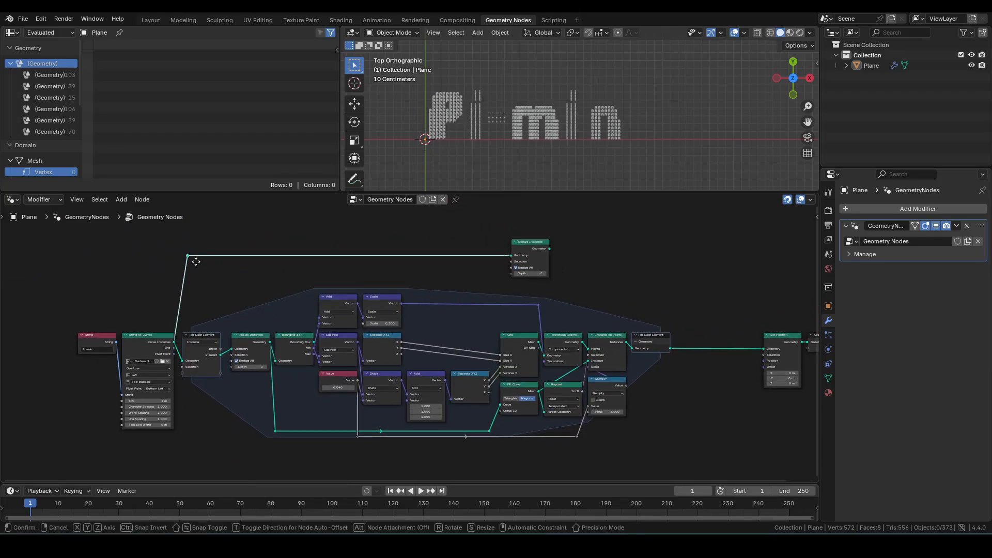
{"action": "key", "text": "g"}
{"action": "key", "text": "x"}
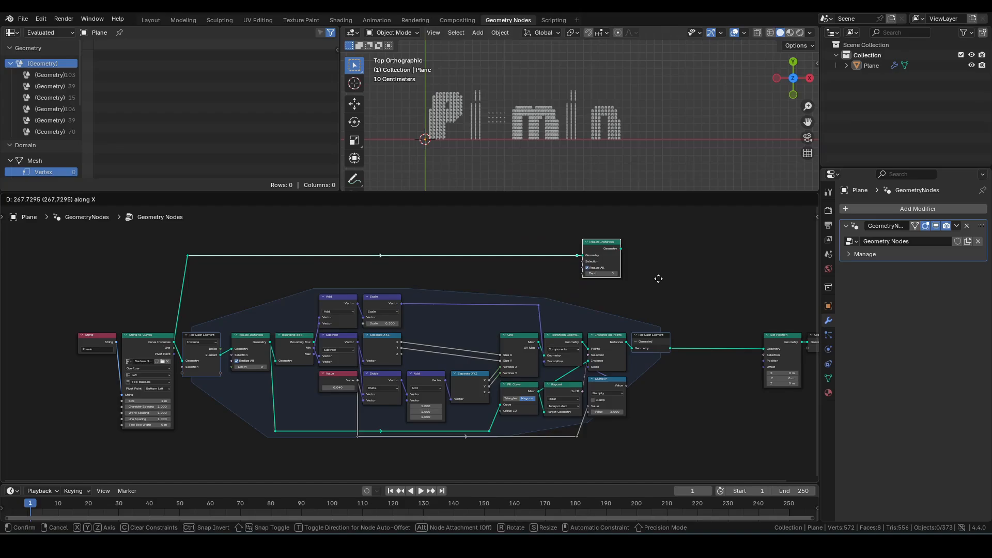
{"action": "left_click", "coordinate": [617, 278]}
{"action": "middle_click_drag", "start_coordinate": [617, 278], "coordinate": [556, 339]}
Step: Add a Bounding Box node after the new Realize Instances, briefly previewing it with a Viewer node
{"action": "scroll", "coordinate": [555, 339], "scroll_direction": "up", "scroll_amount": 6}
{"action": "left_click_drag", "start_coordinate": [507, 279], "coordinate": [559, 264]}
{"action": "type", "text": "bo"}
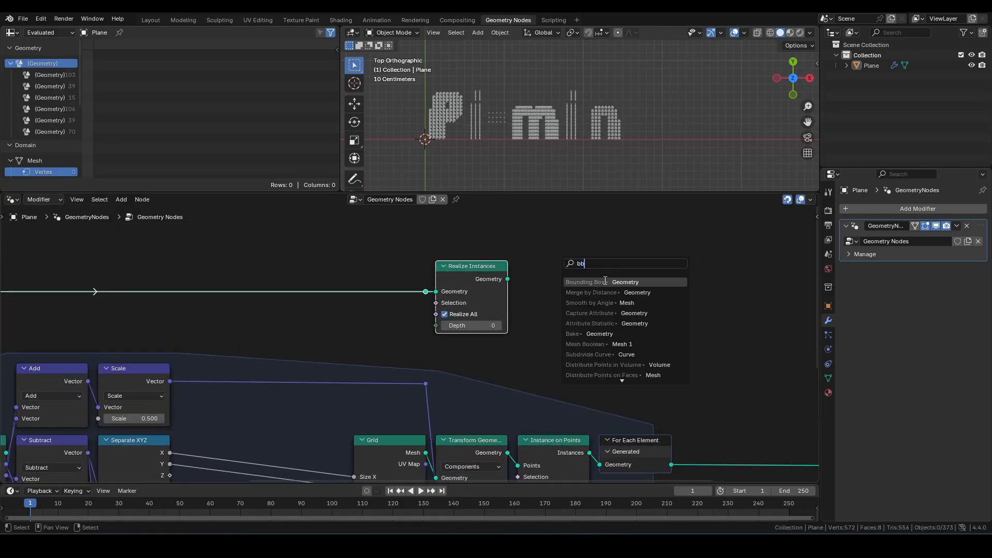
{"action": "left_click", "coordinate": [605, 281]}
{"action": "left_click", "coordinate": [564, 278]}
{"action": "left_click", "coordinate": [556, 265], "text": "ctrl+shift"}
{"action": "scroll", "coordinate": [519, 134], "scroll_direction": "up", "scroll_amount": 3}
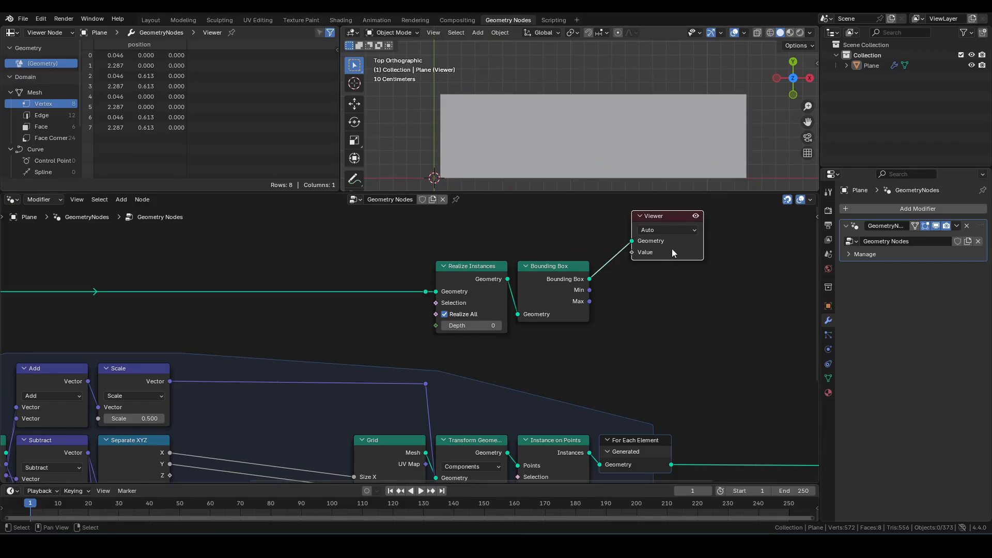
{"action": "key", "text": "x"}
{"action": "middle_click_drag", "start_coordinate": [666, 262], "coordinate": [531, 277]}
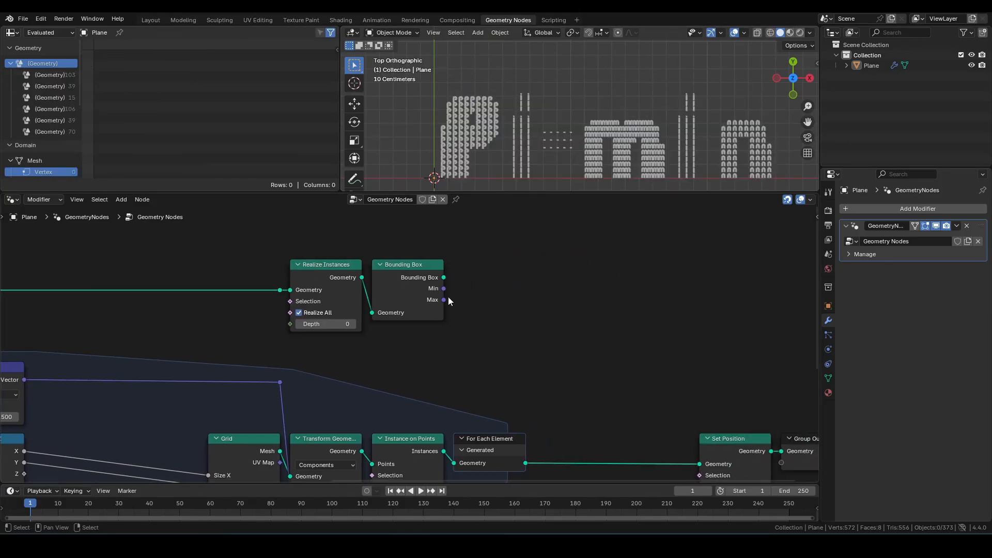
Step: Add a Vector Random Value node with the bounding box Min connected to its Min input
{"action": "left_click_drag", "start_coordinate": [443, 288], "coordinate": [509, 279]}
{"action": "type", "text": "rand"}
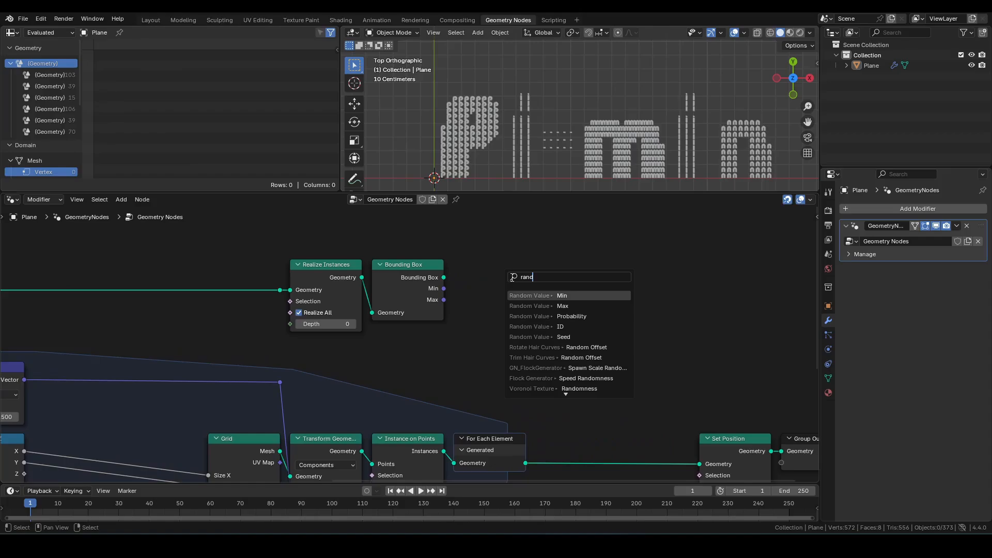
{"action": "key", "text": "Return"}
{"action": "left_click", "coordinate": [539, 260]}
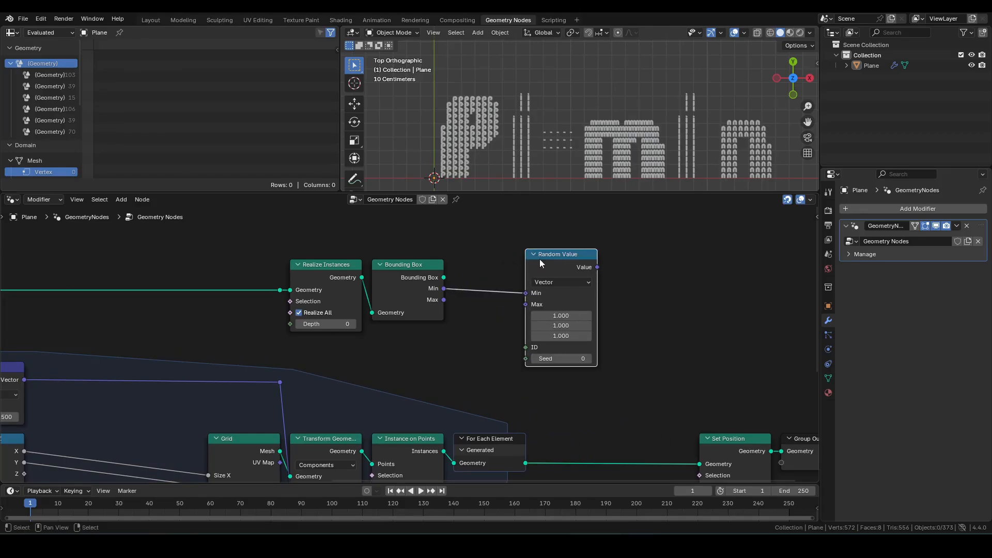
Step: Connect the bounding box Max to Random Value's Max and route the random vector into Set Position's Position
{"action": "left_click_drag", "start_coordinate": [435, 302], "coordinate": [526, 304]}
{"action": "middle_click_drag", "start_coordinate": [655, 290], "coordinate": [476, 284]}
{"action": "left_click_drag", "start_coordinate": [416, 249], "coordinate": [521, 446]}
{"action": "scroll", "coordinate": [515, 355], "scroll_direction": "down", "scroll_amount": 2}
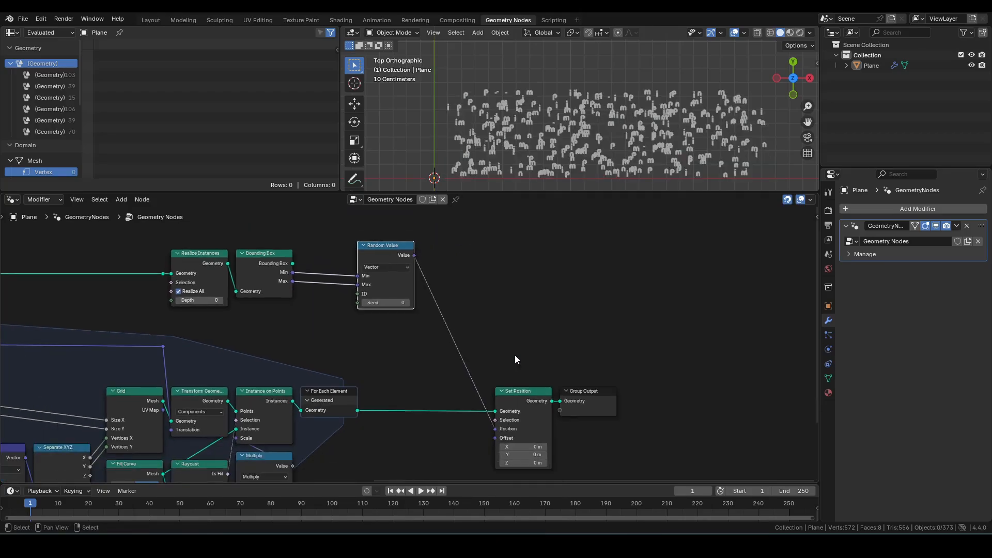
Step: Move Set Position and Group Output further right and pull the Random Value node closer to the bounding box
{"action": "left_click_drag", "start_coordinate": [461, 336], "coordinate": [615, 466]}
{"action": "key", "text": "g"}
{"action": "left_click", "coordinate": [626, 382]}
{"action": "scroll", "coordinate": [667, 132], "scroll_direction": "up", "scroll_amount": 2}
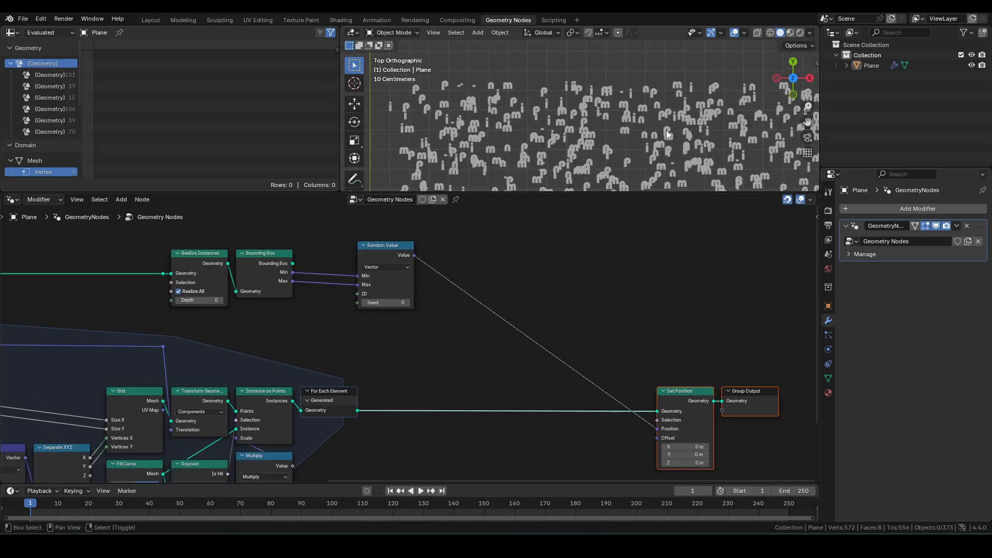
{"action": "middle_click_drag", "start_coordinate": [666, 132], "coordinate": [630, 106], "text": "shift"}
{"action": "scroll", "coordinate": [631, 106], "scroll_direction": "down", "scroll_amount": 1}
{"action": "left_click_drag", "start_coordinate": [385, 245], "coordinate": [328, 253]}
{"action": "middle_click_drag", "start_coordinate": [527, 305], "coordinate": [516, 303]}
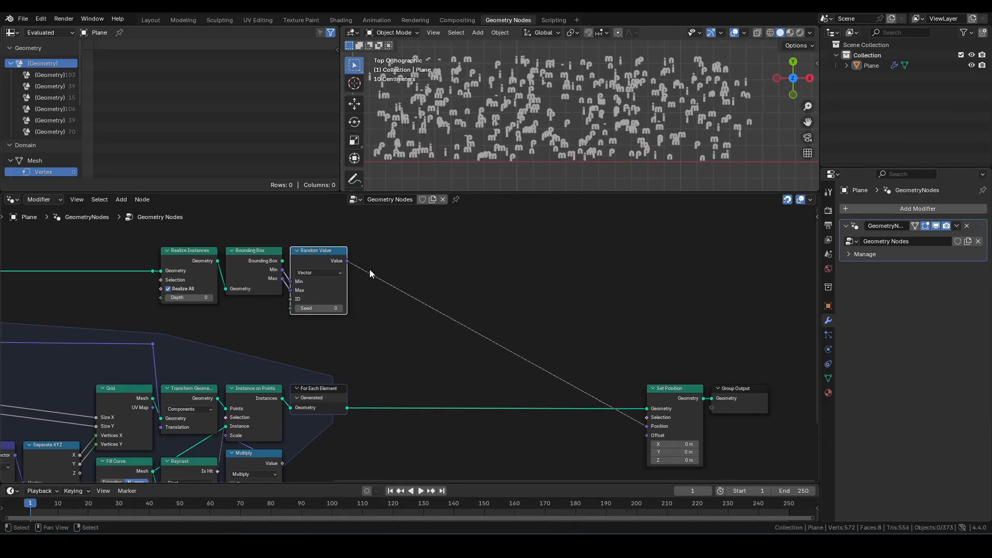
Step: Insert a Vector Mix node between the Random Value output and Set Position's Position input
{"action": "left_click_drag", "start_coordinate": [350, 266], "coordinate": [470, 257]}
{"action": "type", "text": "mix"}
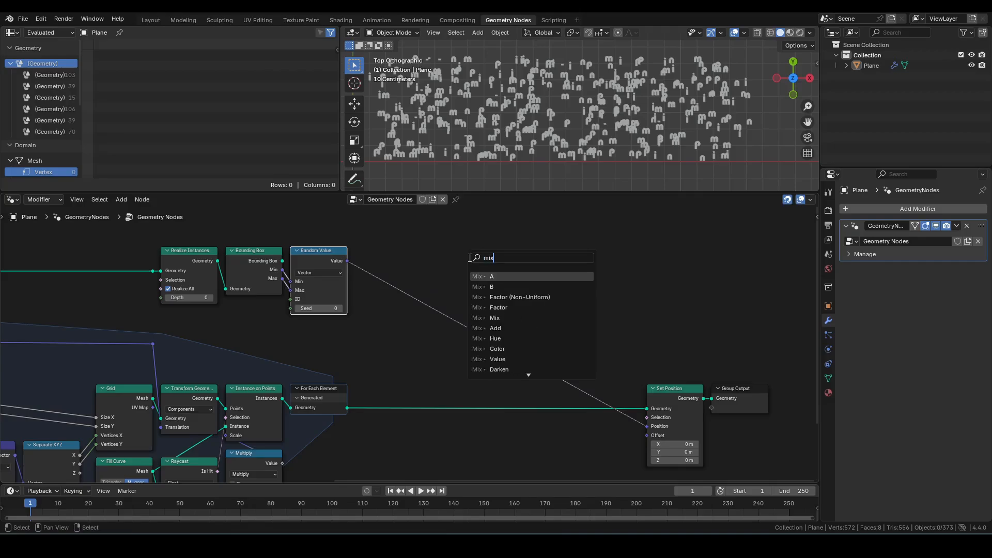
{"action": "key", "text": "Return"}
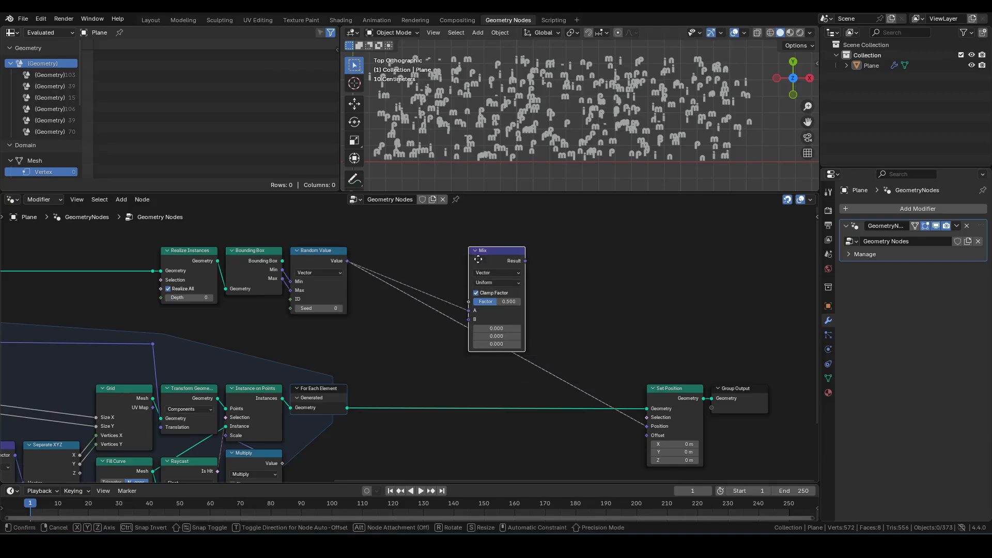
{"action": "left_click", "coordinate": [489, 264]}
Step: Add a Position input node feeding the Mix node's B input
{"action": "left_click_drag", "start_coordinate": [485, 327], "coordinate": [426, 358]}
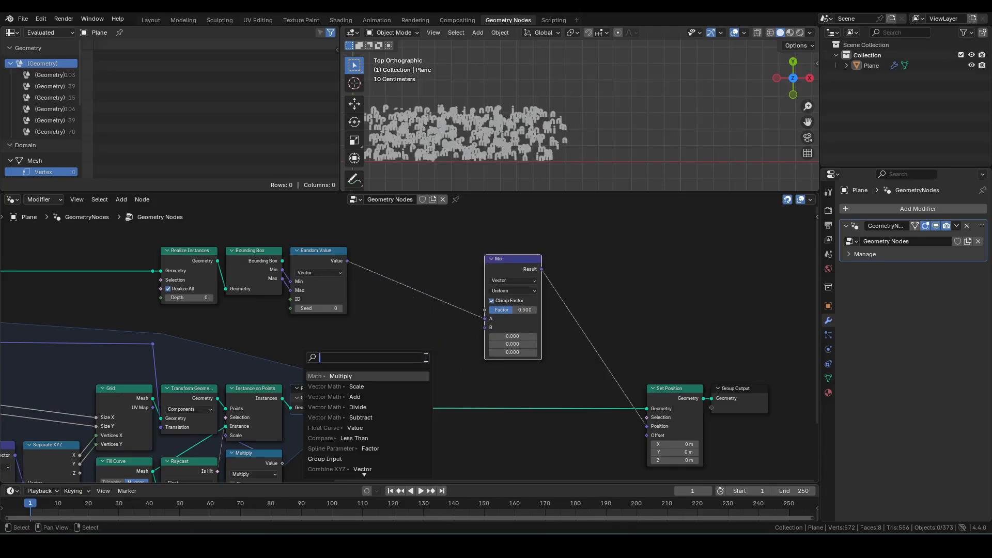
{"action": "type", "text": "pos"}
{"action": "key", "text": "Return"}
{"action": "left_click", "coordinate": [546, 357]}
Step: Move the Mix node beside Set Position and set its Factor to 1.000
{"action": "left_click_drag", "start_coordinate": [562, 382], "coordinate": [459, 264]}
{"action": "key", "text": "g"}
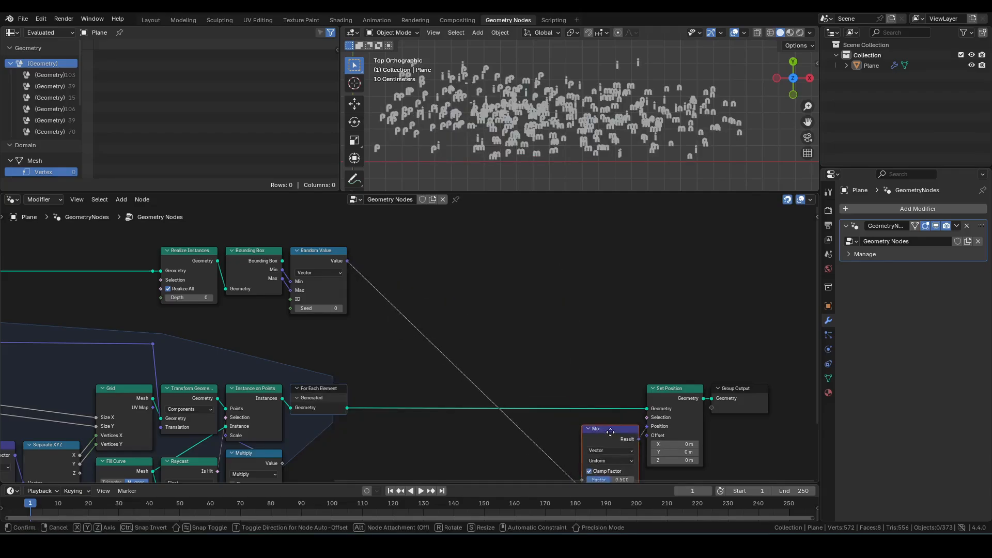
{"action": "left_click", "coordinate": [610, 424]}
{"action": "middle_click_drag", "start_coordinate": [610, 424], "coordinate": [633, 341]}
{"action": "middle_click_drag", "start_coordinate": [627, 159], "coordinate": [640, 160], "text": "shift"}
{"action": "left_click_drag", "start_coordinate": [641, 389], "coordinate": [667, 388]}
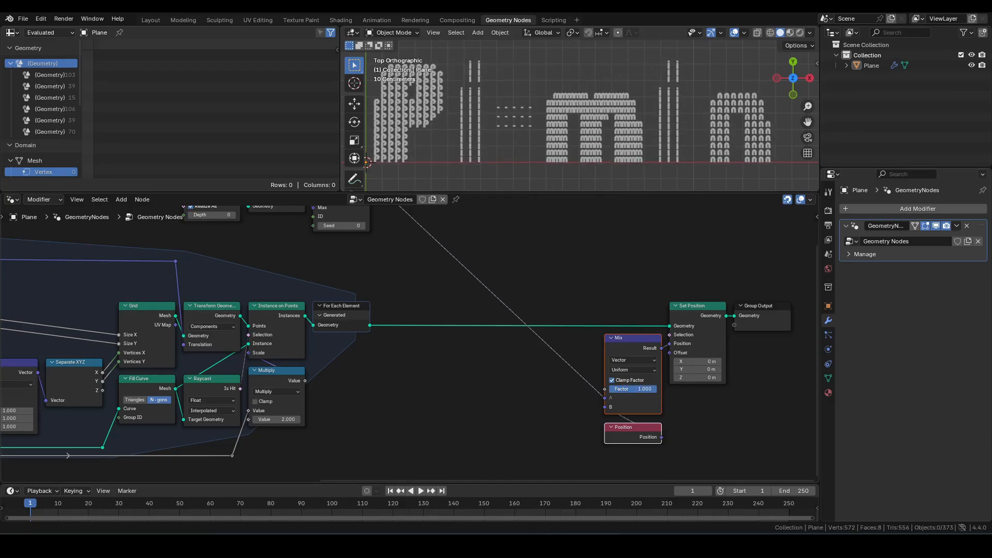
Step: Shift the Mix, Position, Set Position and Group Output nodes further right along X
{"action": "left_click", "coordinate": [620, 270]}
{"action": "middle_click_drag", "start_coordinate": [576, 276], "coordinate": [534, 274]}
{"action": "left_click_drag", "start_coordinate": [521, 260], "coordinate": [718, 440]}
{"action": "key", "text": "g"}
{"action": "key", "text": "x"}
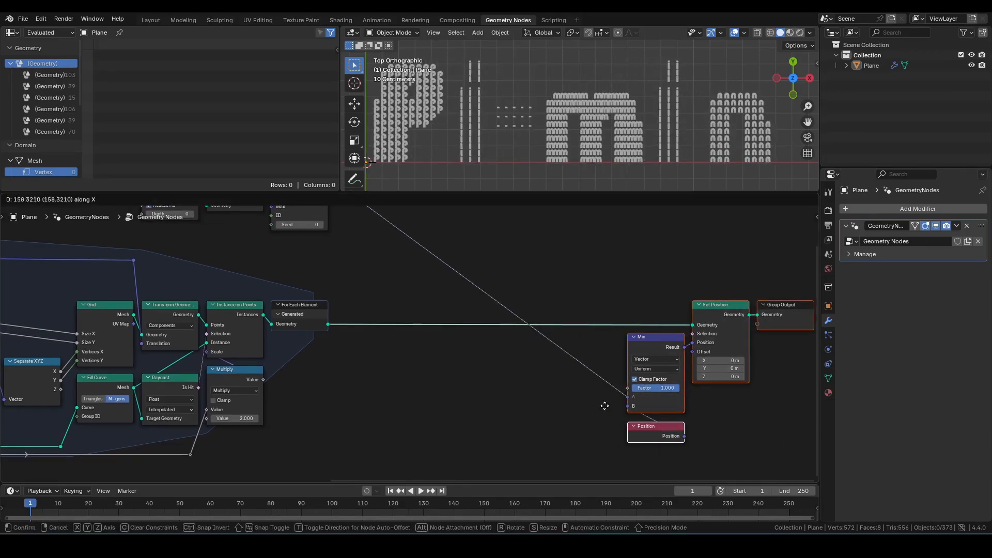
{"action": "left_click", "coordinate": [613, 403]}
{"action": "middle_click_drag", "start_coordinate": [546, 420], "coordinate": [573, 413]}
{"action": "left_click", "coordinate": [572, 413]}
Step: Add a Map Range node driving the Mix node's Factor
{"action": "left_click_drag", "start_coordinate": [670, 390], "coordinate": [365, 378]}
{"action": "type", "text": "mapra"}
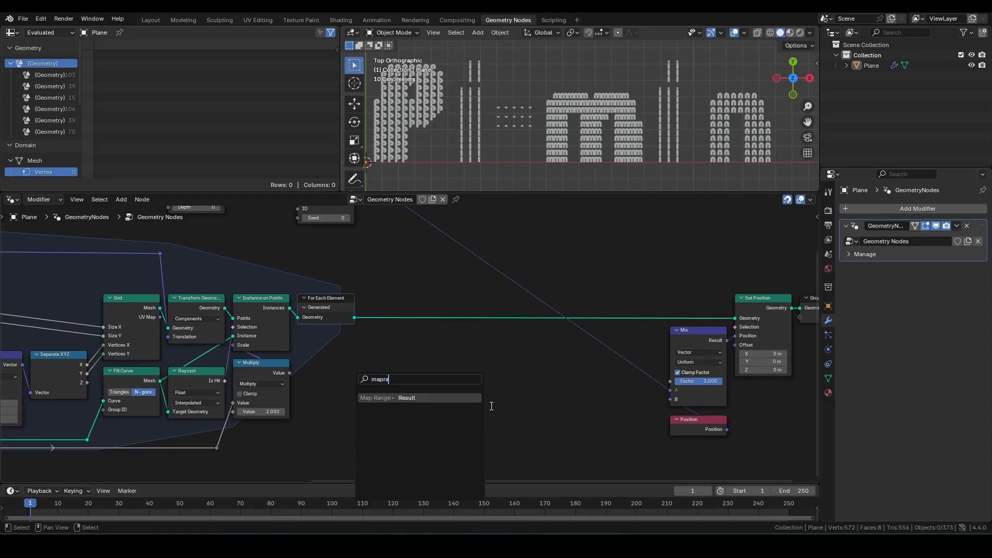
{"action": "key", "text": "Return"}
{"action": "left_click", "coordinate": [577, 378]}
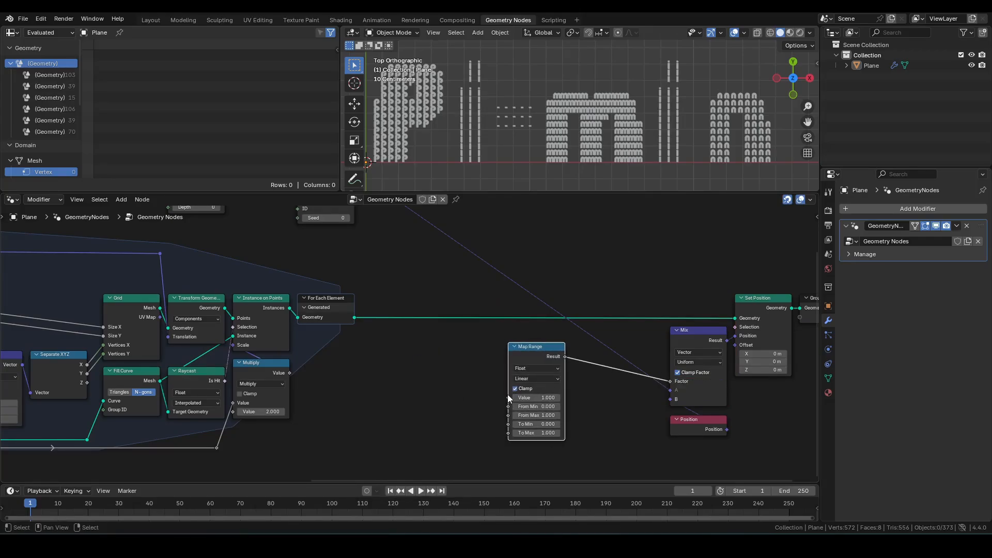
Step: Add a Scene Time node with its Seconds feeding the Map Range Value
{"action": "left_click_drag", "start_coordinate": [508, 397], "coordinate": [421, 361]}
{"action": "type", "text": "scene"}
{"action": "key", "text": "Return"}
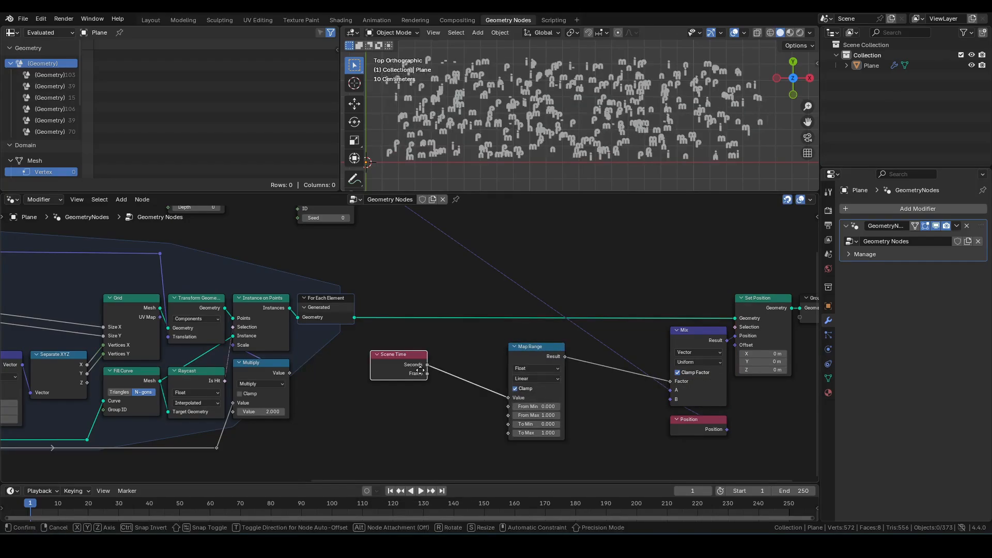
{"action": "left_click", "coordinate": [512, 365]}
Step: Set the Map Range From Min to 2 and From Max to 4
{"action": "scroll", "coordinate": [483, 408], "scroll_direction": "up", "scroll_amount": 3}
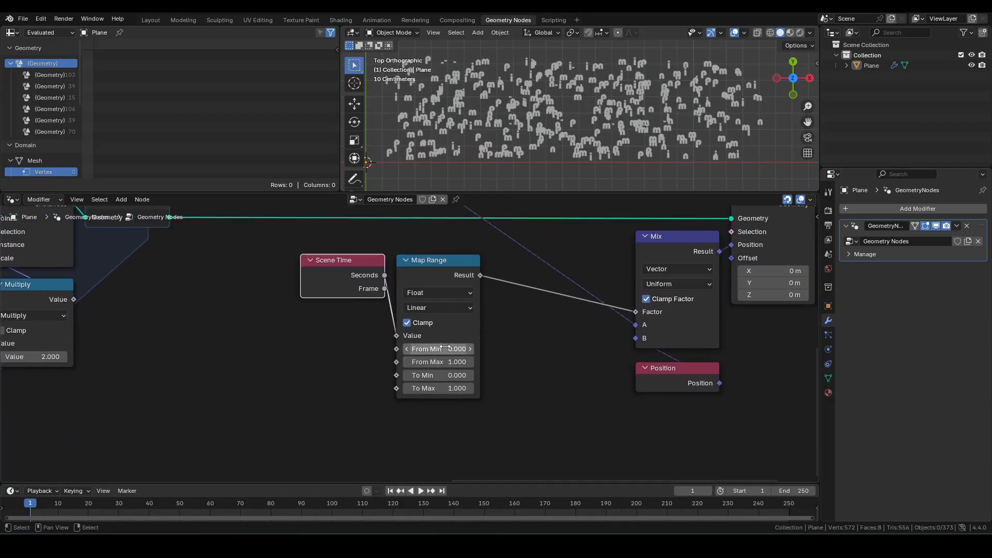
{"action": "left_click_drag", "start_coordinate": [446, 345], "coordinate": [446, 346]}
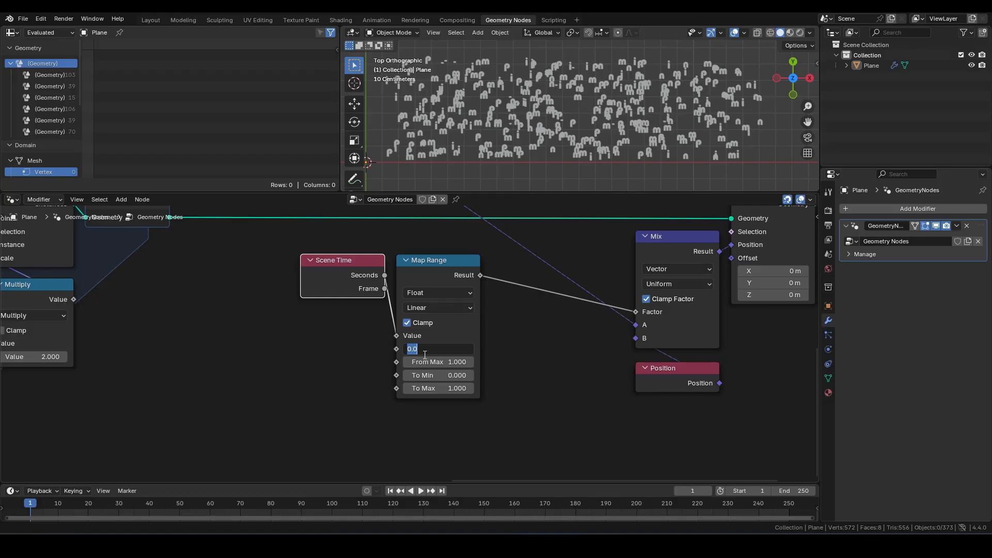
{"action": "type", "text": "2"}
{"action": "key", "text": "Tab"}
{"action": "key", "text": "Return"}
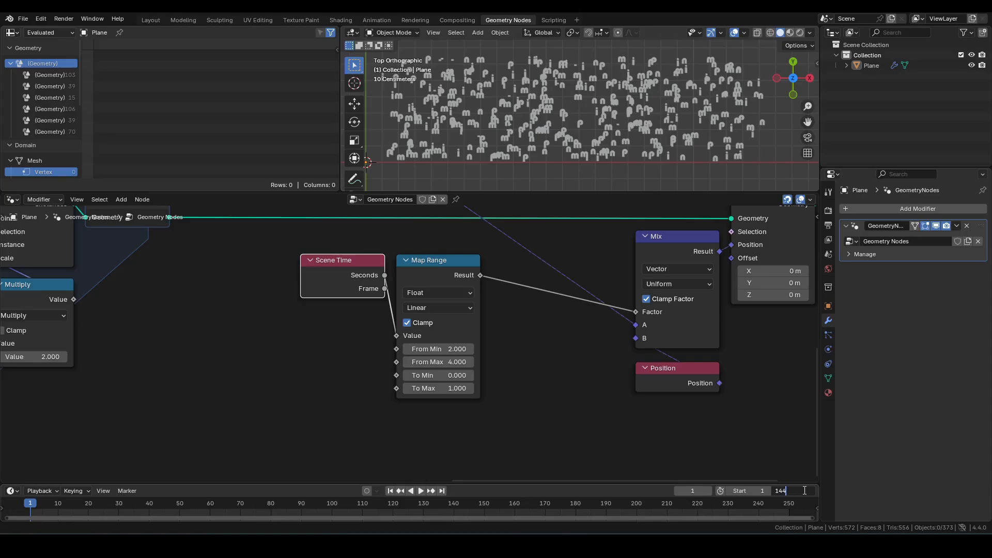
Step: Set the scene end frame to 144 and play the animation briefly to preview it
{"action": "key", "text": "Return"}
{"action": "scroll", "coordinate": [569, 387], "scroll_direction": "down", "scroll_amount": 2}
{"action": "middle_click_drag", "start_coordinate": [568, 374], "coordinate": [578, 390]}
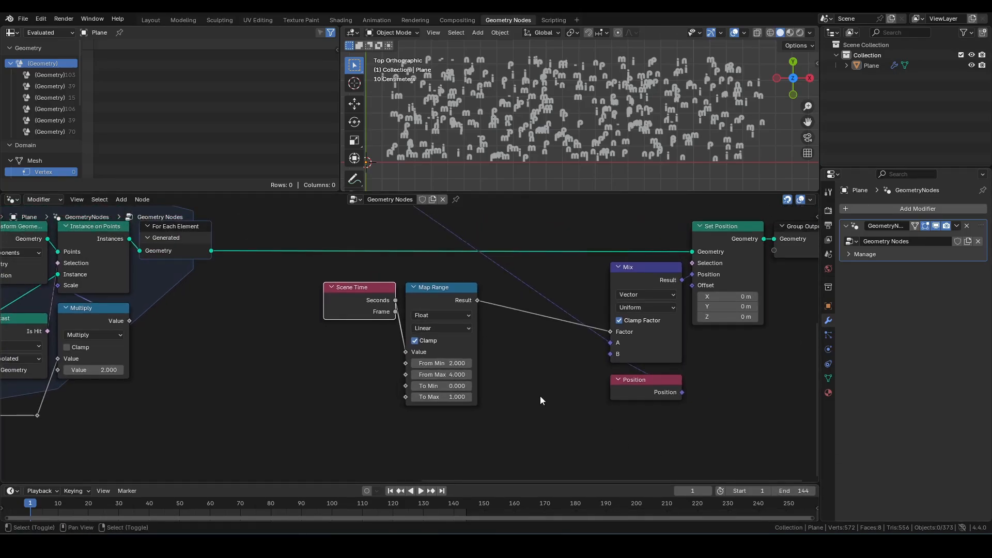
{"action": "key", "text": "space"}
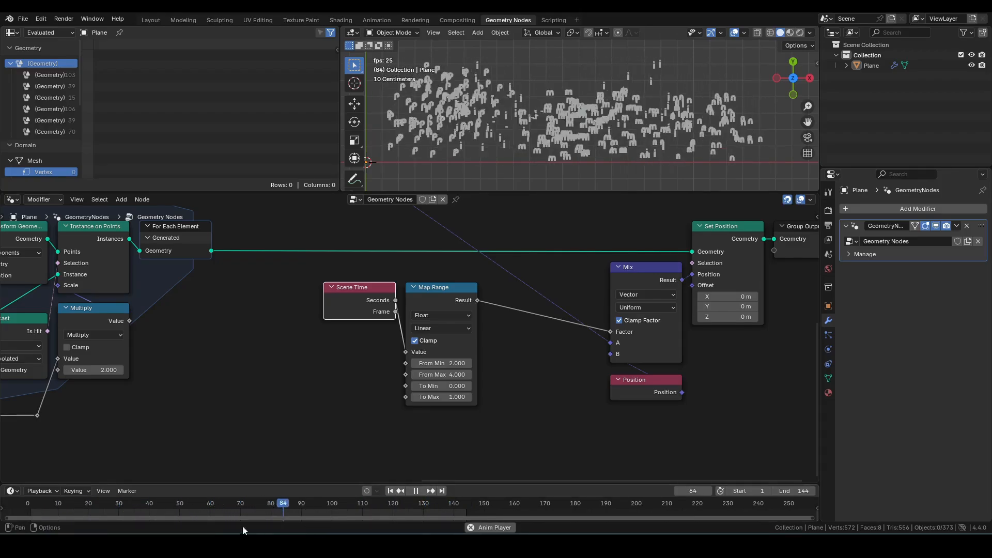
{"action": "key", "text": "space"}
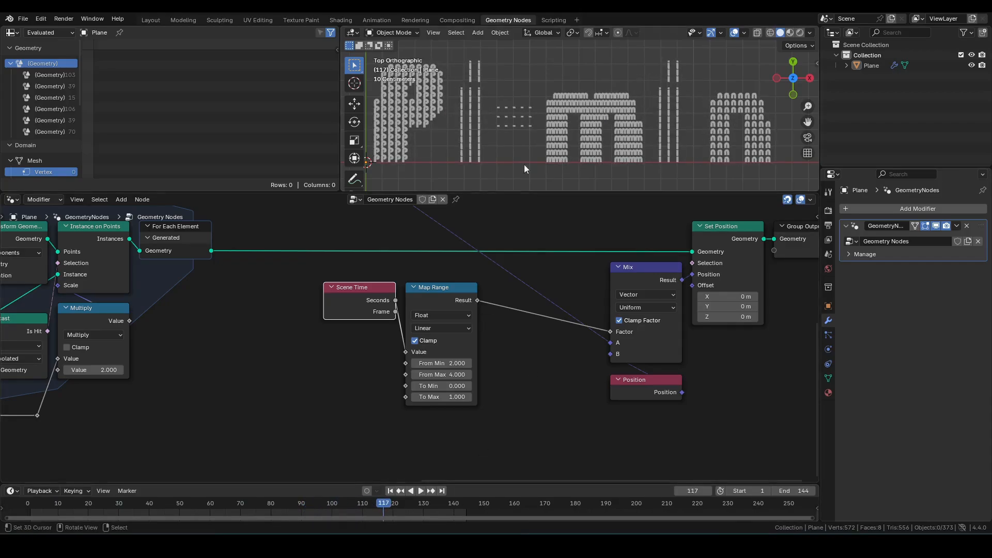
Step: Insert a Float Curve node between Map Range's Result and the Mix Factor
{"action": "scroll", "coordinate": [619, 102], "scroll_direction": "down", "scroll_amount": 2}
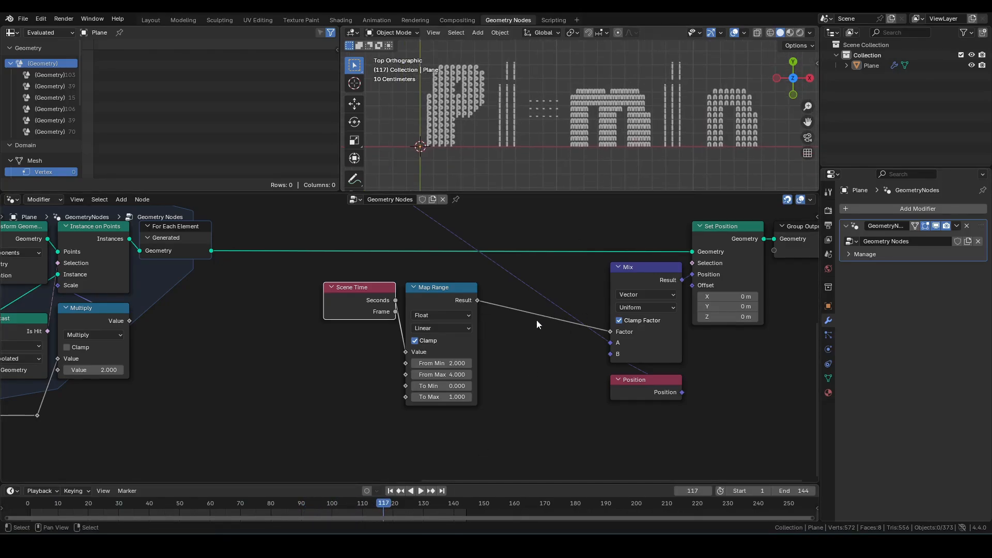
{"action": "scroll", "coordinate": [536, 321], "scroll_direction": "down", "scroll_amount": 3}
{"action": "middle_click_drag", "start_coordinate": [537, 334], "coordinate": [541, 392]}
{"action": "left_click_drag", "start_coordinate": [511, 454], "coordinate": [315, 364]}
{"action": "left_click", "coordinate": [479, 395]}
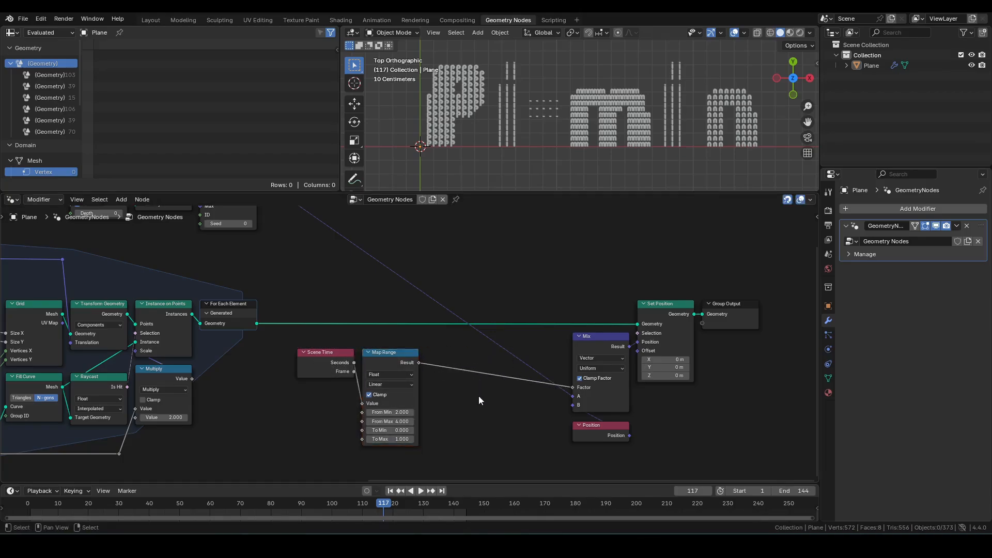
{"action": "left_click_drag", "start_coordinate": [419, 363], "coordinate": [432, 360]}
{"action": "type", "text": "fc"}
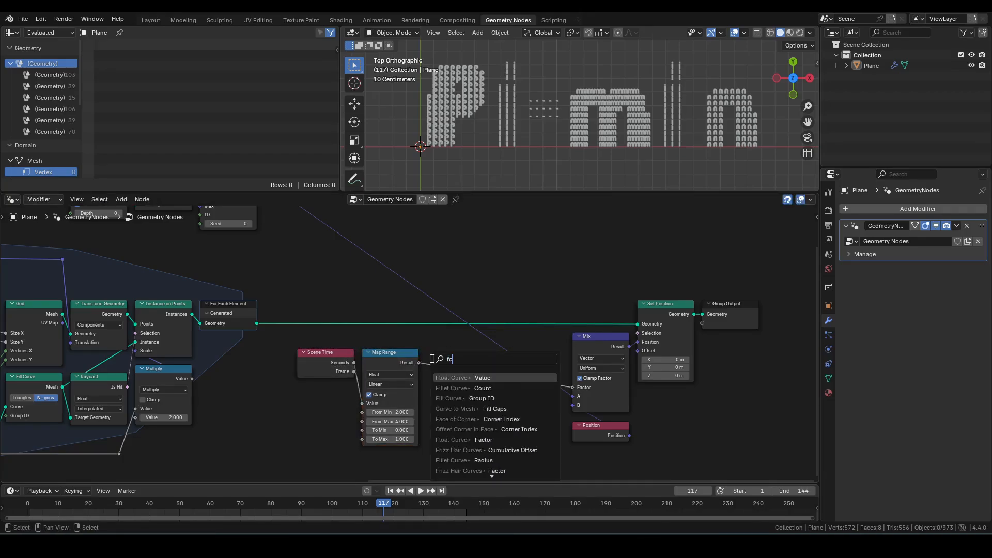
{"action": "key", "text": "Return"}
{"action": "scroll", "coordinate": [444, 351], "scroll_direction": "up", "scroll_amount": 2}
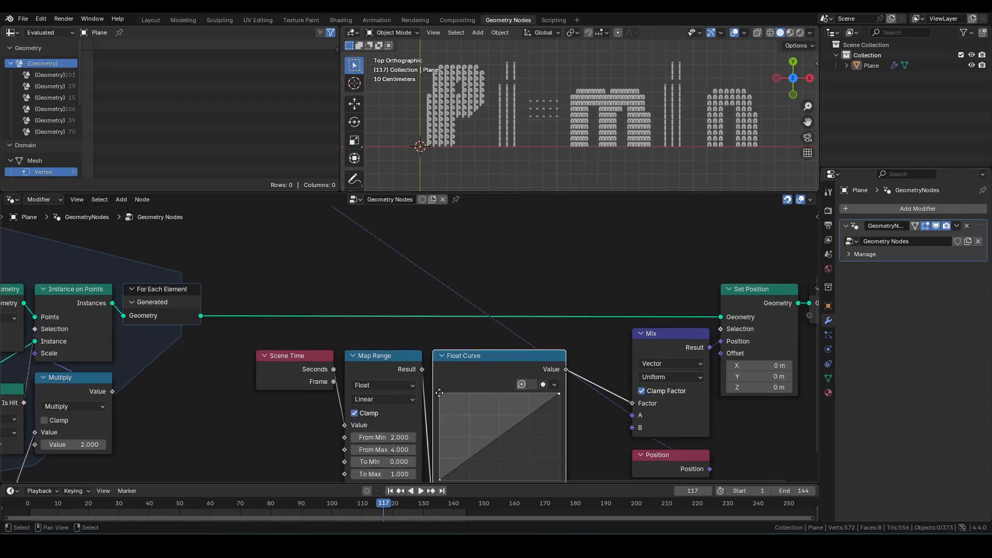
Step: Bend the Float Curve into an ease-out shape and tidy the surrounding node layout
{"action": "left_click_drag", "start_coordinate": [469, 353], "coordinate": [459, 317]}
{"action": "left_click_drag", "start_coordinate": [465, 445], "coordinate": [230, 258]}
{"action": "key", "text": "g"}
{"action": "left_click", "coordinate": [286, 237]}
{"action": "scroll", "coordinate": [269, 320], "scroll_direction": "down", "scroll_amount": 4}
{"action": "middle_click_drag", "start_coordinate": [240, 344], "coordinate": [277, 392]}
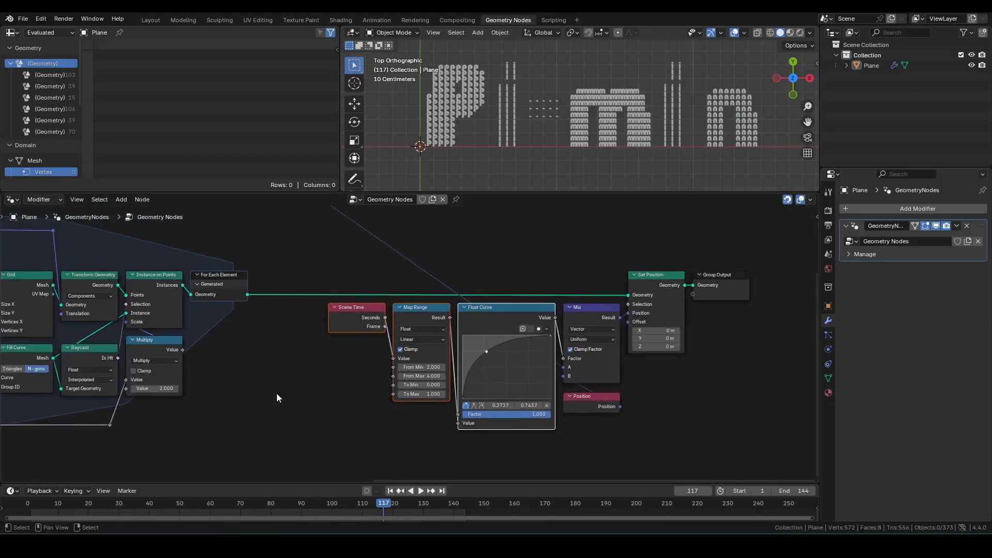
Step: Play the animation to review the eased motion of the instances
{"action": "key", "text": "space"}
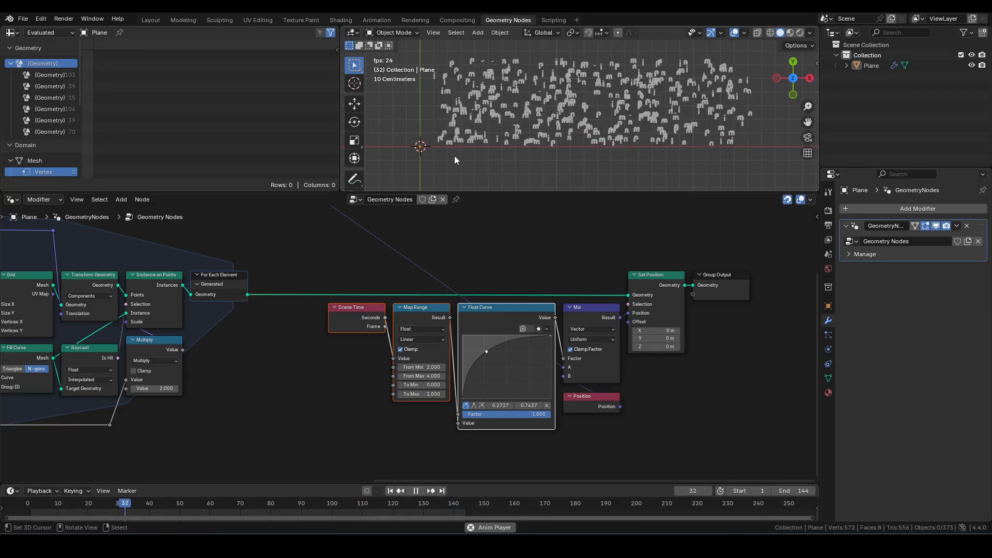
{"action": "scroll", "coordinate": [455, 154], "scroll_direction": "up", "scroll_amount": 1}
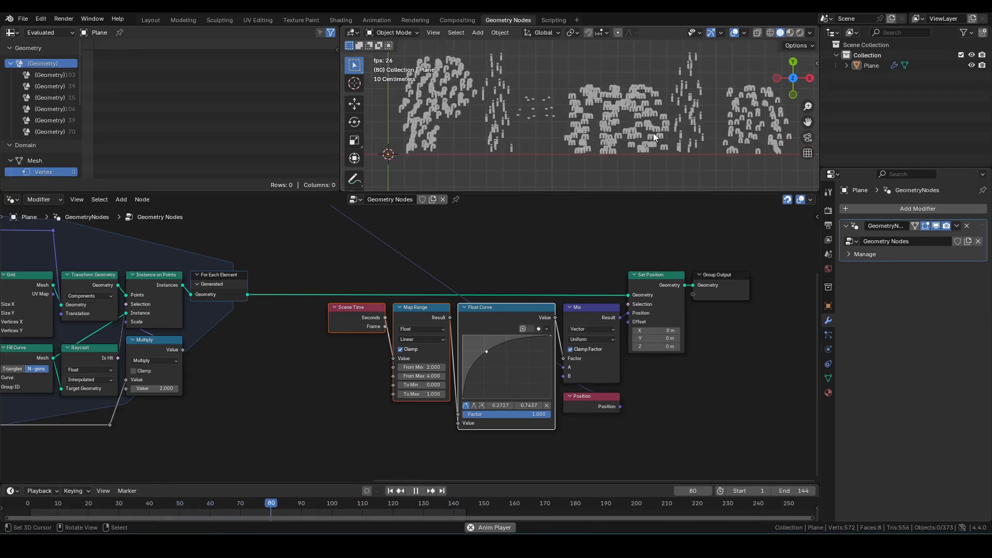
{"action": "key", "text": "space"}
{"action": "scroll", "coordinate": [492, 466], "scroll_direction": "down", "scroll_amount": 1}
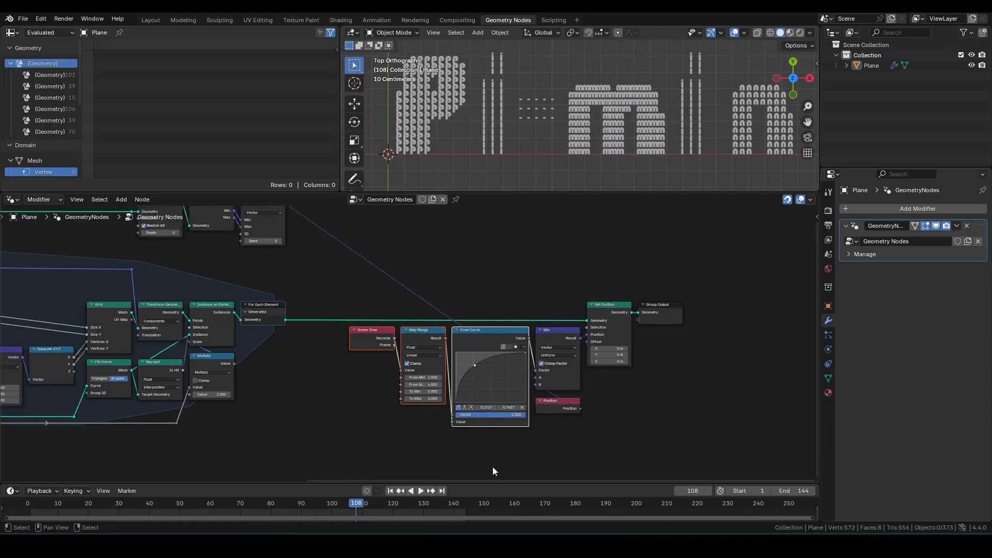
Step: Add a Noise Texture node below the Float Curve
{"action": "middle_click_drag", "start_coordinate": [492, 471], "coordinate": [419, 447]}
{"action": "left_click_drag", "start_coordinate": [306, 506], "coordinate": [343, 504]}
{"action": "scroll", "coordinate": [396, 437], "scroll_direction": "up", "scroll_amount": 1}
{"action": "left_click", "coordinate": [374, 447]}
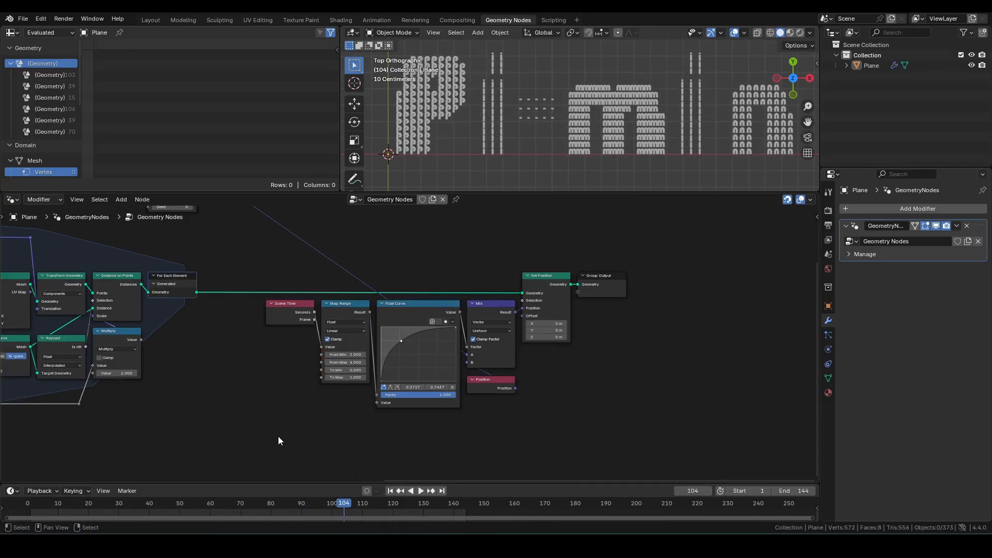
{"action": "middle_click_drag", "start_coordinate": [278, 436], "coordinate": [179, 408]}
{"action": "scroll", "coordinate": [165, 412], "scroll_direction": "up", "scroll_amount": 3}
{"action": "key", "text": "shift+a"}
{"action": "type", "text": "noise"}
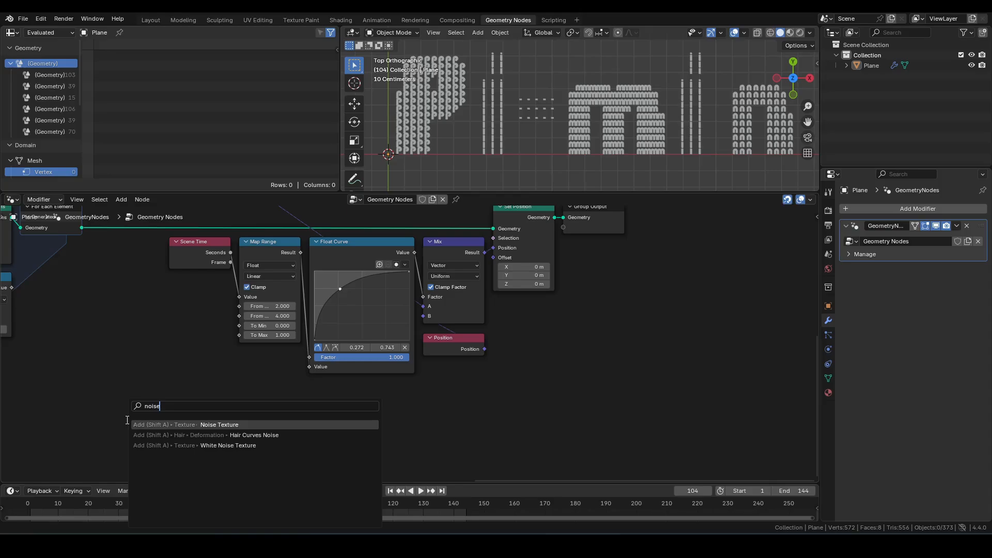
{"action": "key", "text": "Return"}
{"action": "left_click", "coordinate": [238, 390]}
Step: Feed the Noise Texture's Color into a Vector Math Subtract node subtracting 0.5 on every axis
{"action": "scroll", "coordinate": [325, 403], "scroll_direction": "up", "scroll_amount": 1}
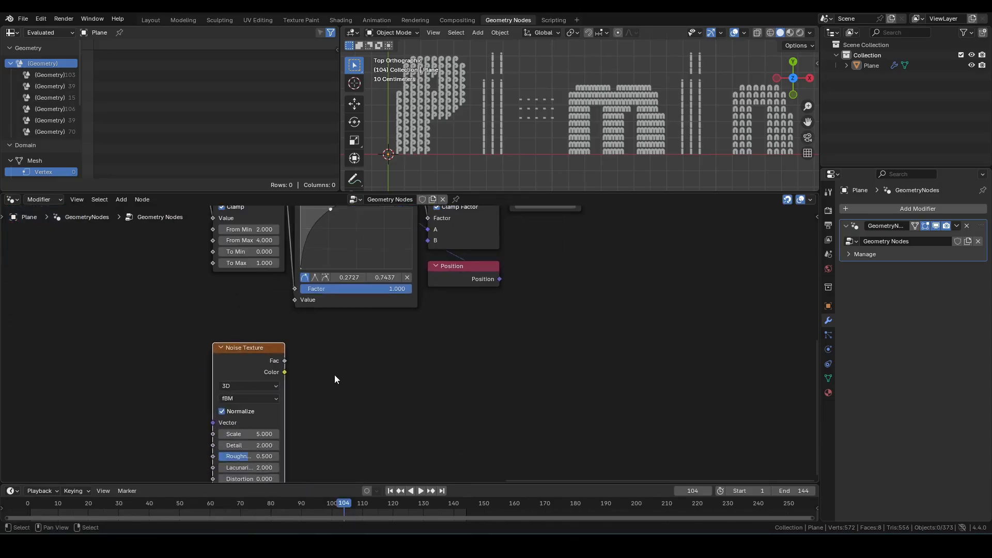
{"action": "left_click_drag", "start_coordinate": [285, 372], "coordinate": [337, 379]}
{"action": "type", "text": "vms"}
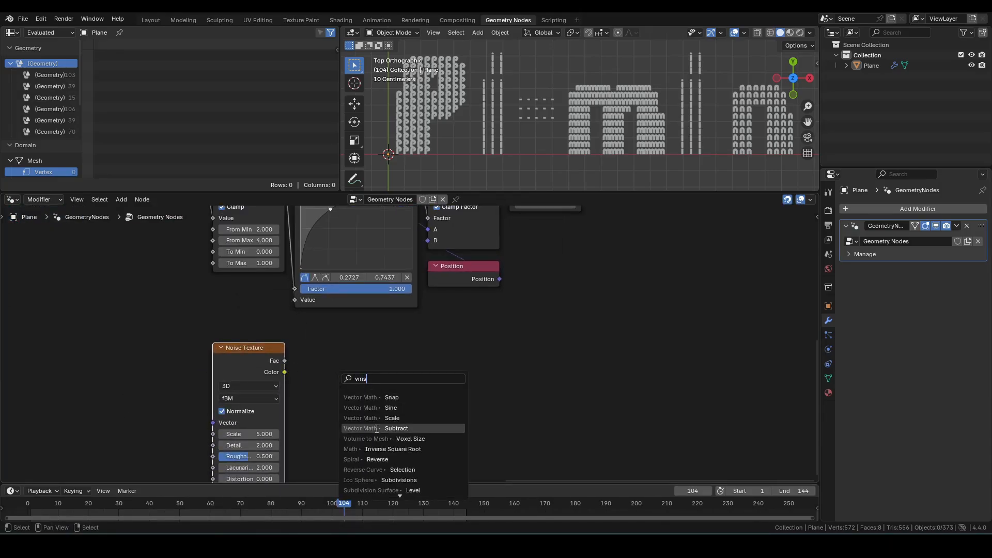
{"action": "left_click", "coordinate": [379, 428]}
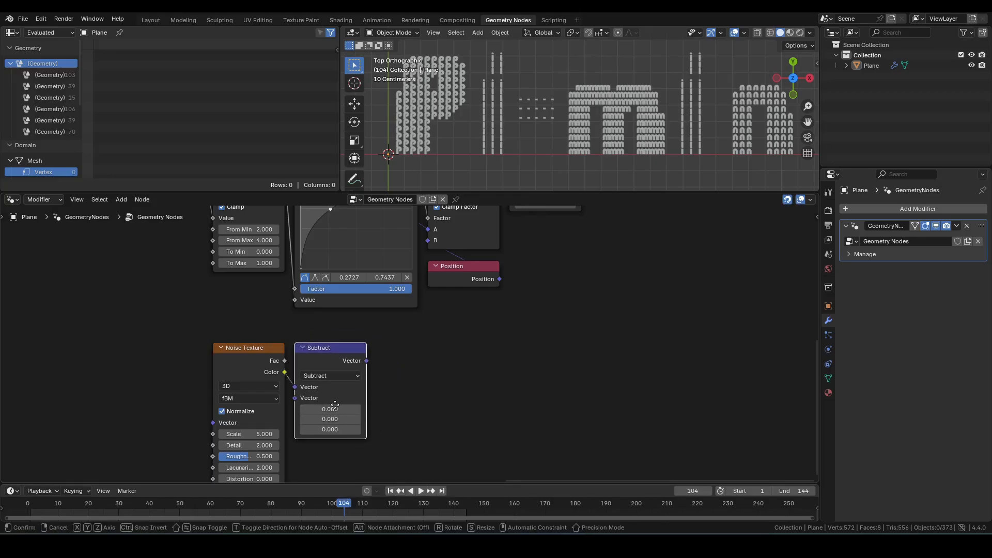
{"action": "left_click", "coordinate": [326, 397]}
{"action": "left_click", "coordinate": [326, 409]}
{"action": "type", "text": ".5"}
{"action": "key", "text": "Return"}
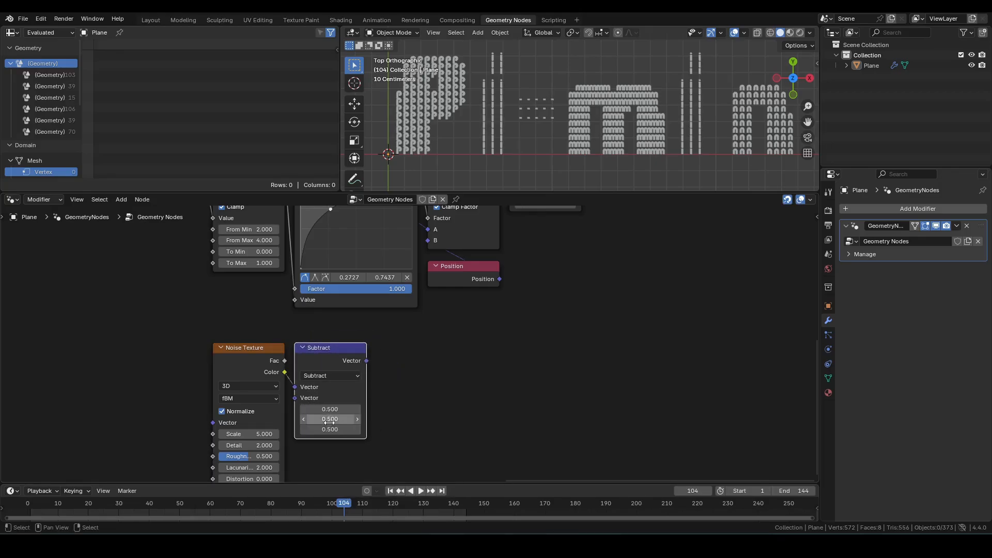
Step: Chain a Vector Math Multiply after the Subtract node and set its X and Y factors to 1
{"action": "left_click_drag", "start_coordinate": [366, 361], "coordinate": [405, 365]}
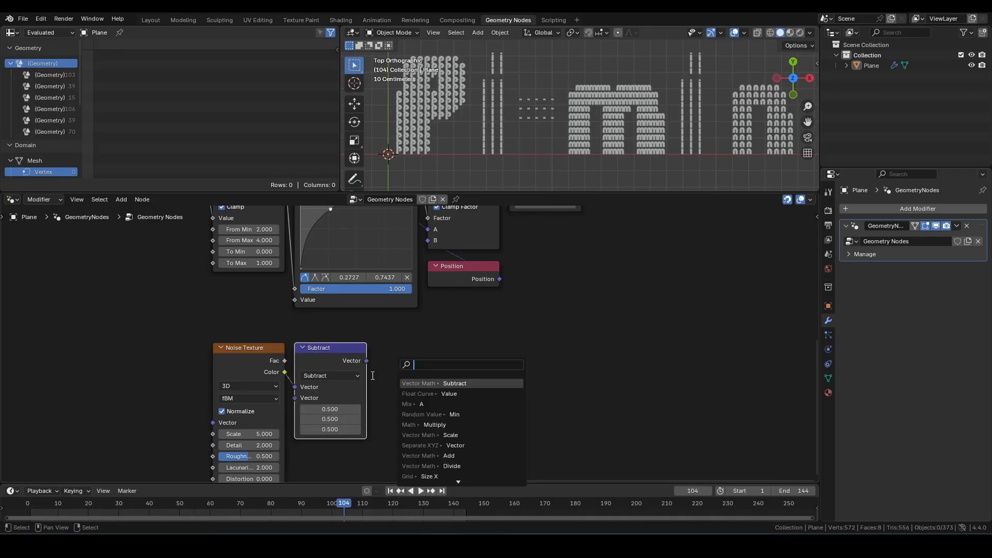
{"action": "type", "text": "mult"}
{"action": "key", "text": "Return"}
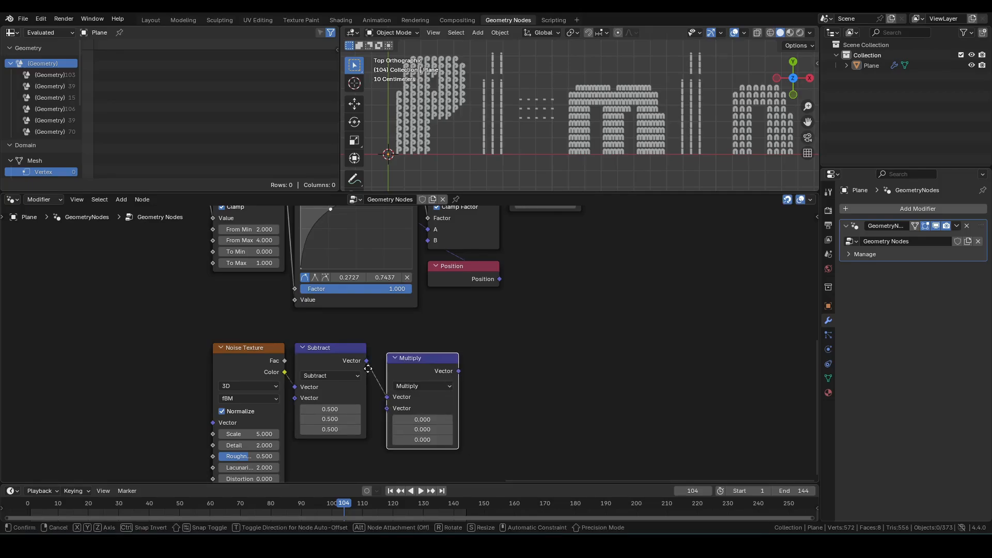
{"action": "left_click", "coordinate": [414, 409]}
{"action": "left_click_drag", "start_coordinate": [417, 408], "coordinate": [416, 419]}
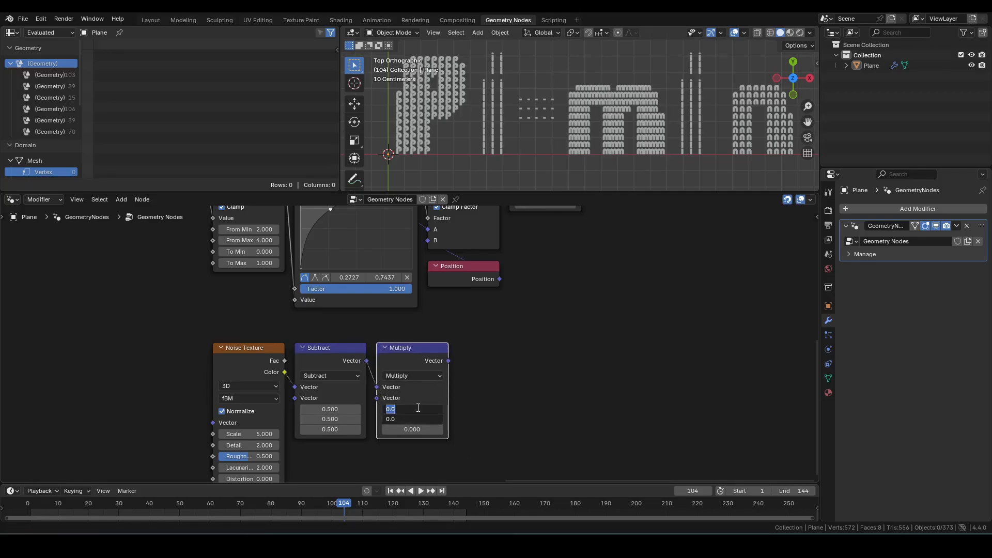
{"action": "type", "text": "1"}
{"action": "key", "text": "Return"}
Step: Add a Vector Math Scale node after the Multiply node and wire it into the setup
{"action": "scroll", "coordinate": [482, 361], "scroll_direction": "down", "scroll_amount": 1}
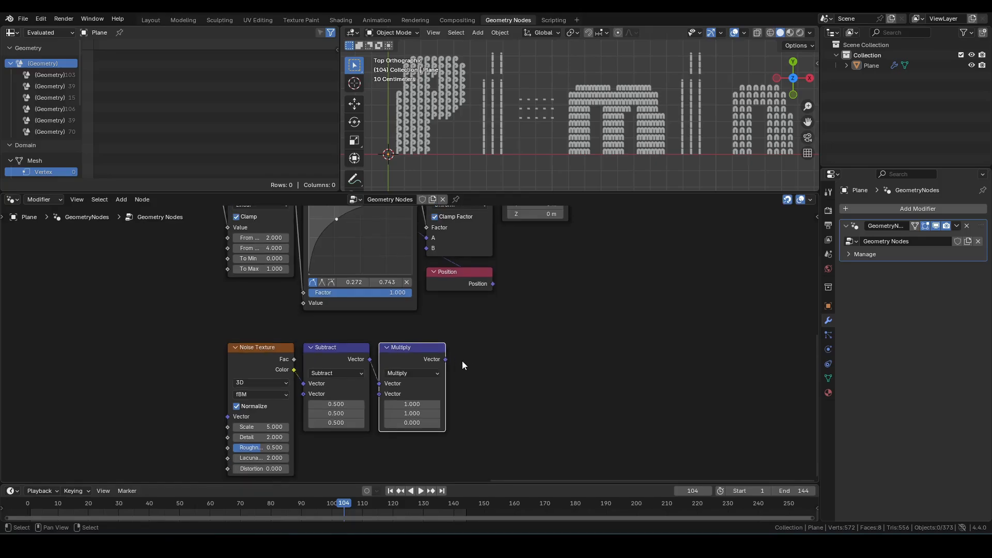
{"action": "left_click_drag", "start_coordinate": [445, 359], "coordinate": [489, 365]}
{"action": "type", "text": "scal"}
{"action": "key", "text": "Return"}
{"action": "left_click", "coordinate": [490, 365]}
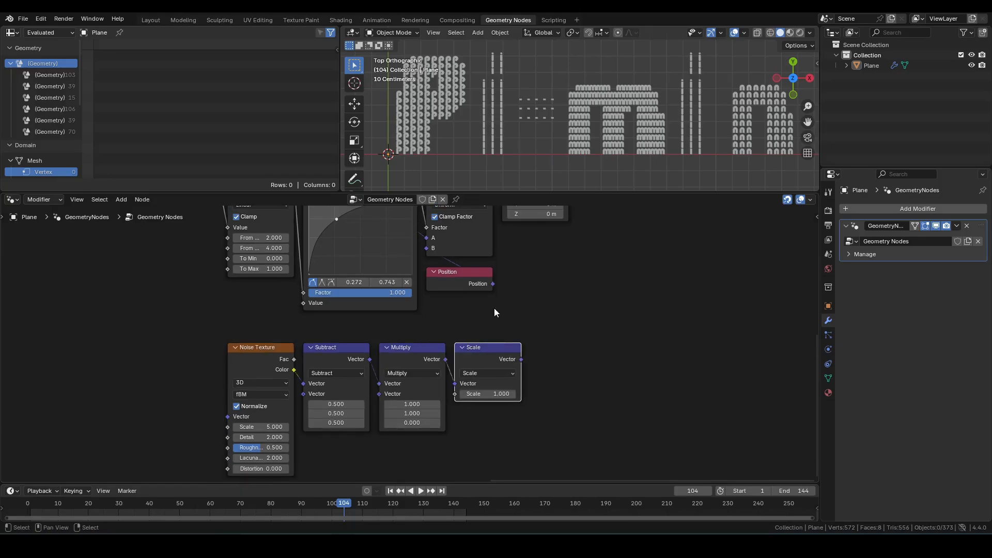
{"action": "middle_click_drag", "start_coordinate": [494, 308], "coordinate": [497, 349]}
{"action": "scroll", "coordinate": [497, 349], "scroll_direction": "down", "scroll_amount": 3}
{"action": "left_click_drag", "start_coordinate": [255, 424], "coordinate": [484, 250]}
{"action": "left_click", "coordinate": [455, 359]}
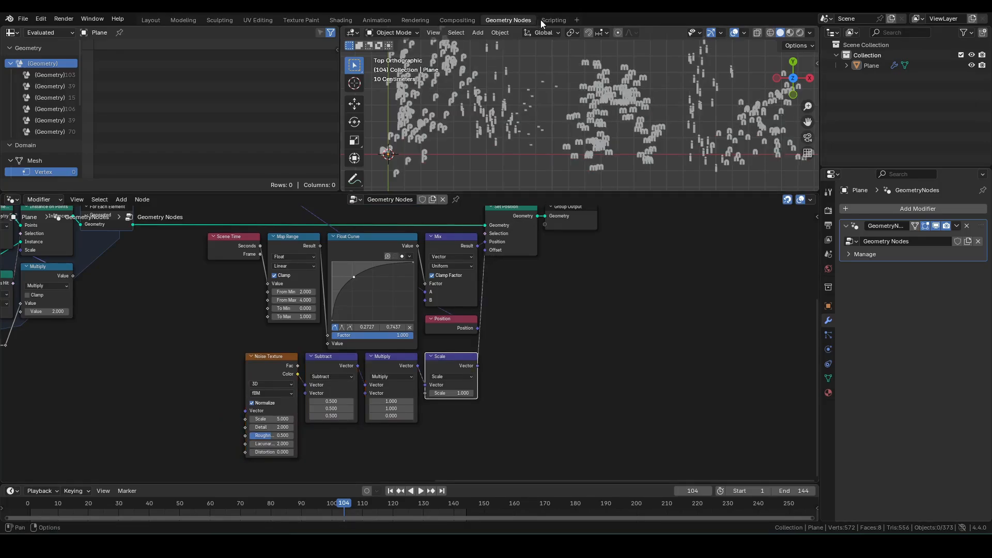
Step: Add a Float Curve node fed by the Map Range result, placed below the vector math chain
{"action": "scroll", "coordinate": [593, 91], "scroll_direction": "down", "scroll_amount": 1}
{"action": "middle_click_drag", "start_coordinate": [593, 91], "coordinate": [582, 115], "text": "shift"}
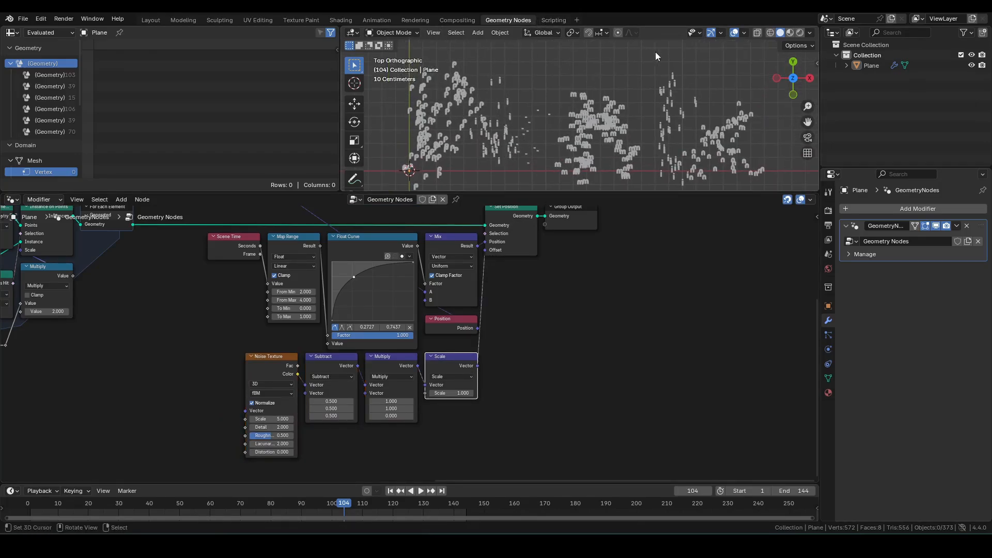
{"action": "middle_click_drag", "start_coordinate": [522, 370], "coordinate": [570, 352]}
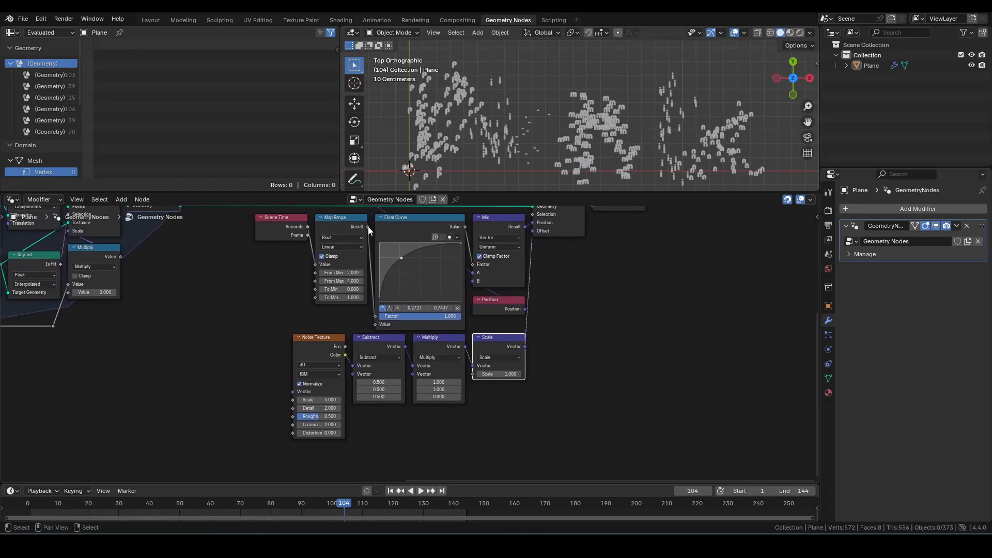
{"action": "left_click_drag", "start_coordinate": [367, 226], "coordinate": [384, 453]}
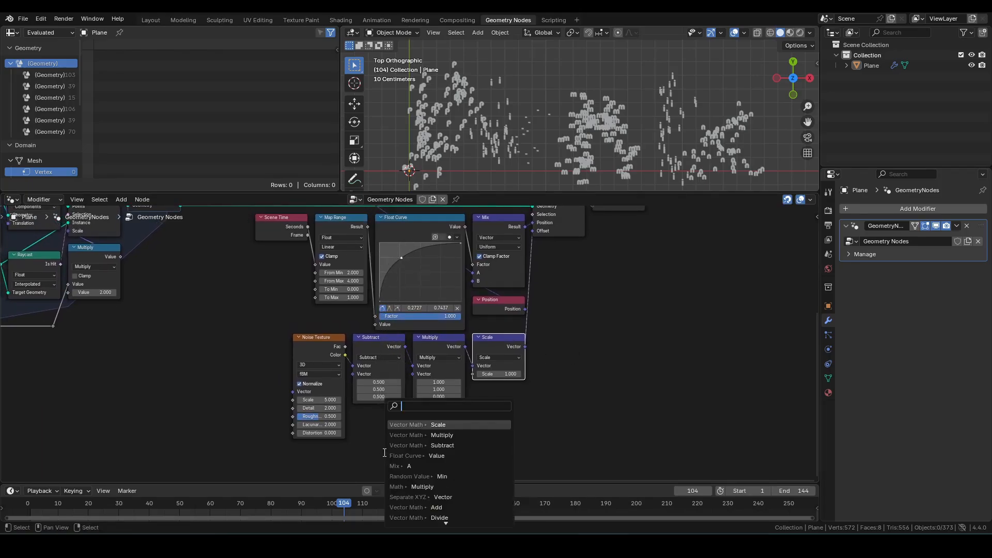
{"action": "type", "text": "fc"}
{"action": "left_click", "coordinate": [434, 425]}
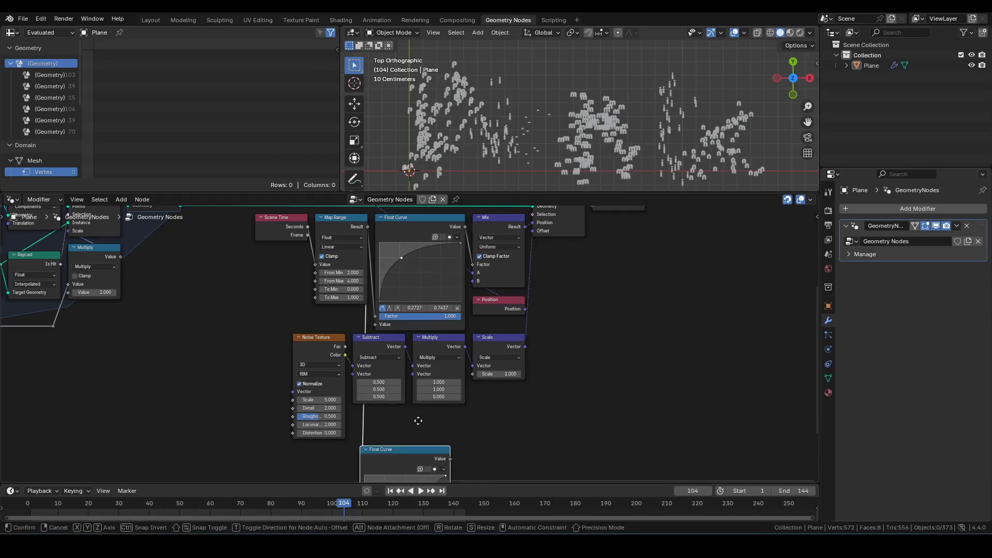
{"action": "left_click", "coordinate": [430, 388]}
{"action": "middle_click_drag", "start_coordinate": [492, 418], "coordinate": [518, 307]}
{"action": "scroll", "coordinate": [515, 325], "scroll_direction": "up", "scroll_amount": 2}
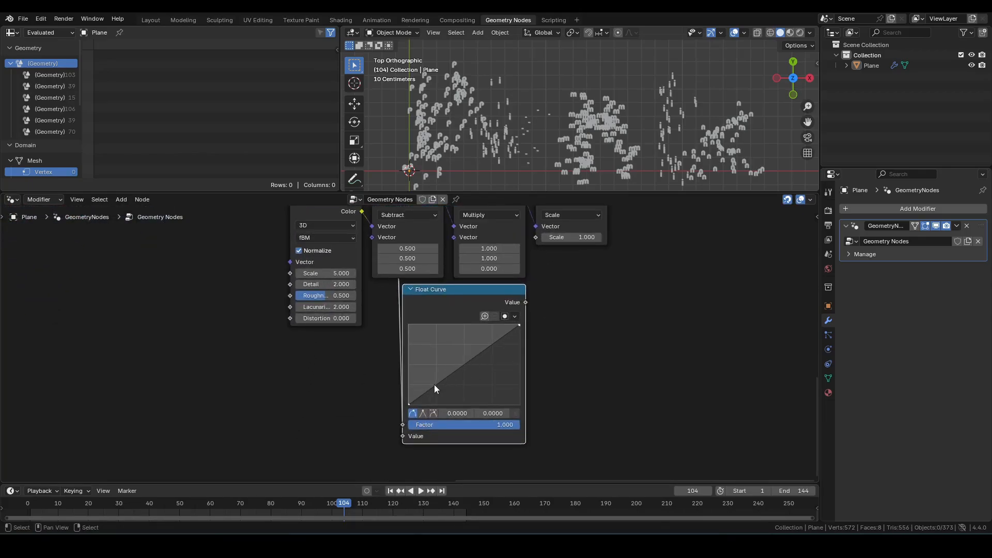
Step: Shape the new Float Curve into an early peak that falls off, and connect its Value to the Scale node's Scale input
{"action": "left_click_drag", "start_coordinate": [434, 384], "coordinate": [435, 324]}
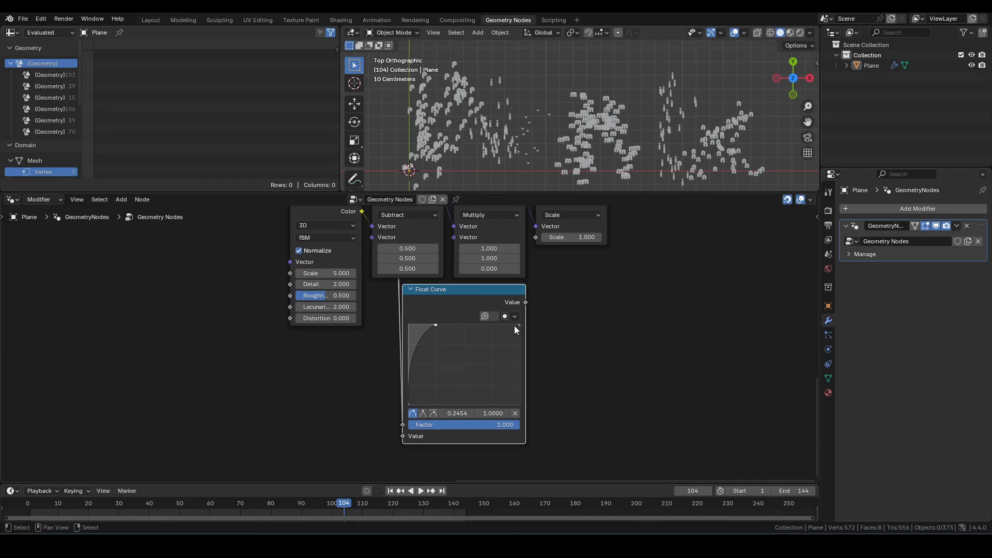
{"action": "left_click_drag", "start_coordinate": [518, 325], "coordinate": [481, 384]}
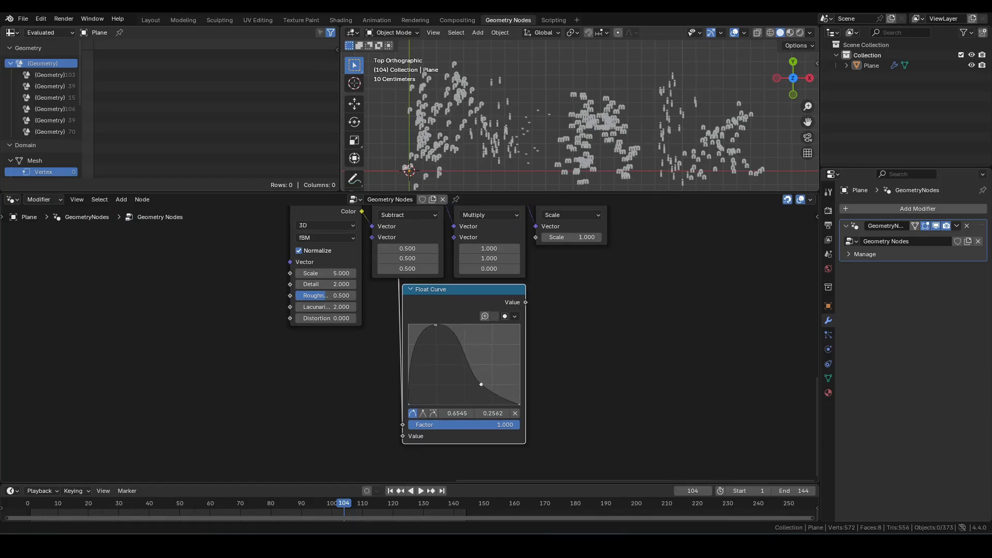
{"action": "middle_click_drag", "start_coordinate": [613, 331], "coordinate": [567, 383]}
{"action": "scroll", "coordinate": [567, 383], "scroll_direction": "down", "scroll_amount": 1}
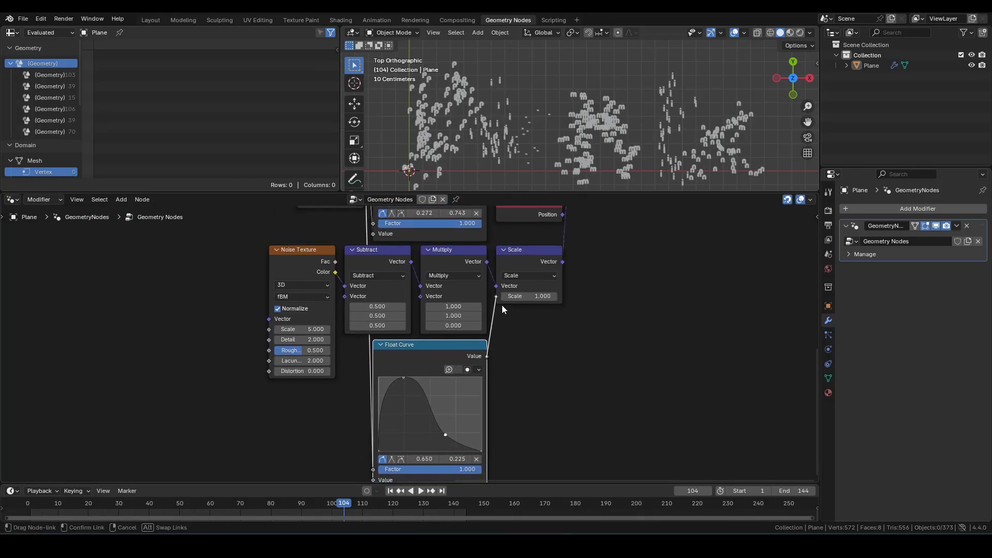
{"action": "left_click_drag", "start_coordinate": [502, 306], "coordinate": [502, 307]}
Step: Play the animation from the start to review the noisy motion, then stop it
{"action": "key", "text": "shift+Left"}
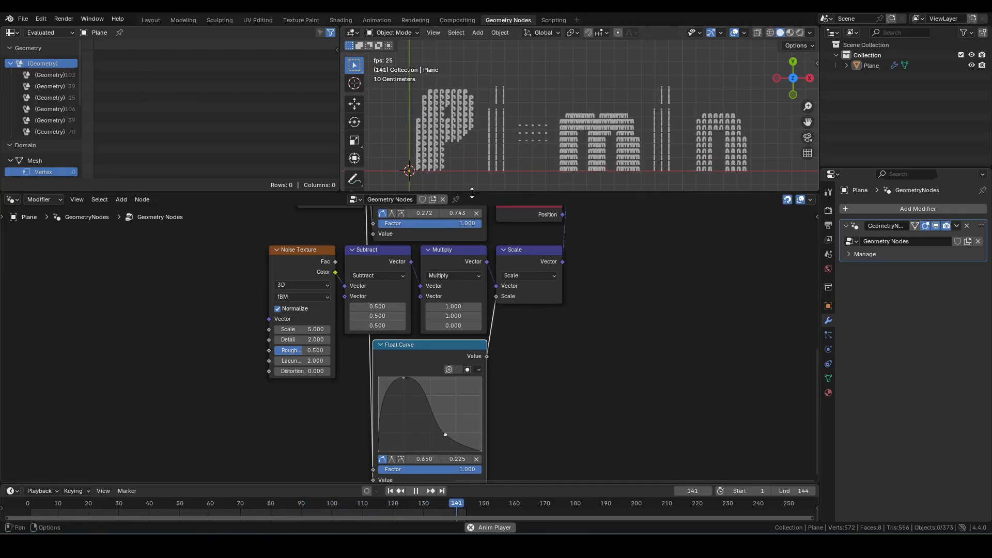
{"action": "scroll", "coordinate": [461, 164], "scroll_direction": "up", "scroll_amount": 1}
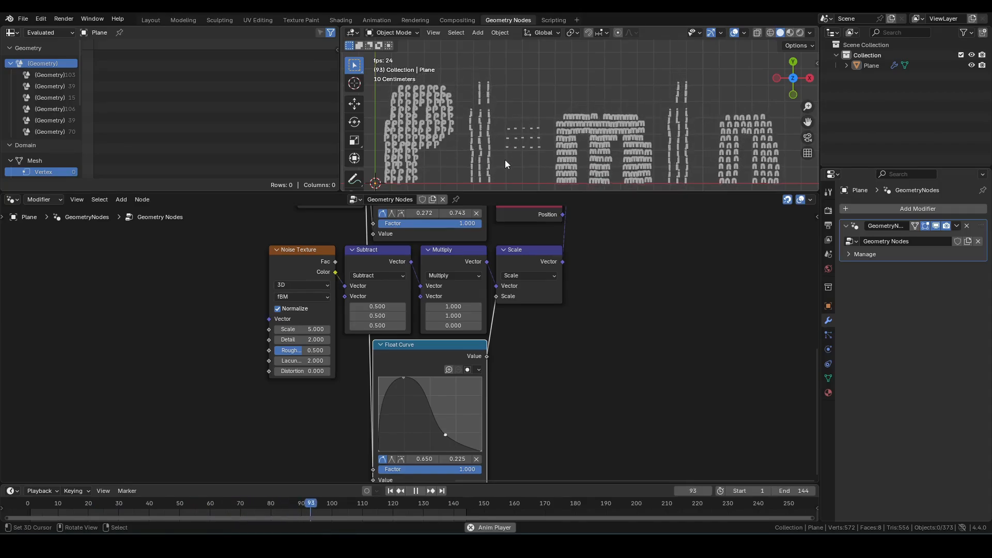
{"action": "key", "text": "space"}
{"action": "scroll", "coordinate": [645, 429], "scroll_direction": "down", "scroll_amount": 2}
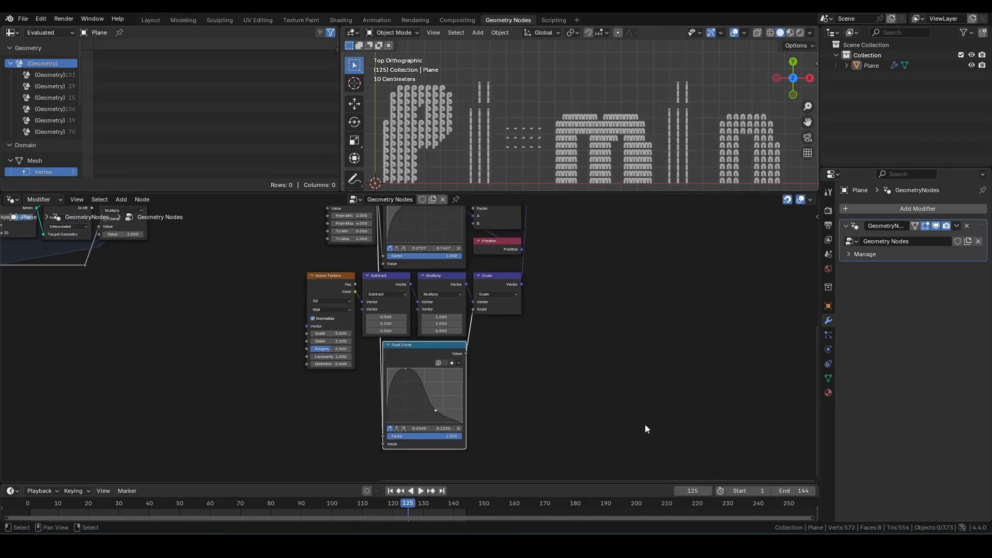
Step: Move the Group Output node far to the right to make room for more nodes
{"action": "middle_click_drag", "start_coordinate": [651, 384], "coordinate": [569, 468]}
{"action": "middle_click_drag", "start_coordinate": [591, 397], "coordinate": [547, 448]}
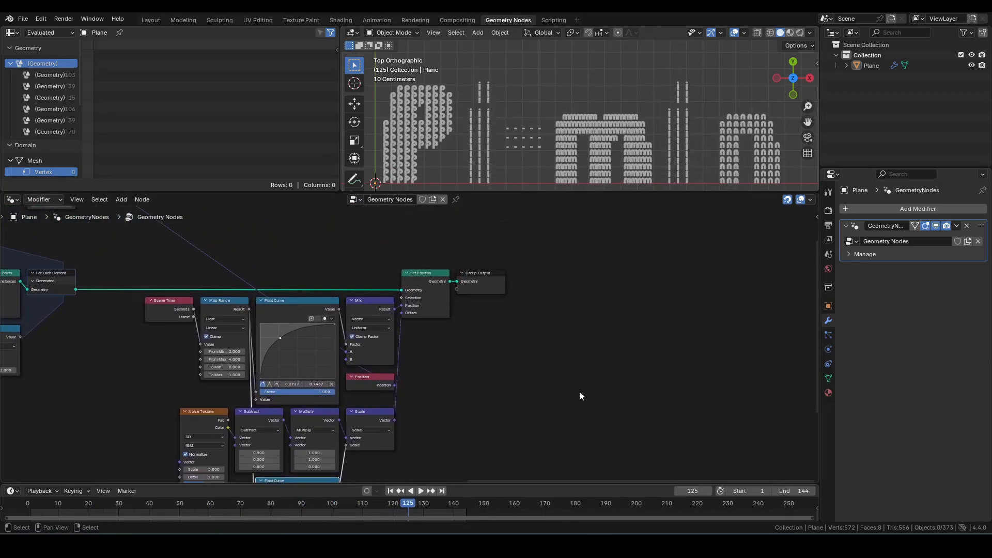
{"action": "middle_click_drag", "start_coordinate": [651, 299], "coordinate": [538, 298]}
{"action": "left_click_drag", "start_coordinate": [495, 349], "coordinate": [361, 252]}
{"action": "key", "text": "g"}
{"action": "key", "text": "x"}
{"action": "left_click", "coordinate": [762, 240]}
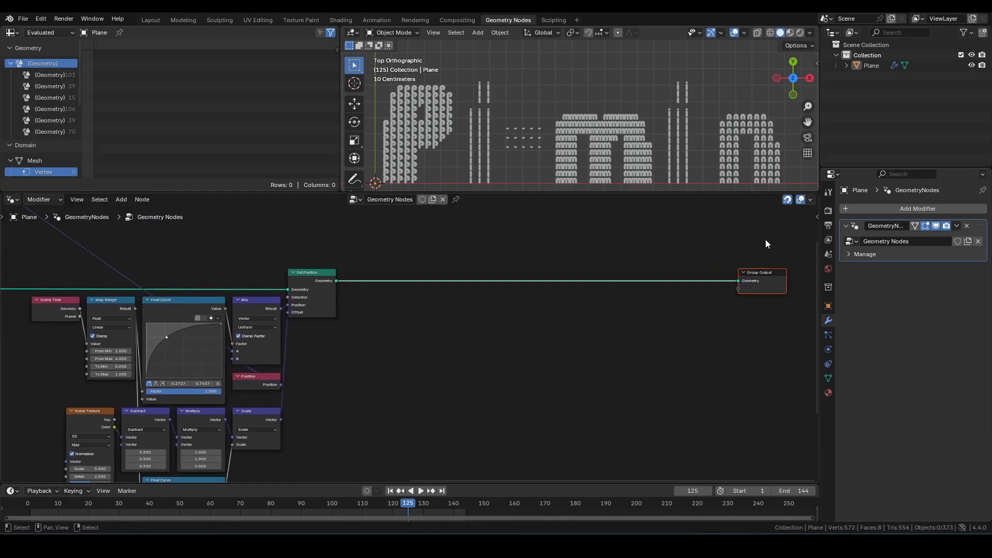
Step: Insert a Translate Instances node on the link between Set Position and Group Output
{"action": "middle_click_drag", "start_coordinate": [650, 341], "coordinate": [572, 363]}
{"action": "left_click", "coordinate": [574, 361]}
{"action": "key", "text": "F3"}
{"action": "type", "text": "trans"}
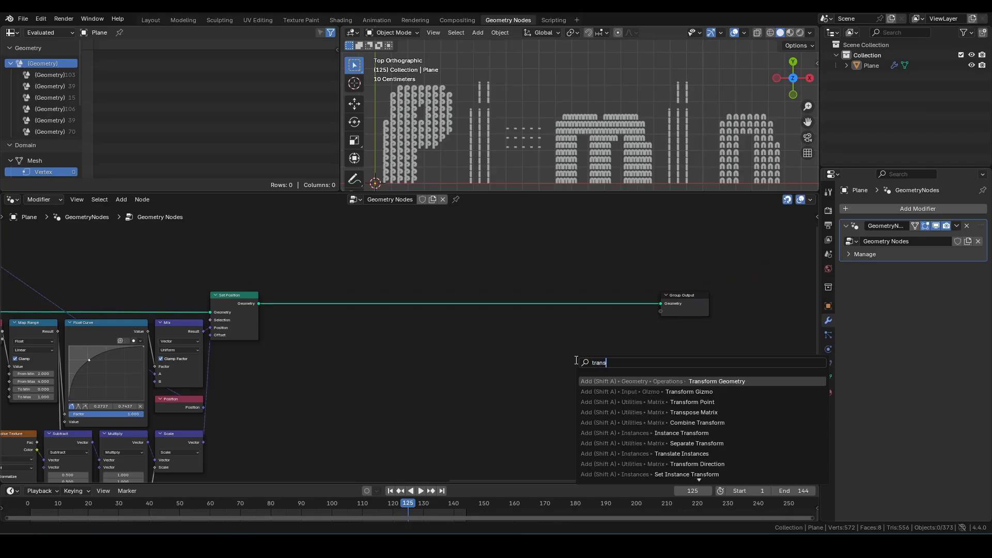
{"action": "key", "text": "Return"}
{"action": "left_click", "coordinate": [605, 292]}
{"action": "scroll", "coordinate": [529, 379], "scroll_direction": "up", "scroll_amount": 2}
Step: Add a Noise Texture node, switch it to 4D and set its Scale to 200
{"action": "key", "text": "F3"}
{"action": "type", "text": "noise"}
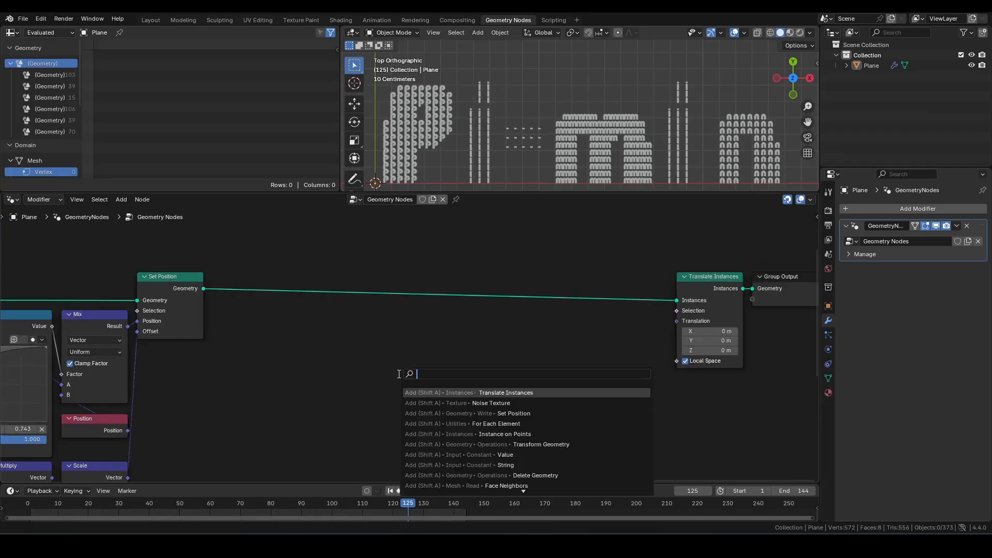
{"action": "key", "text": "Return"}
{"action": "left_click", "coordinate": [357, 324]}
{"action": "scroll", "coordinate": [426, 342], "scroll_direction": "up", "scroll_amount": 3}
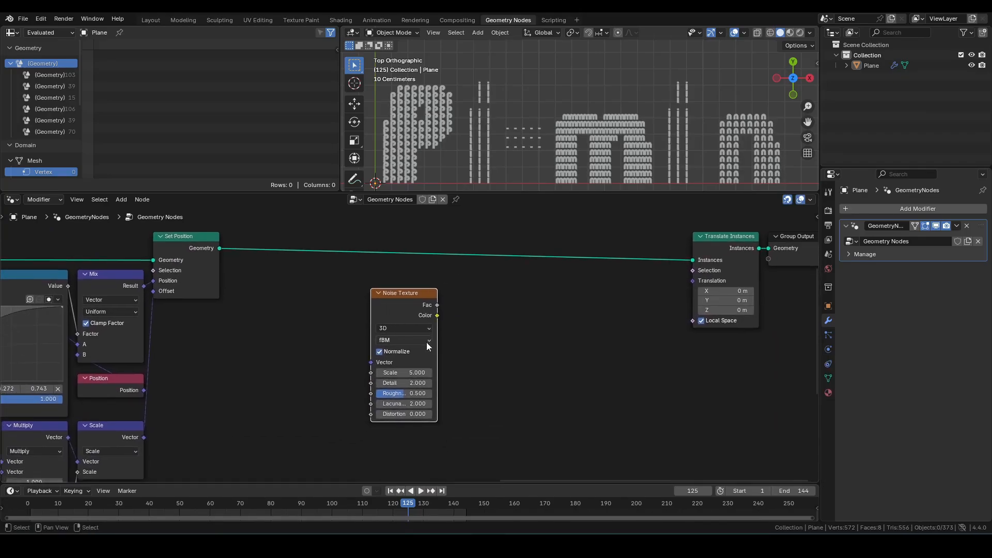
{"action": "left_click", "coordinate": [396, 322]}
{"action": "left_click", "coordinate": [400, 393]}
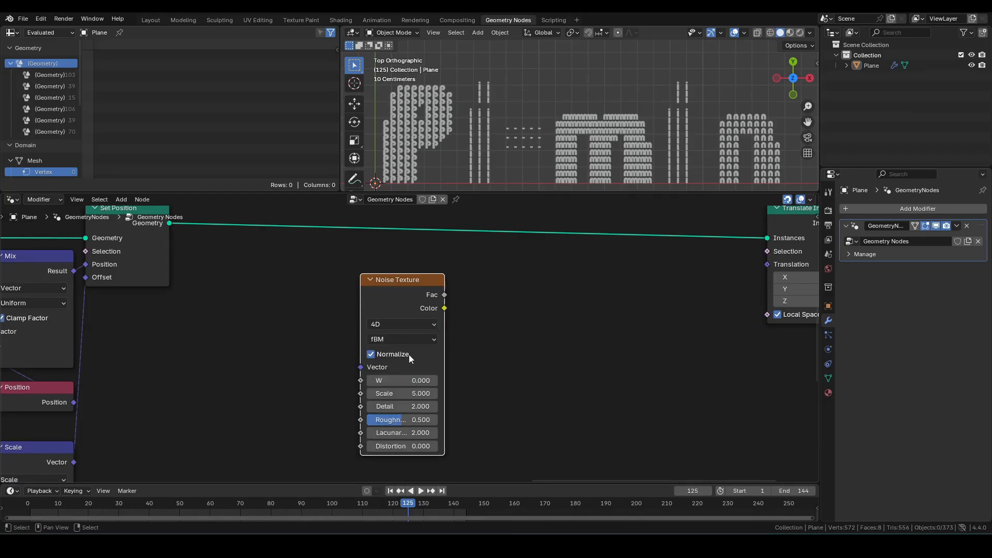
{"action": "left_click", "coordinate": [404, 393]}
{"action": "type", "text": "20"}
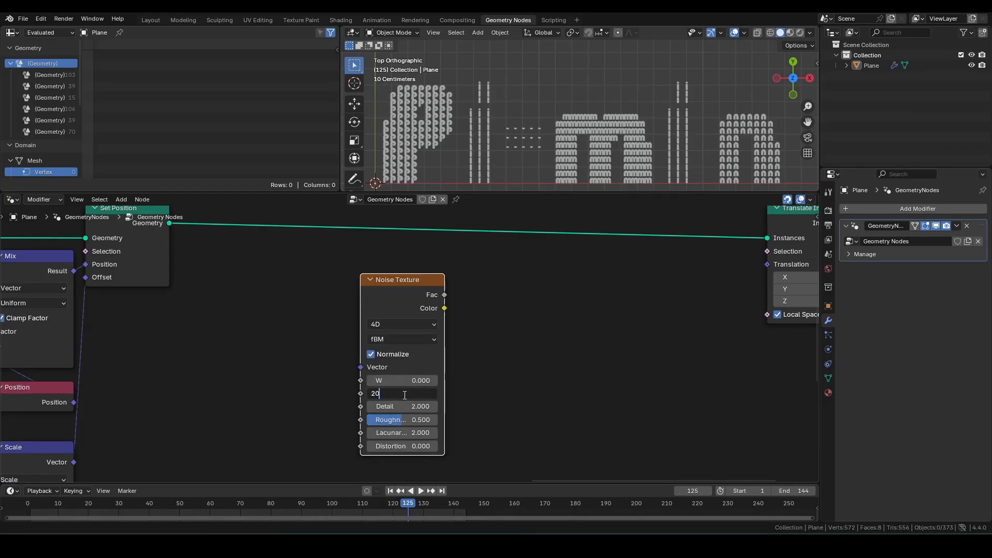
{"action": "type", "text": "0"}
{"action": "key", "text": "Return"}
Step: Add a Scene Time node and multiply its Seconds by 0.01 with a Math Multiply node
{"action": "key", "text": "shift+a"}
{"action": "type", "text": "scene"}
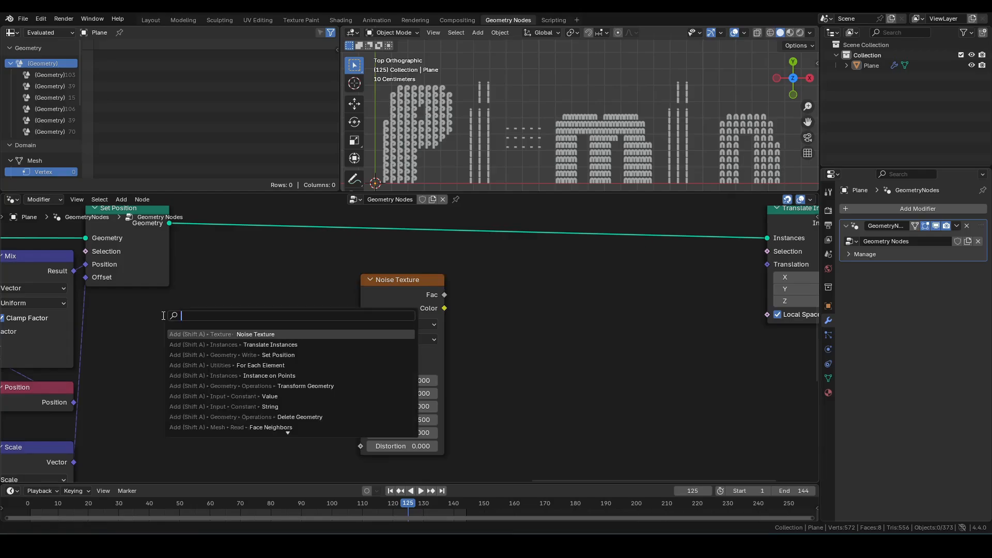
{"action": "key", "text": "Return"}
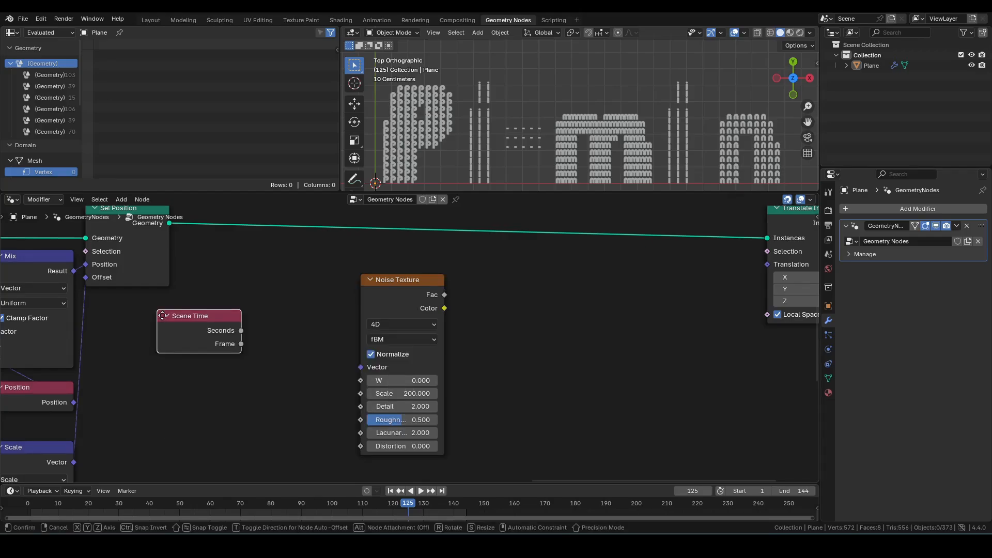
{"action": "left_click", "coordinate": [150, 303]}
{"action": "left_click_drag", "start_coordinate": [238, 321], "coordinate": [269, 321]}
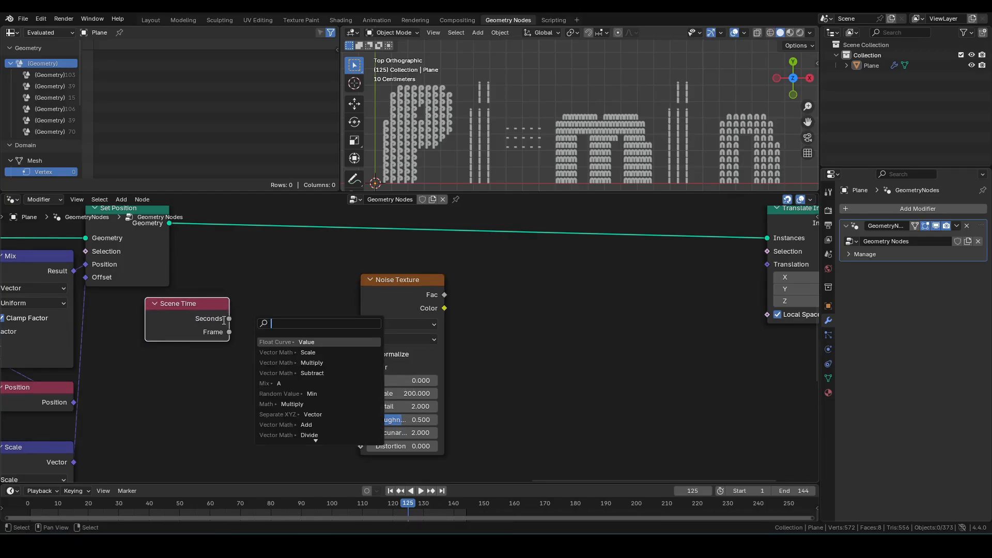
{"action": "type", "text": "mul"}
{"action": "key", "text": "Return"}
{"action": "left_click", "coordinate": [211, 308]}
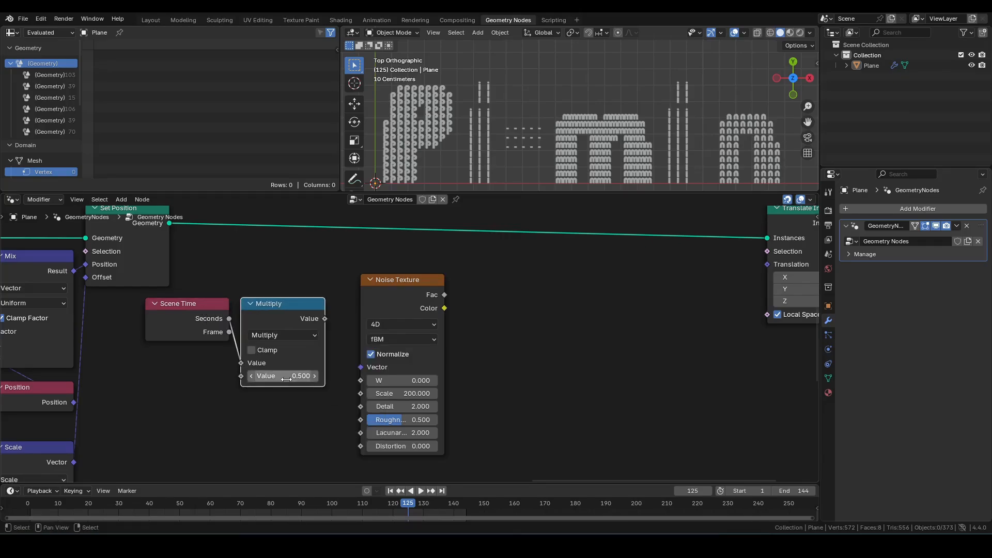
{"action": "left_click", "coordinate": [283, 375]}
{"action": "type", "text": "0.01"}
{"action": "key", "text": "Return"}
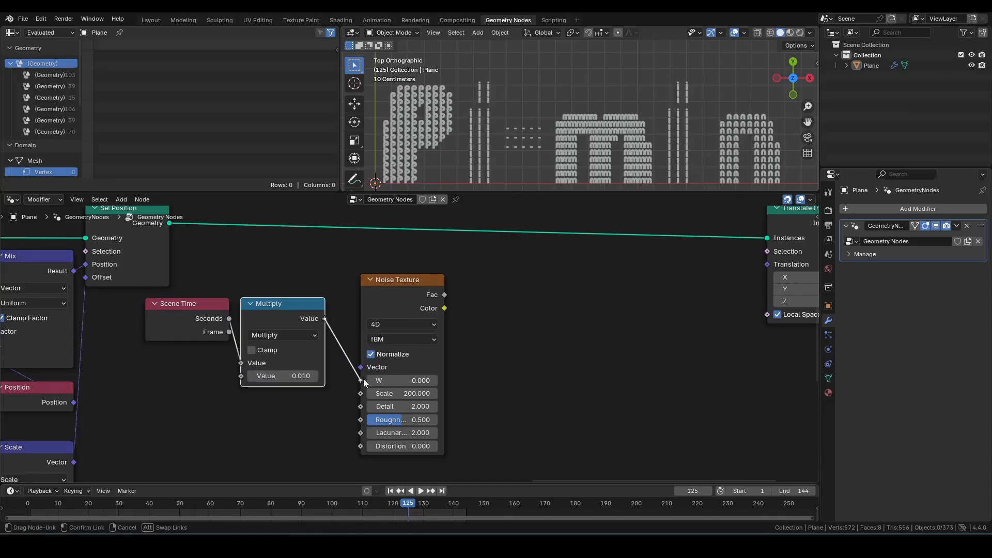
Step: Connect the multiplied time to the Noise Texture's W input and arrange the new nodes in a row
{"action": "left_click_drag", "start_coordinate": [363, 380], "coordinate": [364, 380]}
{"action": "left_click_drag", "start_coordinate": [199, 284], "coordinate": [273, 322]}
{"action": "key", "text": "g"}
{"action": "left_click", "coordinate": [298, 298]}
{"action": "middle_click_drag", "start_coordinate": [543, 328], "coordinate": [468, 349]}
{"action": "left_click_drag", "start_coordinate": [155, 282], "coordinate": [324, 311]}
{"action": "key", "text": "g"}
{"action": "left_click", "coordinate": [337, 312]}
Step: Feed the noise Color into a Vector Math Subtract node subtracting 0.5 on every axis
{"action": "left_click_drag", "start_coordinate": [381, 328], "coordinate": [428, 314]}
{"action": "type", "text": "vms"}
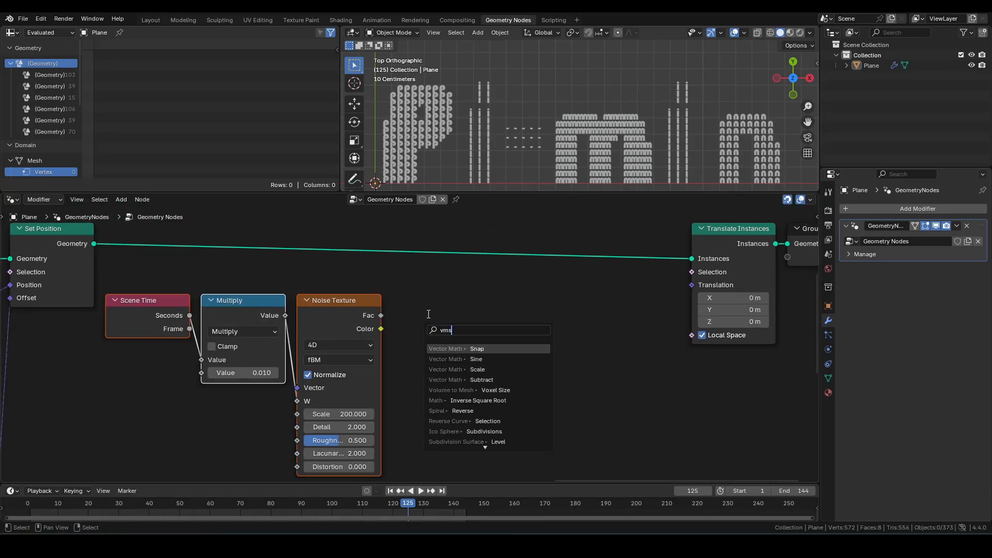
{"action": "left_click", "coordinate": [465, 380]}
{"action": "left_click", "coordinate": [433, 360]}
{"action": "left_click_drag", "start_coordinate": [444, 373], "coordinate": [447, 391]}
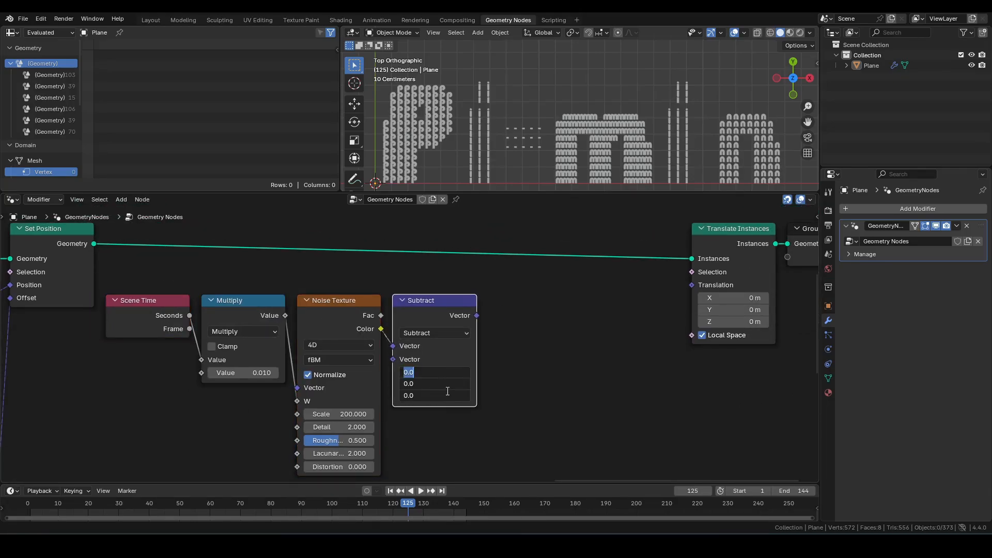
{"action": "type", "text": ".5"}
{"action": "key", "text": "Return"}
Step: Chain a Vector Math Multiply after this Subtract and set its X and Y factors to 1
{"action": "left_click_drag", "start_coordinate": [476, 315], "coordinate": [498, 315]}
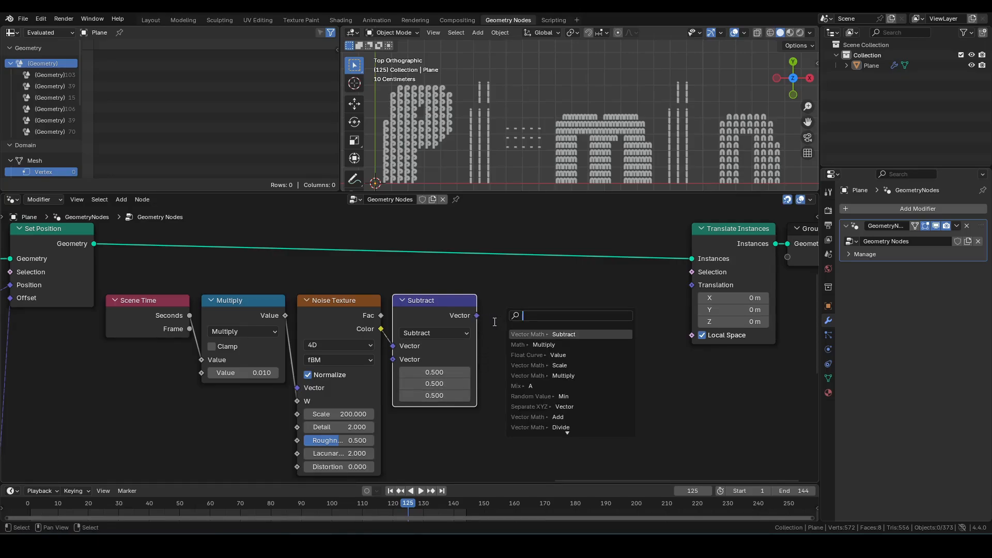
{"action": "type", "text": "mult"}
{"action": "key", "text": "Return"}
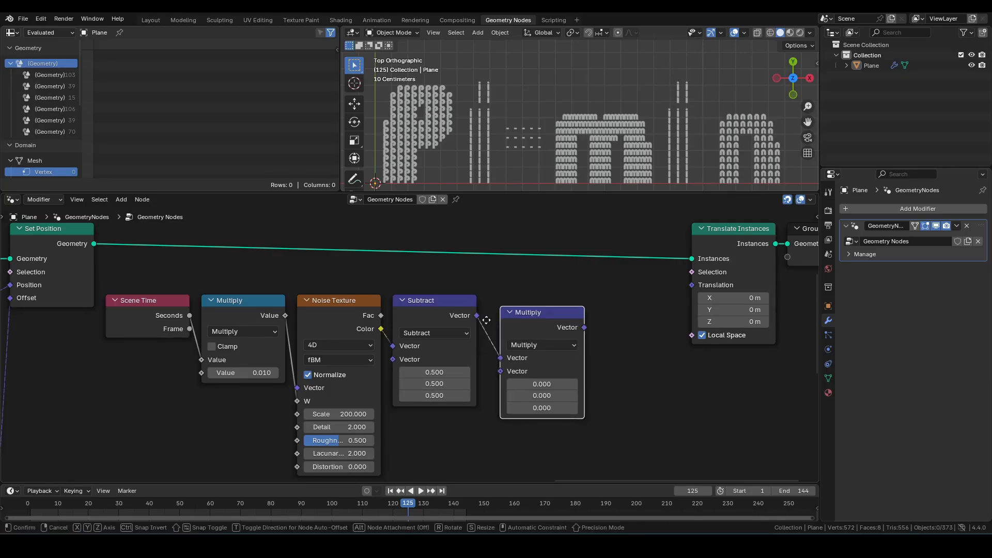
{"action": "left_click", "coordinate": [474, 308]}
{"action": "type", "text": "1"}
{"action": "key", "text": "Return"}
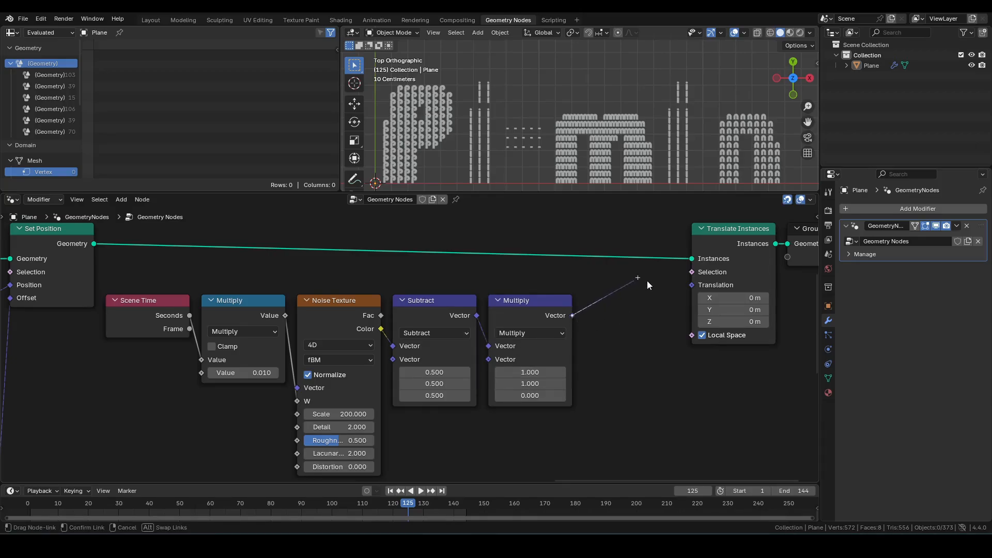
Step: Connect the Multiply output to Translate Instances' Translation and play the animation
{"action": "left_click_drag", "start_coordinate": [695, 293], "coordinate": [695, 293]}
{"action": "key", "text": "space"}
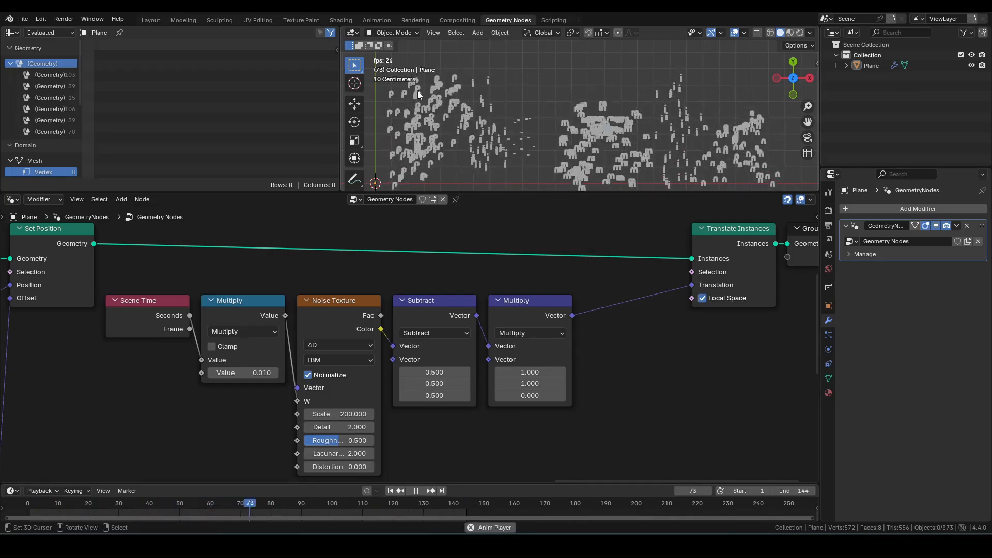
Step: Try feeding a Position node into the second Noise Texture's Vector input, then delete it again
{"action": "key", "text": "space"}
{"action": "scroll", "coordinate": [453, 317], "scroll_direction": "down", "scroll_amount": 3}
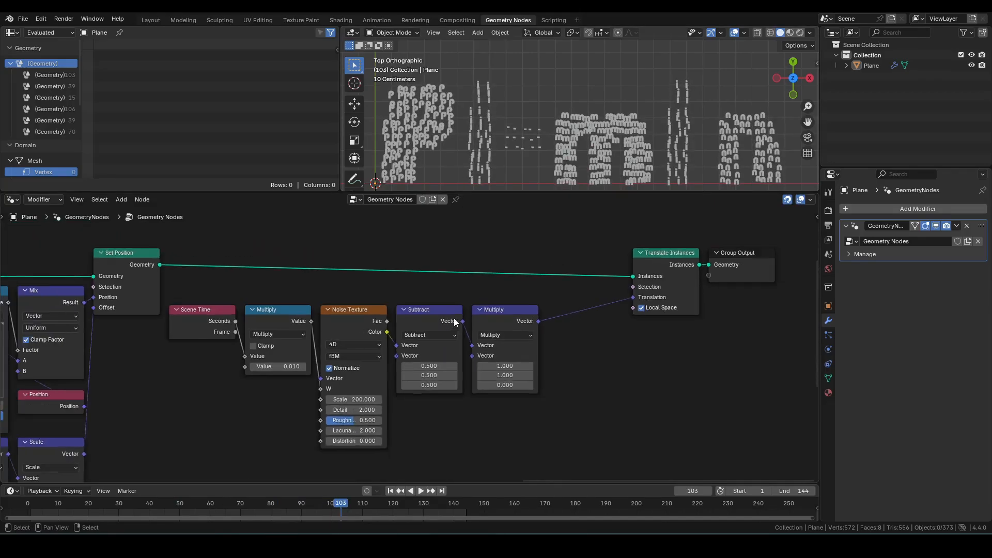
{"action": "middle_click_drag", "start_coordinate": [445, 363], "coordinate": [549, 340]}
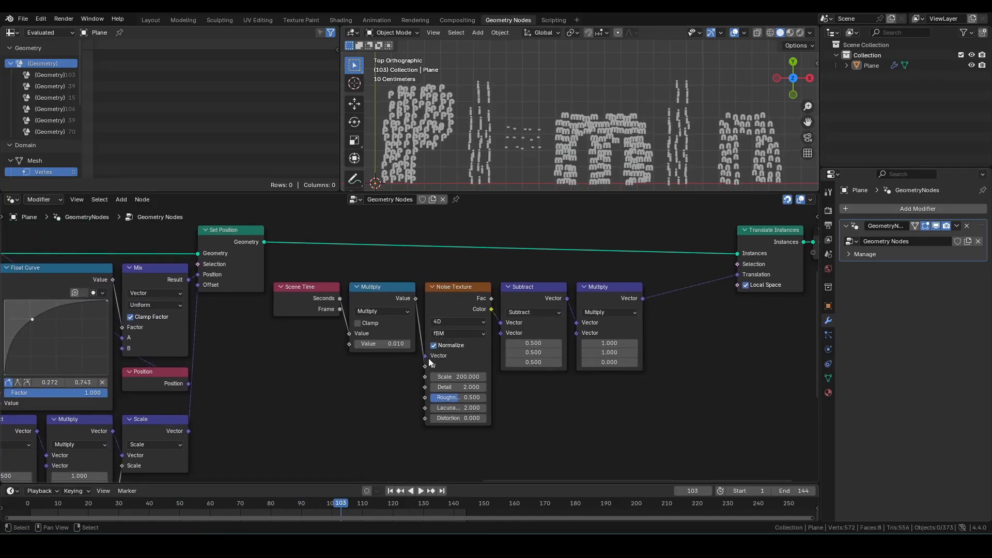
{"action": "left_click_drag", "start_coordinate": [398, 372], "coordinate": [391, 374]}
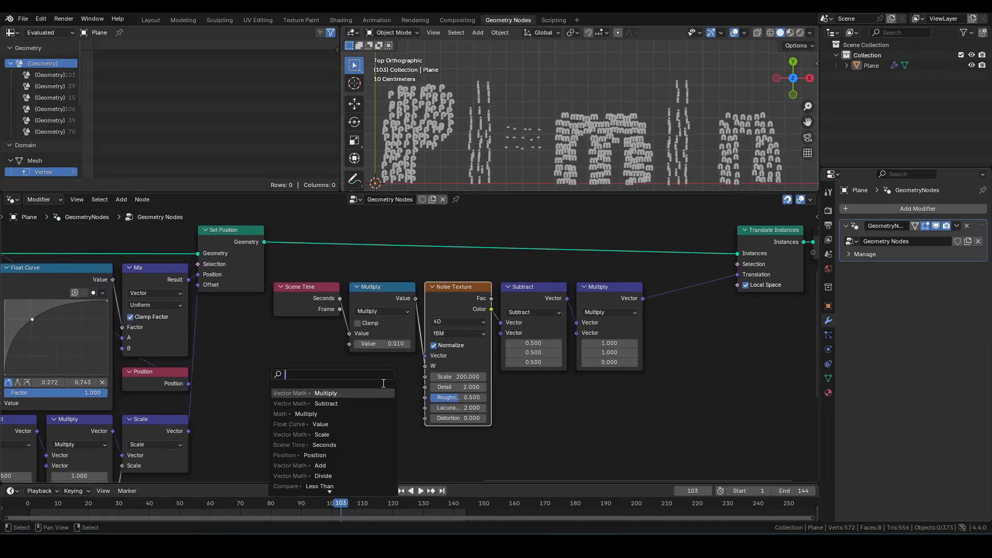
{"action": "type", "text": "pos"}
{"action": "key", "text": "Return"}
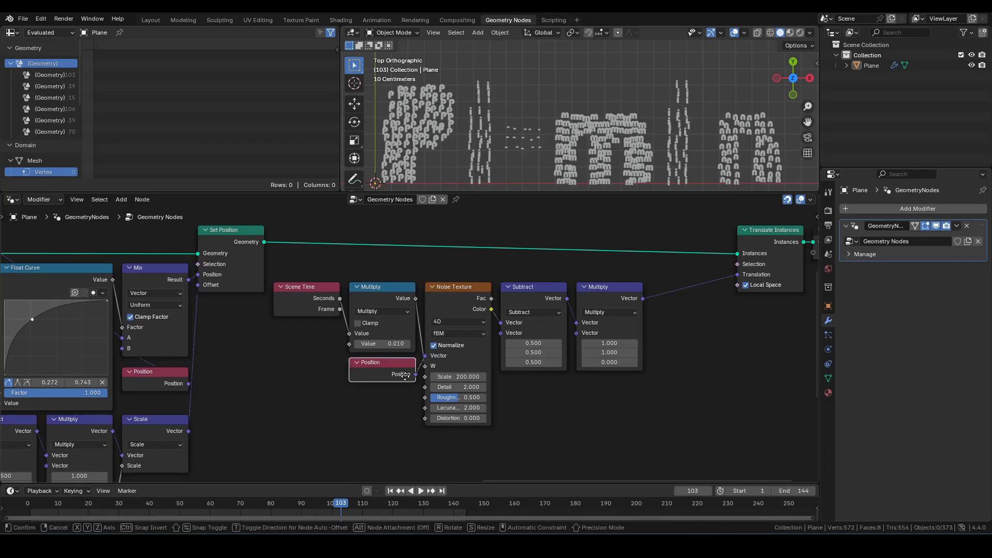
{"action": "left_click", "coordinate": [405, 375]}
{"action": "middle_click_drag", "start_coordinate": [350, 381], "coordinate": [443, 391]}
{"action": "left_click", "coordinate": [317, 245]}
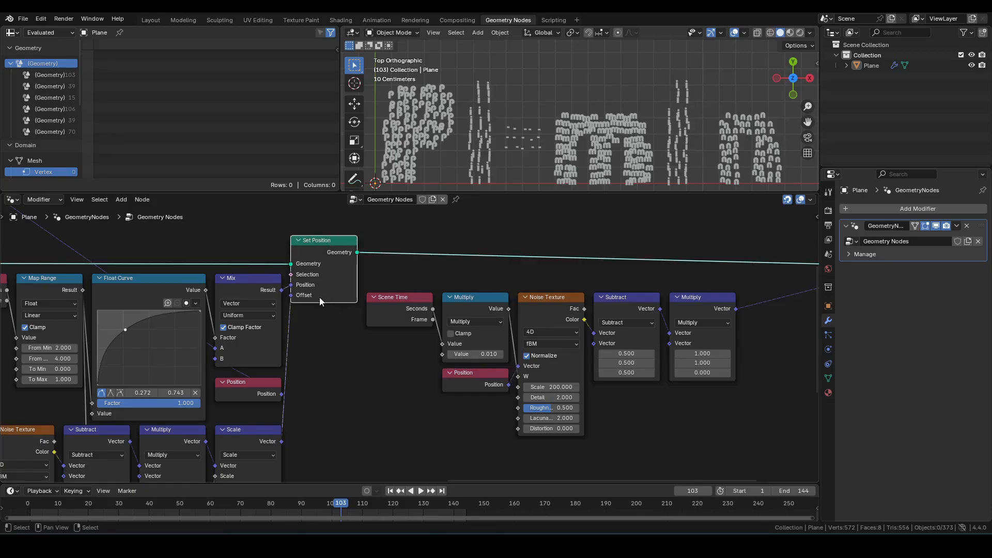
{"action": "scroll", "coordinate": [337, 342], "scroll_direction": "down", "scroll_amount": 1}
{"action": "middle_click_drag", "start_coordinate": [347, 363], "coordinate": [447, 394]}
{"action": "left_click", "coordinate": [562, 410]}
{"action": "key", "text": "x"}
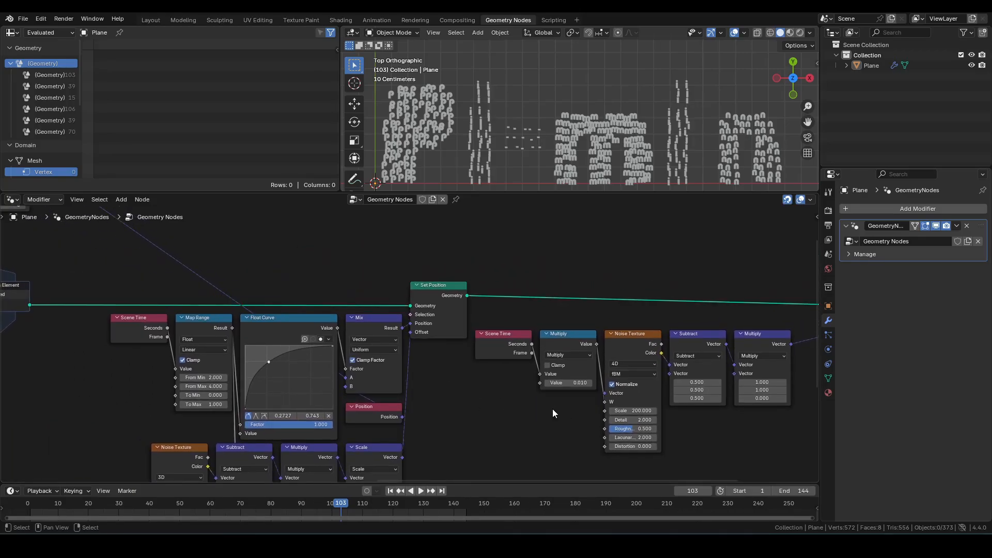
Step: Connect the Random Value vector output to the second Noise Texture's Vector input
{"action": "scroll", "coordinate": [553, 408], "scroll_direction": "down", "scroll_amount": 1}
{"action": "middle_click_drag", "start_coordinate": [553, 408], "coordinate": [594, 442]}
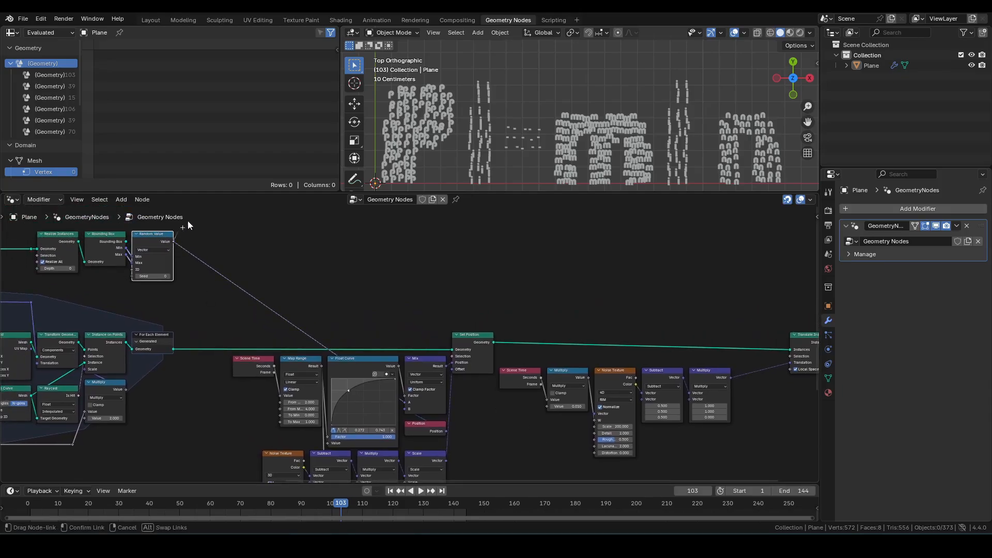
{"action": "left_click_drag", "start_coordinate": [188, 221], "coordinate": [594, 412]}
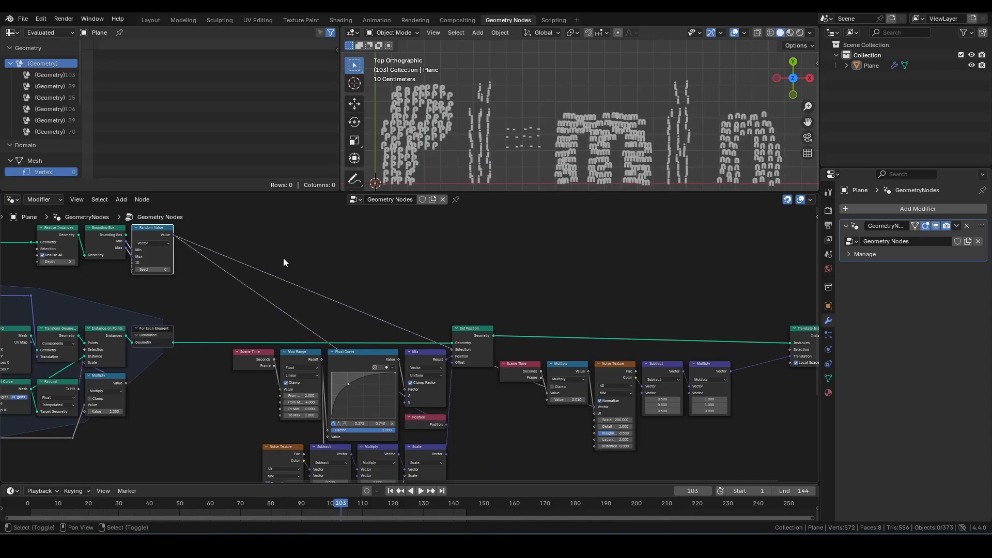
Step: Add reroute points to the new link and line them up so it runs neatly above the nodes
{"action": "right_click_drag", "start_coordinate": [186, 305], "coordinate": [184, 306], "text": "shift"}
{"action": "key", "text": "g"}
{"action": "left_click", "coordinate": [387, 265]}
{"action": "right_click_drag", "start_coordinate": [462, 263], "coordinate": [425, 307], "text": "shift"}
{"action": "key", "text": "g"}
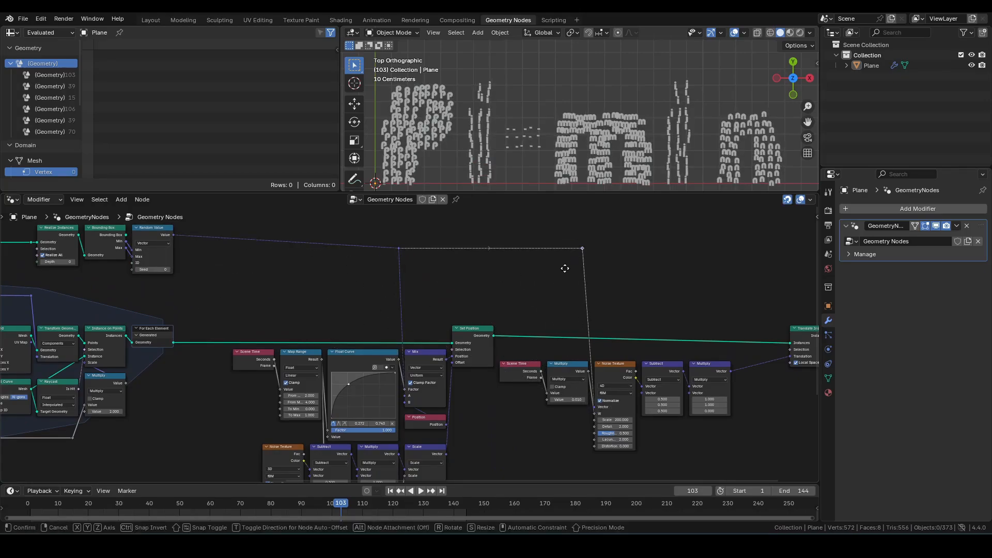
{"action": "left_click", "coordinate": [565, 268]}
{"action": "left_click_drag", "start_coordinate": [612, 273], "coordinate": [373, 228]}
{"action": "key", "text": "g"}
{"action": "key", "text": "y"}
{"action": "left_click", "coordinate": [372, 288]}
Step: Play the animation from the first frame to check the noise jitter
{"action": "scroll", "coordinate": [516, 282], "scroll_direction": "down", "scroll_amount": 1}
{"action": "key", "text": "shift+Left"}
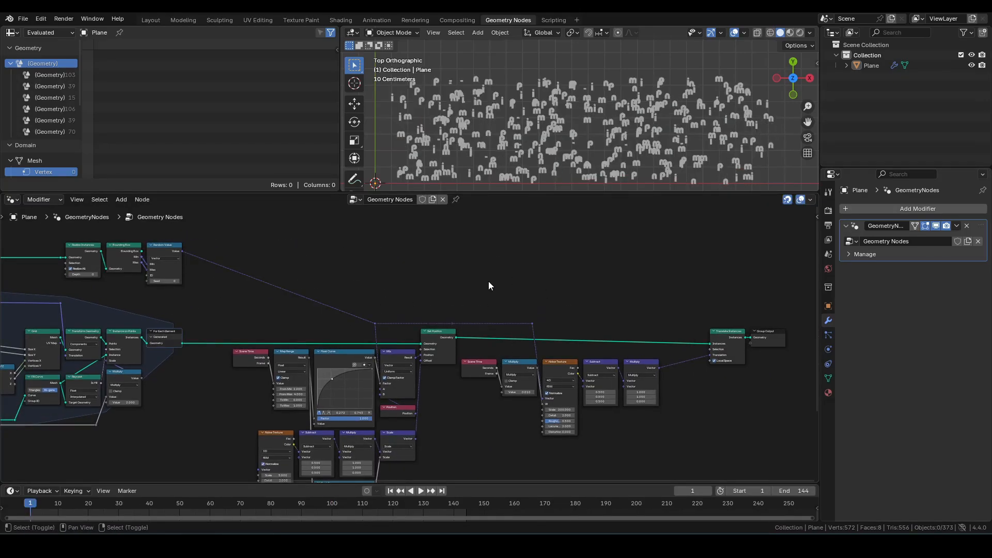
{"action": "key", "text": "space"}
{"action": "scroll", "coordinate": [424, 333], "scroll_direction": "up", "scroll_amount": 4}
{"action": "middle_click_drag", "start_coordinate": [593, 314], "coordinate": [478, 268]}
{"action": "scroll", "coordinate": [491, 280], "scroll_direction": "up", "scroll_amount": 2}
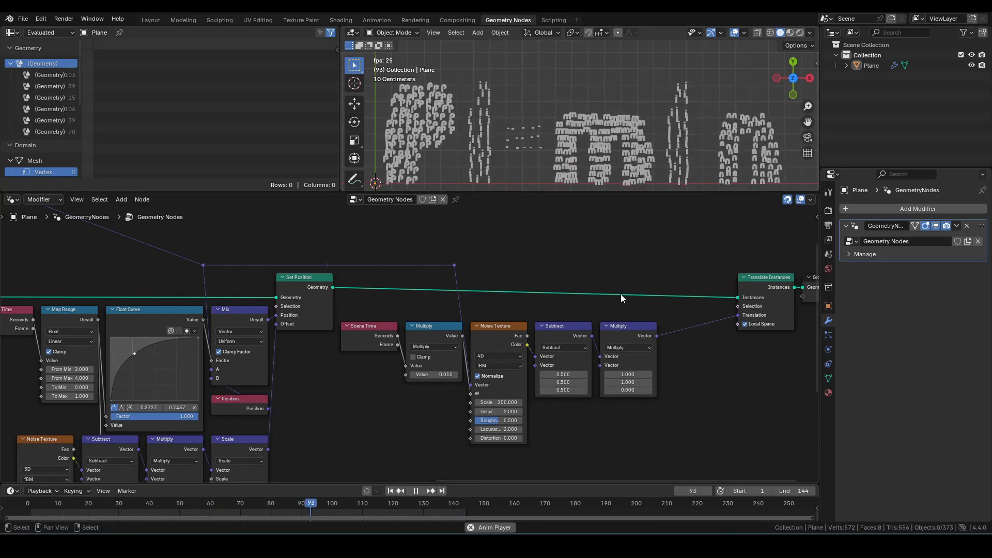
{"action": "key", "text": "space"}
Step: Move Translate Instances and Group Output closer, then shift Group Output further right to make room
{"action": "scroll", "coordinate": [759, 268], "scroll_direction": "down", "scroll_amount": 4}
{"action": "middle_click_drag", "start_coordinate": [774, 267], "coordinate": [398, 291]}
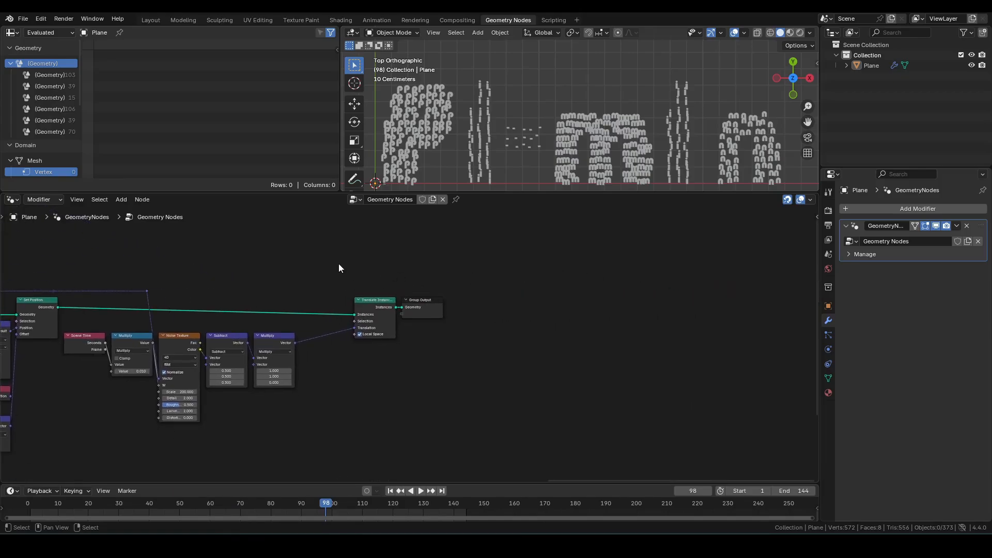
{"action": "left_click_drag", "start_coordinate": [339, 266], "coordinate": [492, 355]}
{"action": "key", "text": "g"}
{"action": "key", "text": "x"}
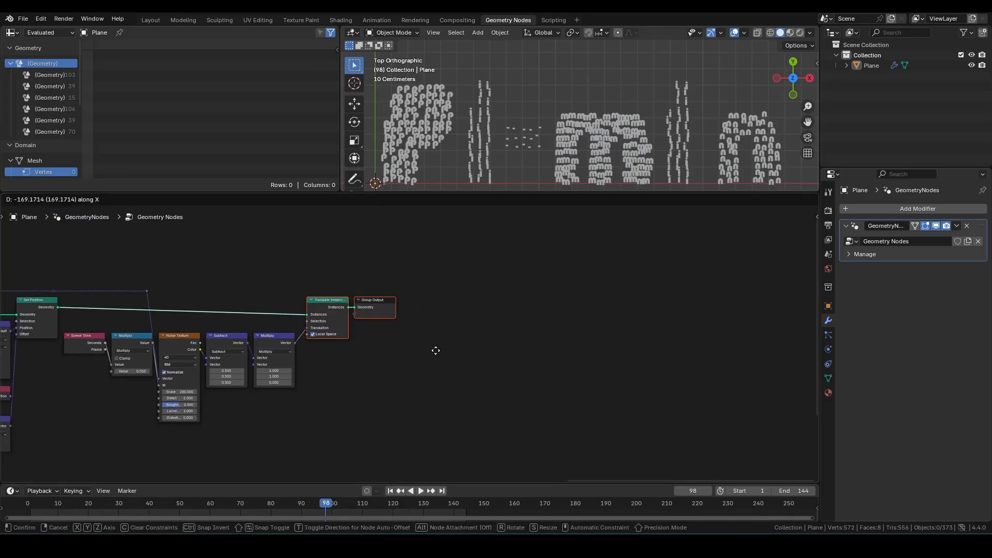
{"action": "left_click", "coordinate": [430, 351]}
{"action": "key", "text": "g"}
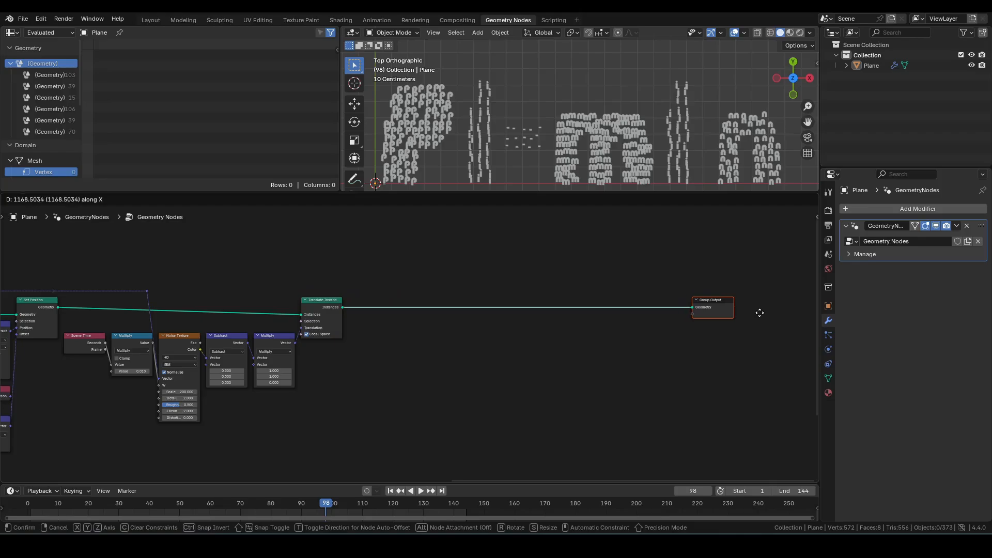
{"action": "left_click", "coordinate": [757, 312]}
Step: Scrub back to an early frame and play the animation briefly
{"action": "middle_click_drag", "start_coordinate": [588, 339], "coordinate": [483, 356], "text": "shift"}
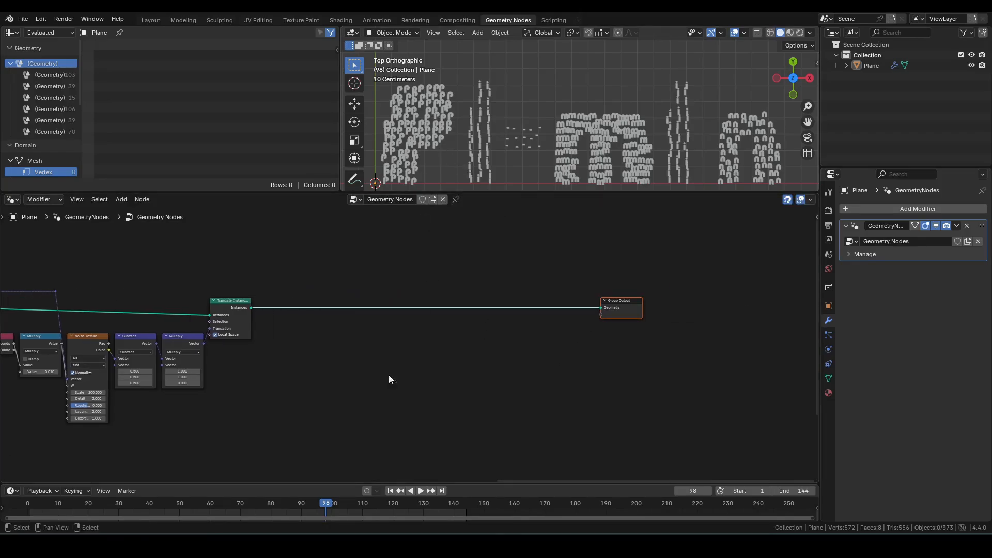
{"action": "left_click_drag", "start_coordinate": [309, 511], "coordinate": [48, 512]}
{"action": "key", "text": "space"}
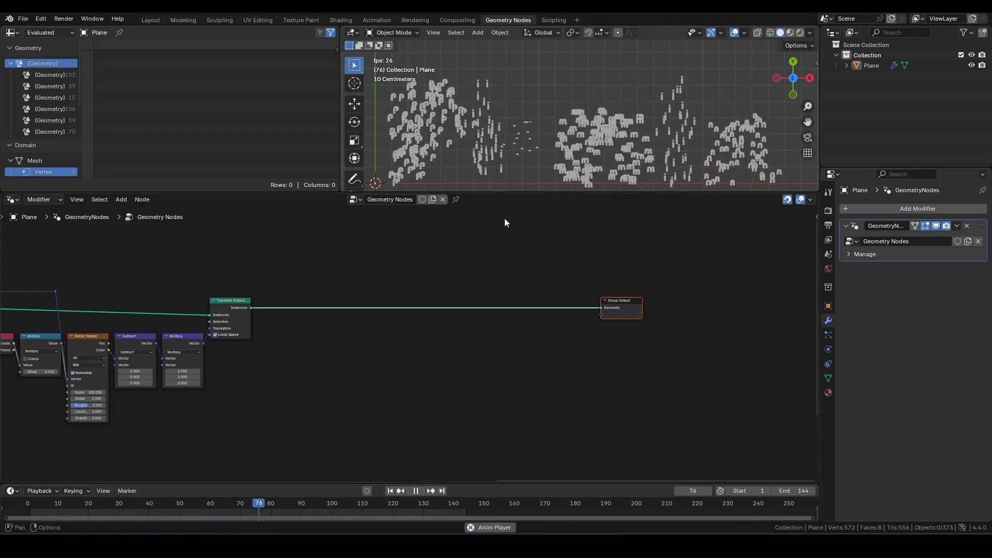
{"action": "key", "text": "space"}
Step: Insert a second Translate Instances node between the existing one and the Group Output
{"action": "scroll", "coordinate": [389, 347], "scroll_direction": "up", "scroll_amount": 1}
{"action": "scroll", "coordinate": [452, 347], "scroll_direction": "up", "scroll_amount": 2}
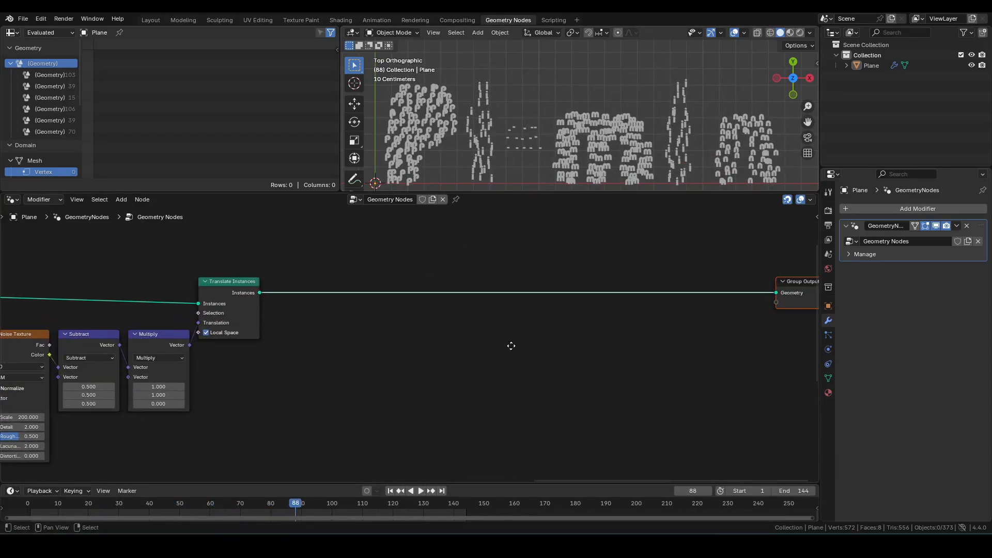
{"action": "middle_click_drag", "start_coordinate": [511, 346], "coordinate": [454, 347]}
{"action": "key", "text": "F3"}
{"action": "type", "text": "transla"}
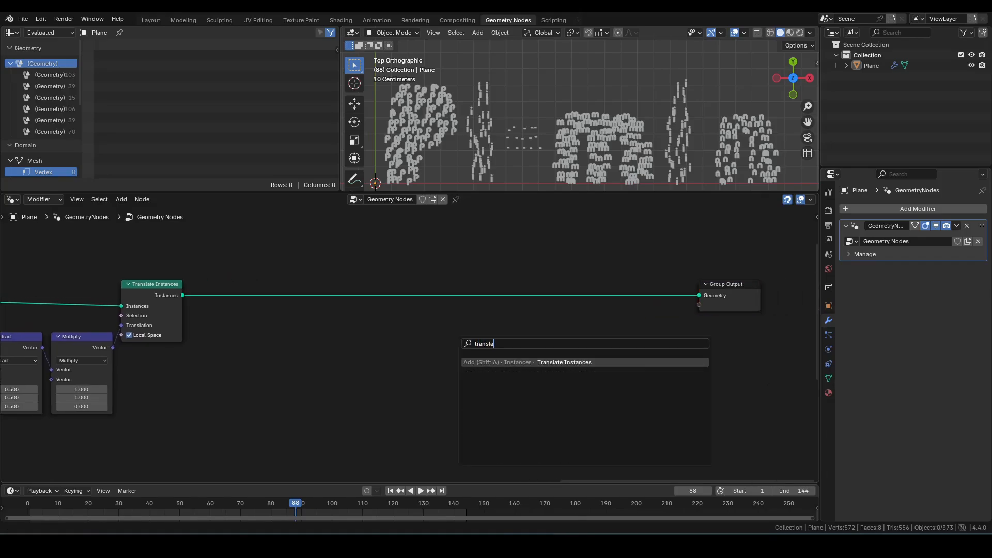
{"action": "key", "text": "Return"}
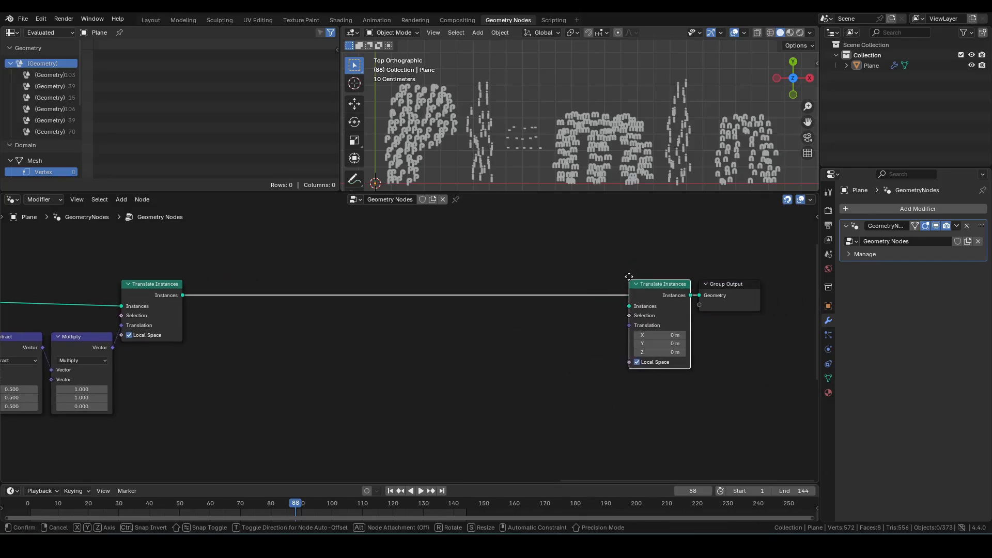
{"action": "left_click", "coordinate": [629, 277]}
Step: Add a Combine XYZ node feeding the new Translate Instances' Translation input
{"action": "middle_click_drag", "start_coordinate": [530, 393], "coordinate": [572, 379]}
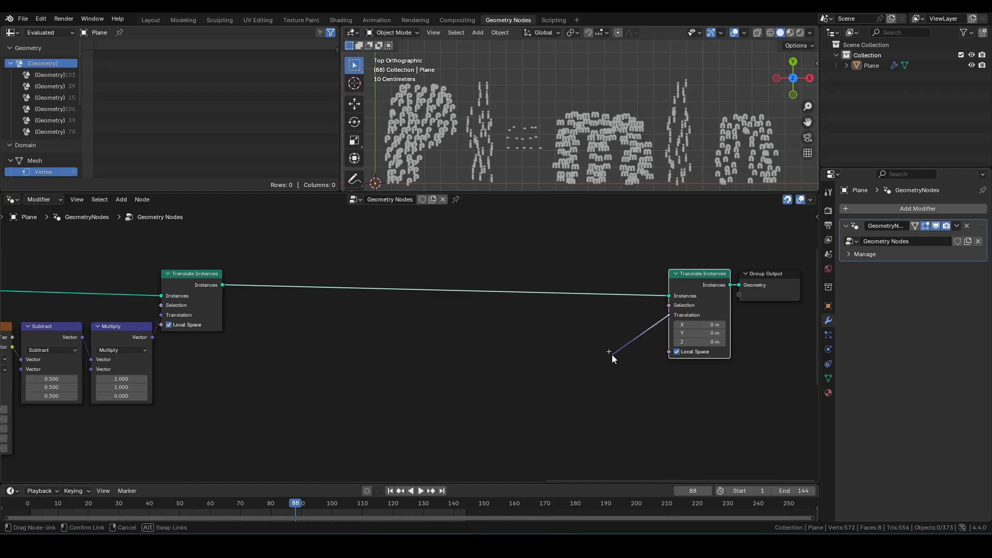
{"action": "left_click_drag", "start_coordinate": [612, 356], "coordinate": [553, 368]}
{"action": "type", "text": "cx"}
{"action": "key", "text": "Return"}
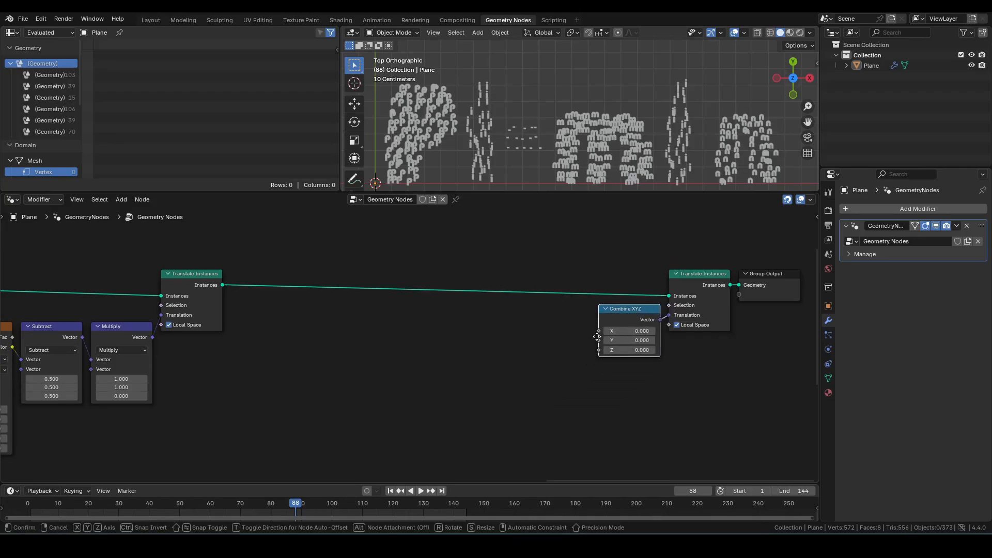
Step: Add a Float Curve node whose Value drives the Combine XYZ's Y input
{"action": "left_click_drag", "start_coordinate": [597, 350], "coordinate": [547, 355]}
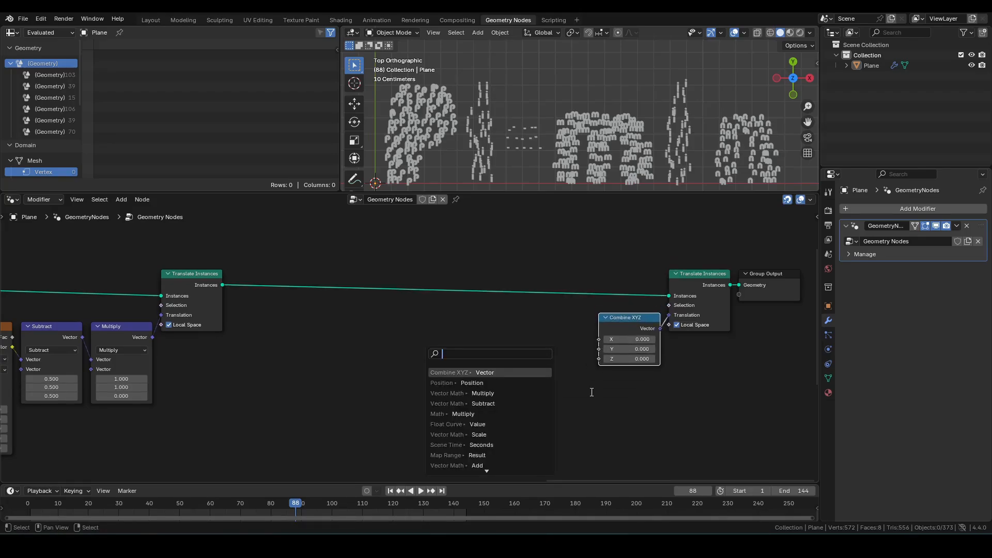
{"action": "type", "text": "float"}
{"action": "key", "text": "Return"}
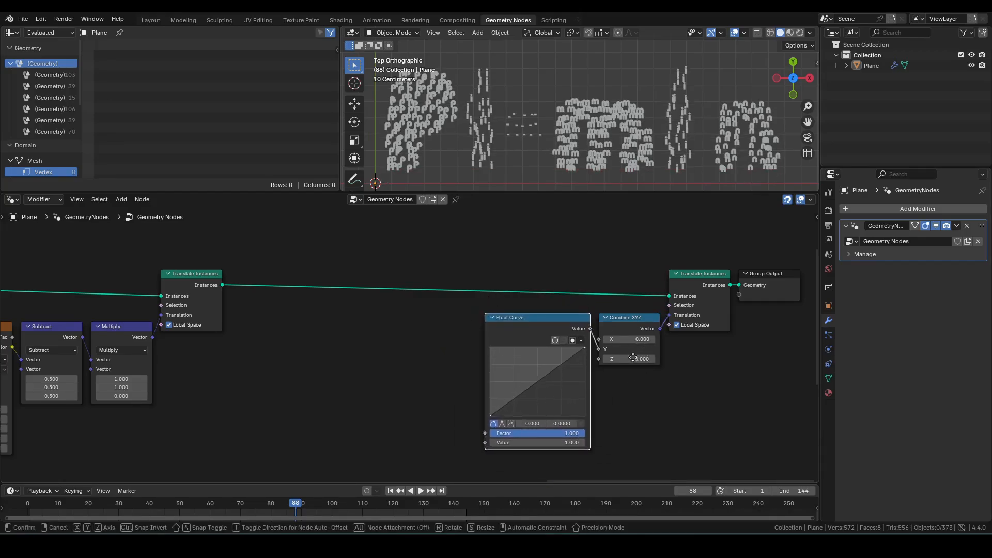
{"action": "left_click", "coordinate": [633, 357]}
Step: Feed Scene Time Seconds through a new Map Range node into the Float Curve's Factor
{"action": "left_click_drag", "start_coordinate": [482, 443], "coordinate": [446, 399]}
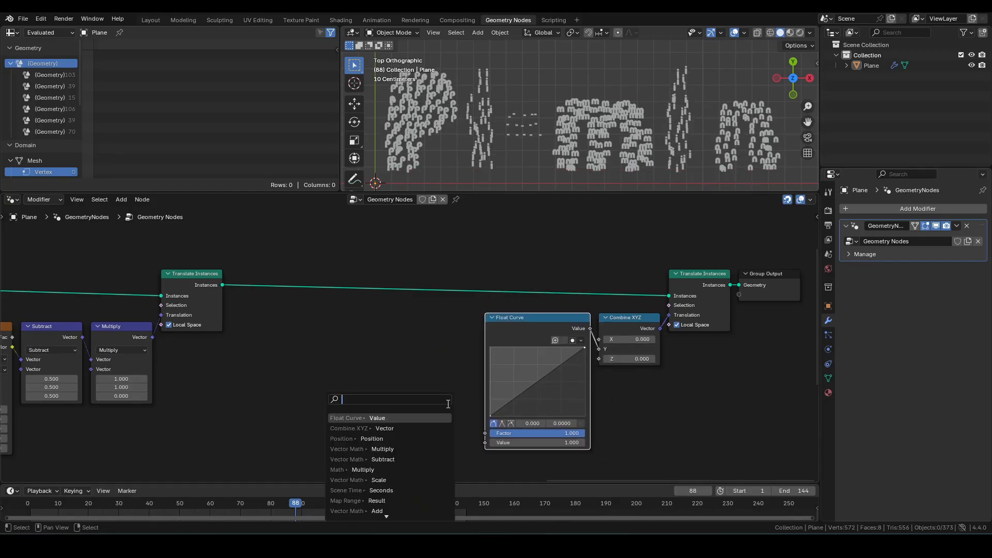
{"action": "type", "text": "mapra"}
{"action": "key", "text": "Return"}
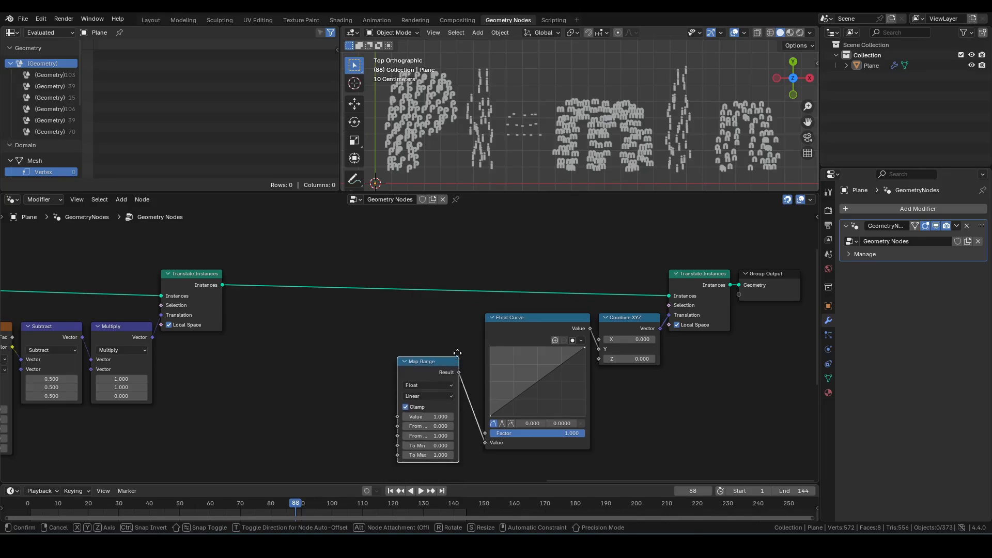
{"action": "left_click", "coordinate": [475, 310]}
{"action": "left_click_drag", "start_coordinate": [417, 372], "coordinate": [344, 356]}
{"action": "type", "text": "sce"}
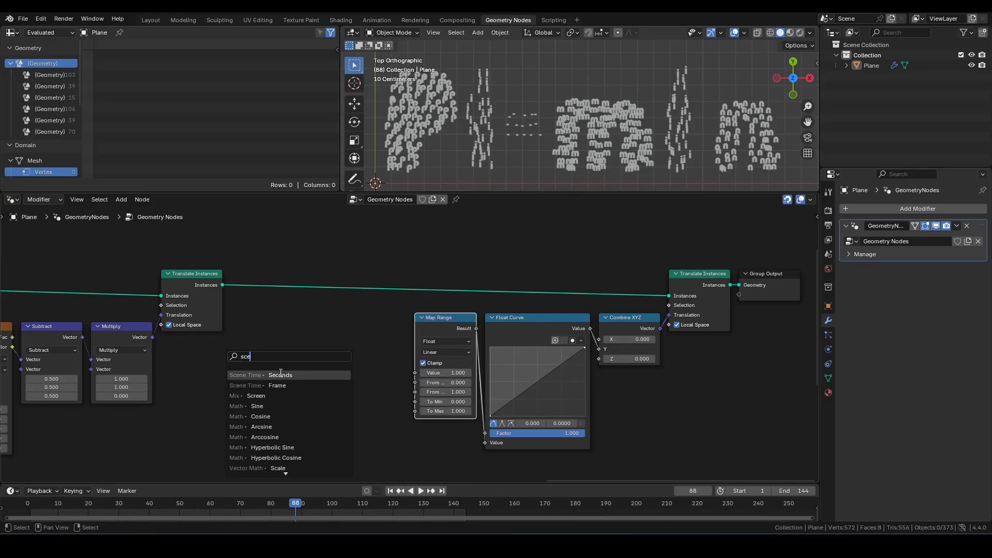
{"action": "left_click", "coordinate": [282, 374]}
{"action": "left_click", "coordinate": [341, 341]}
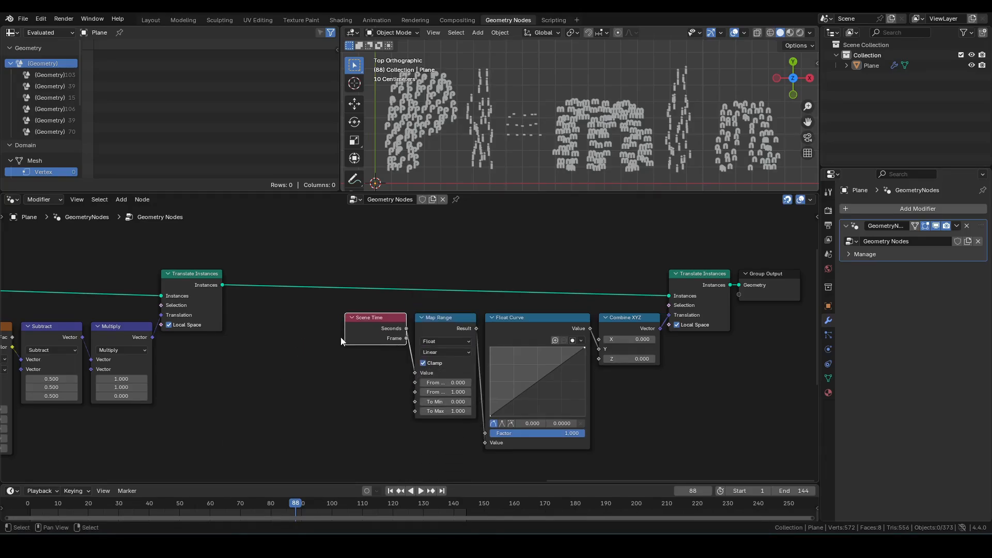
Step: Set the Map Range's From Min to 1.5 and From Max to 2
{"action": "scroll", "coordinate": [414, 398], "scroll_direction": "up", "scroll_amount": 2}
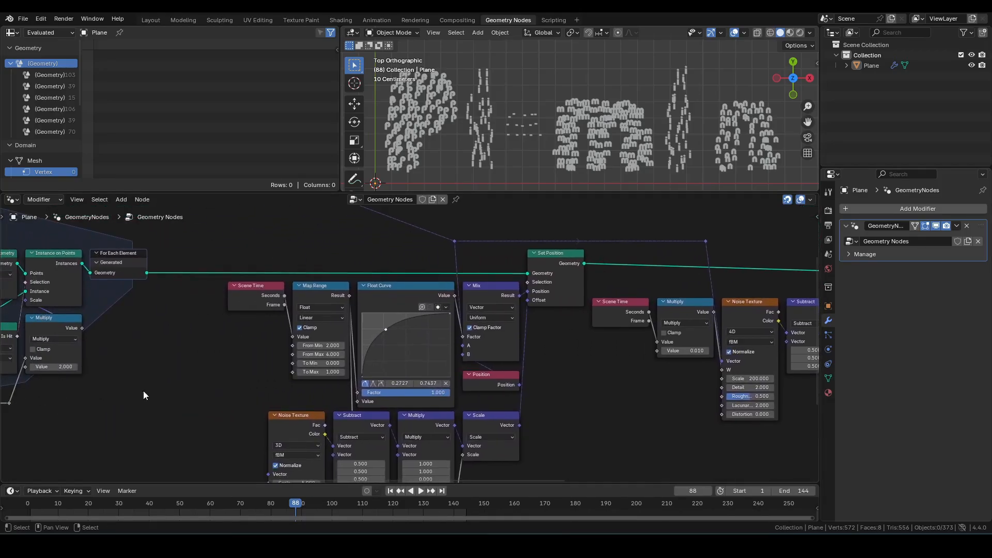
{"action": "scroll", "coordinate": [181, 380], "scroll_direction": "up", "scroll_amount": 1}
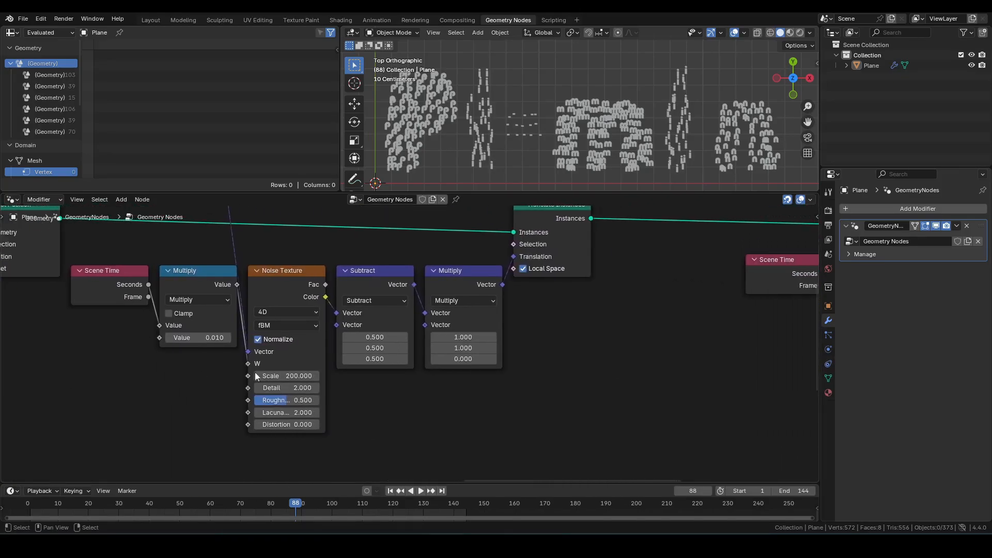
{"action": "middle_click_drag", "start_coordinate": [532, 401], "coordinate": [21, 402]}
{"action": "left_click", "coordinate": [343, 346]}
{"action": "type", "text": "1"}
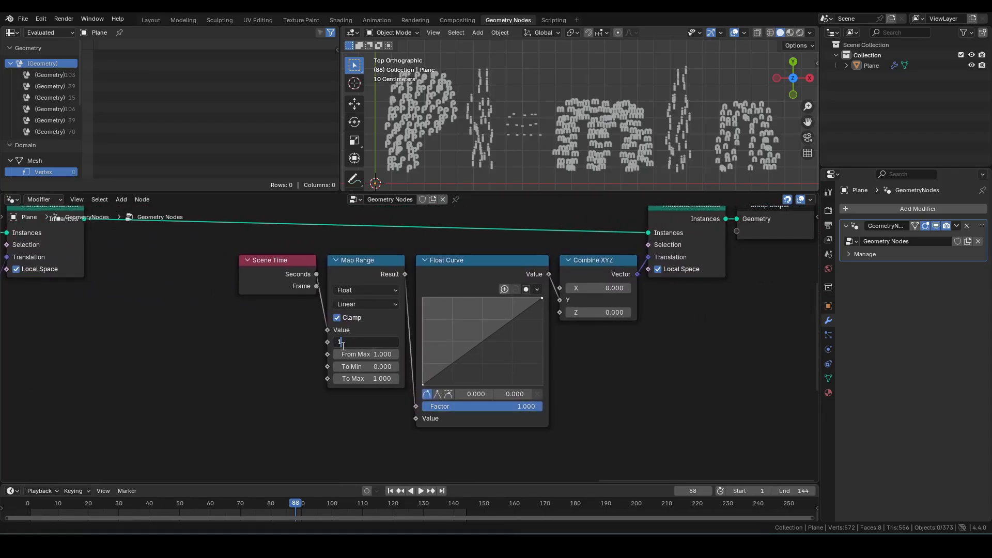
{"action": "type", "text": ".5"}
{"action": "key", "text": "Tab"}
{"action": "type", "text": "2"}
{"action": "key", "text": "Return"}
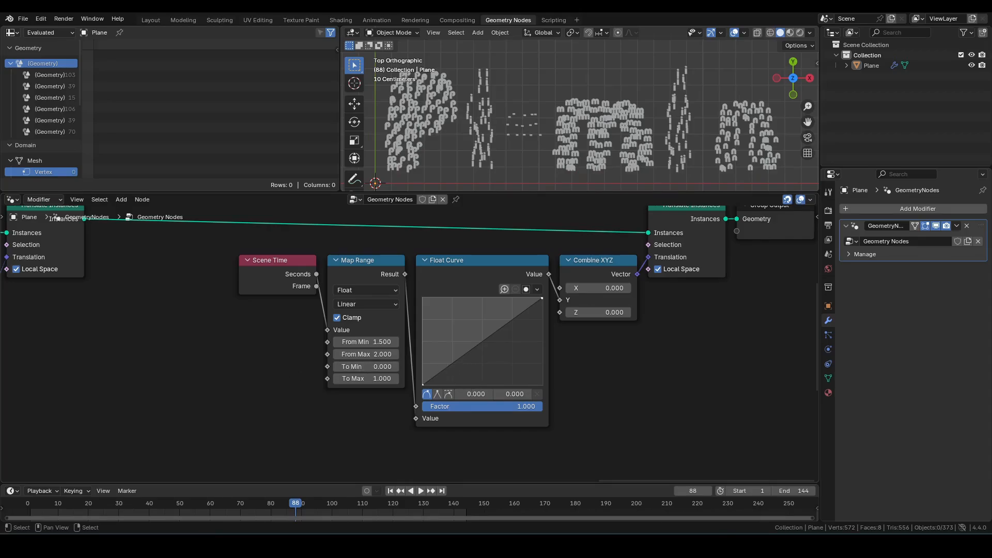
Step: Reshape the Float Curve into a bounce: a high early peak, a dip, a smaller second peak, ending at zero
{"action": "left_click_drag", "start_coordinate": [445, 368], "coordinate": [449, 303]}
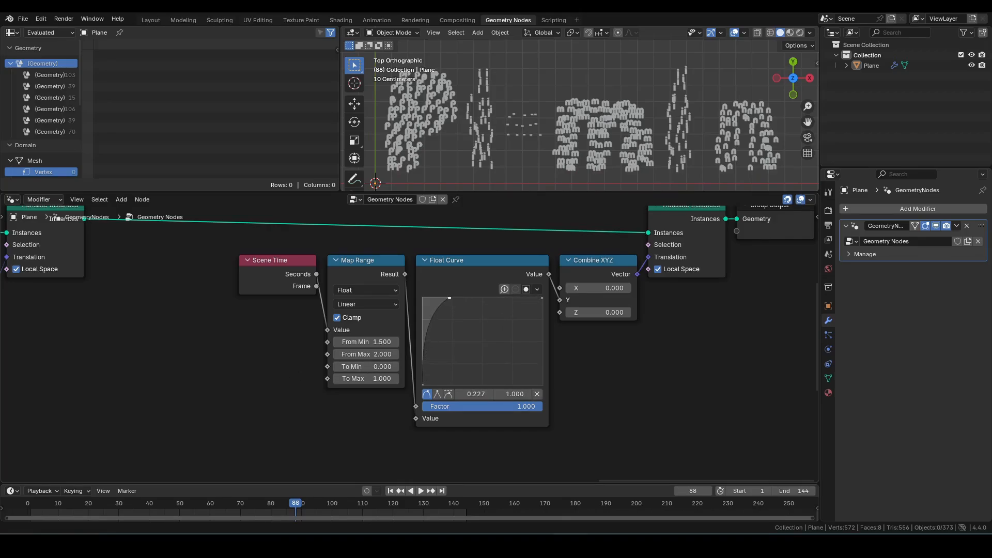
{"action": "left_click_drag", "start_coordinate": [426, 373], "coordinate": [431, 378]}
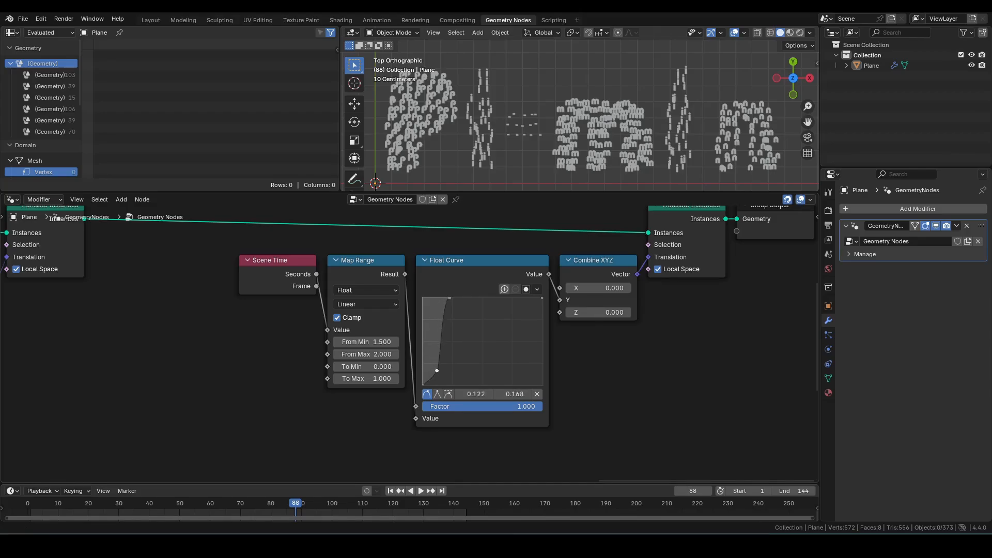
{"action": "left_click_drag", "start_coordinate": [538, 300], "coordinate": [542, 385]}
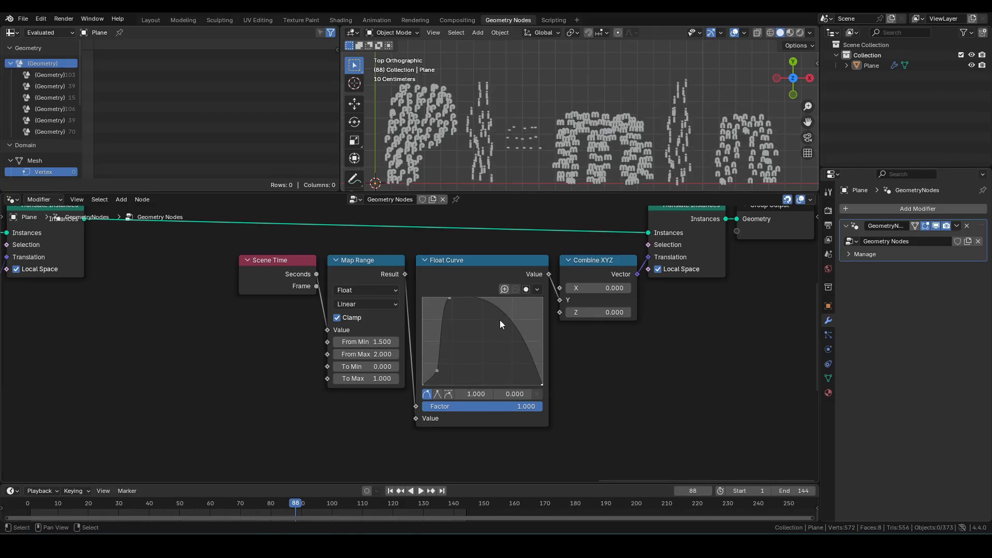
{"action": "left_click_drag", "start_coordinate": [493, 313], "coordinate": [513, 369]}
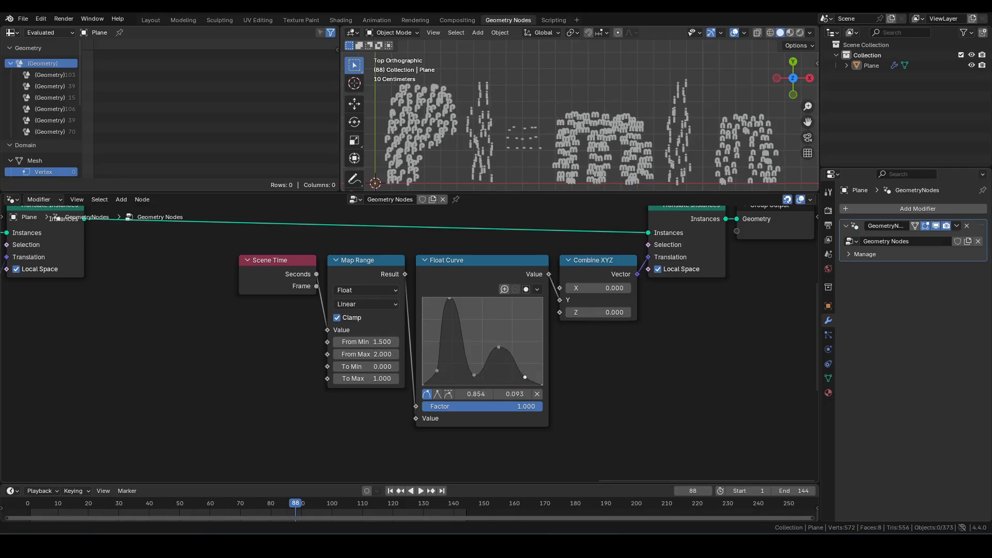
Step: Nudge the bounce curve's first peak slightly higher and play back the animation from frame 1 to review it
{"action": "left_click_drag", "start_coordinate": [450, 308], "coordinate": [453, 299]}
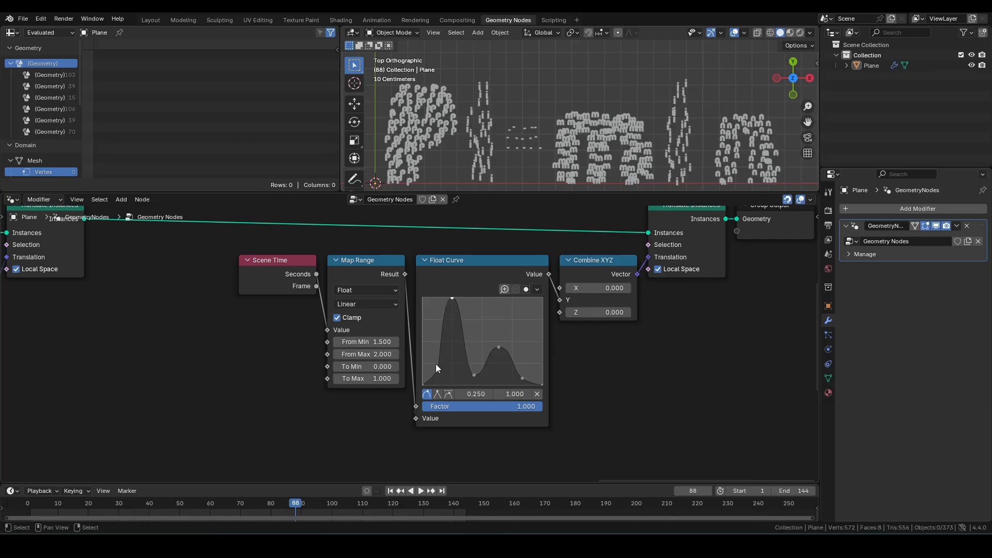
{"action": "key", "text": "shift+Left"}
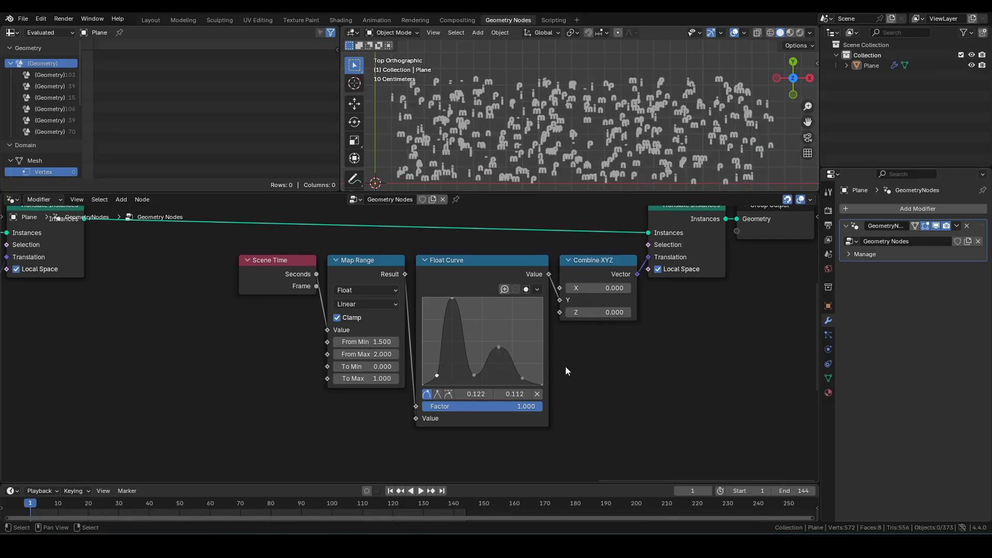
{"action": "key", "text": "space"}
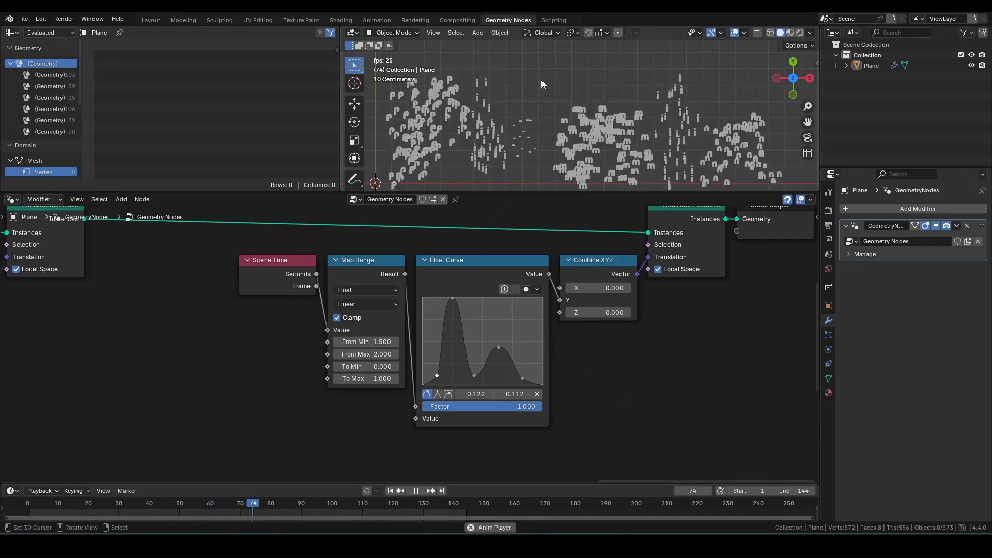
{"action": "key", "text": "ctrl+space"}
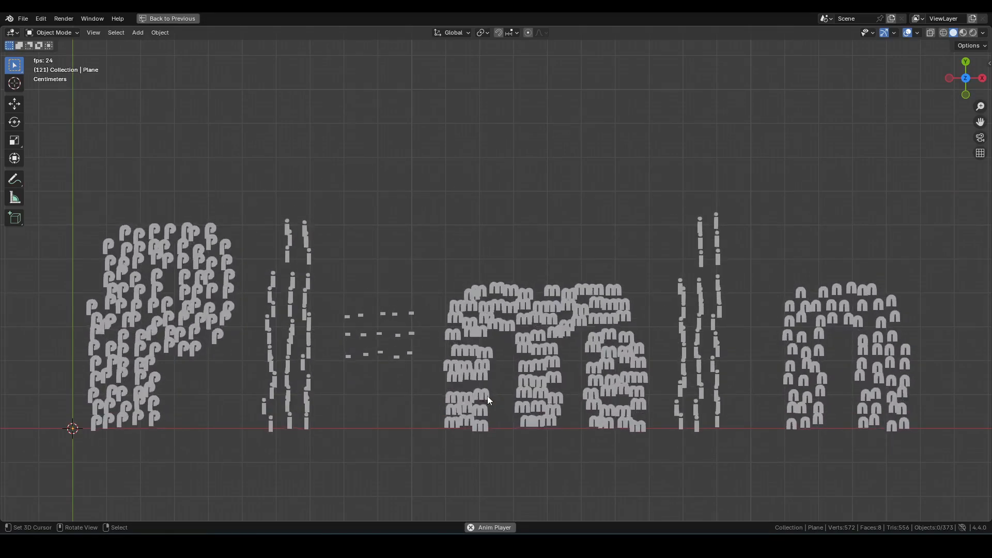
{"action": "key", "text": "Escape"}
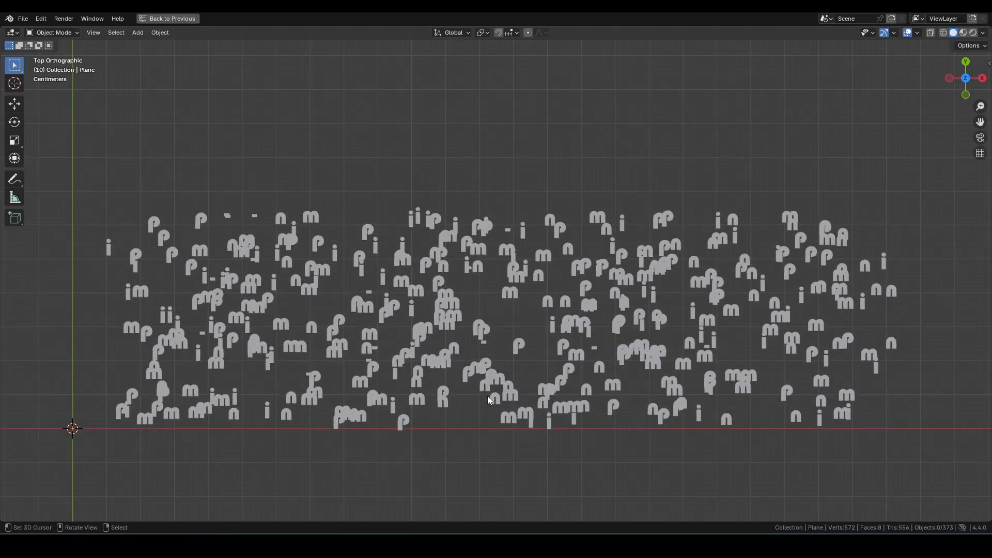
{"action": "key", "text": "ctrl+space"}
Step: Jump to the last frame and reposition the top row of nodes in the letter-building tree
{"action": "middle_click_drag", "start_coordinate": [460, 430], "coordinate": [666, 465]}
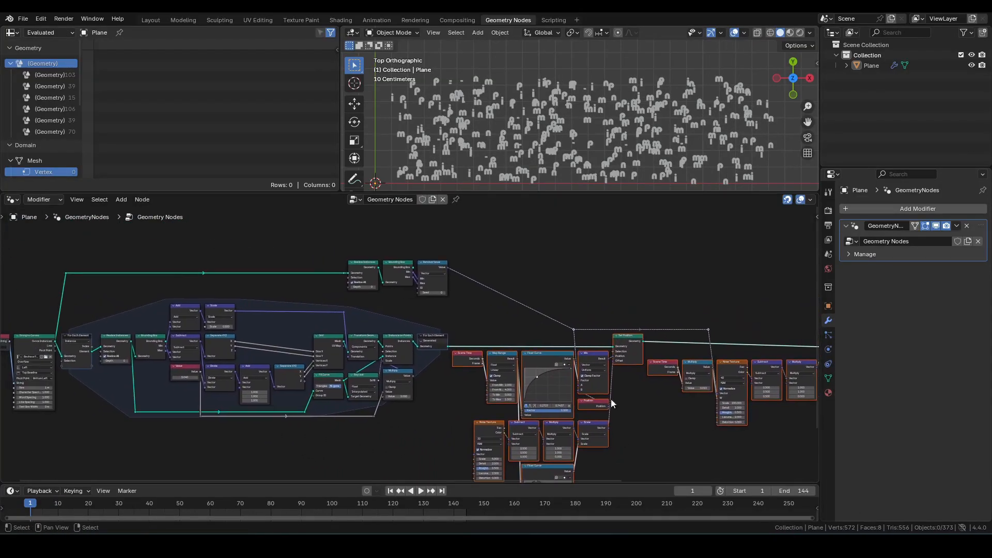
{"action": "key", "text": "shift+Right"}
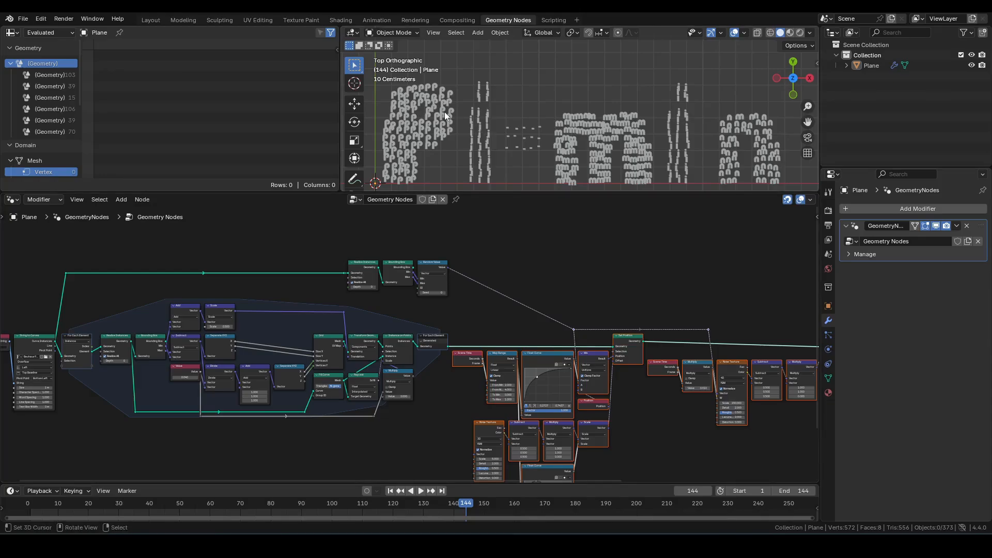
{"action": "middle_click_drag", "start_coordinate": [455, 135], "coordinate": [488, 121], "text": "shift"}
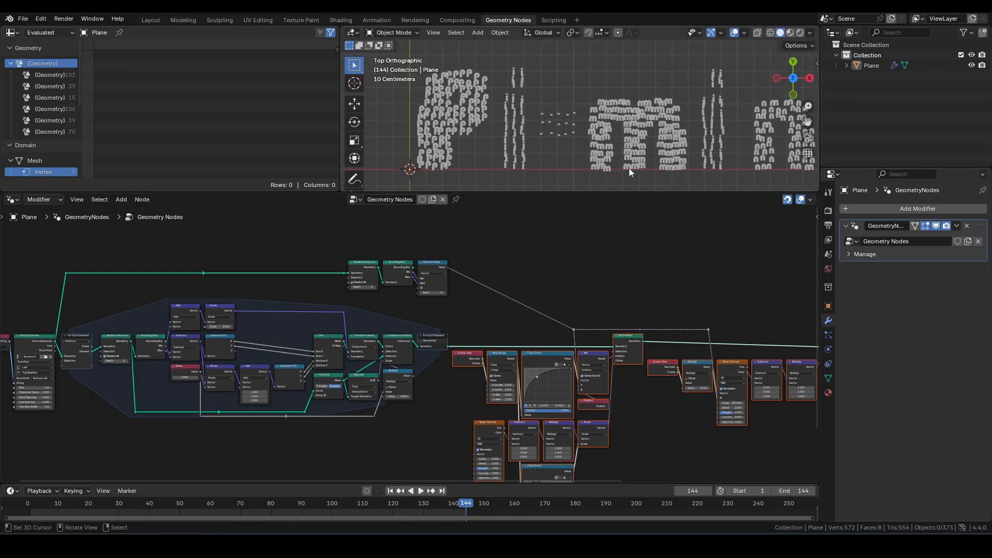
{"action": "middle_click_drag", "start_coordinate": [319, 428], "coordinate": [419, 424]}
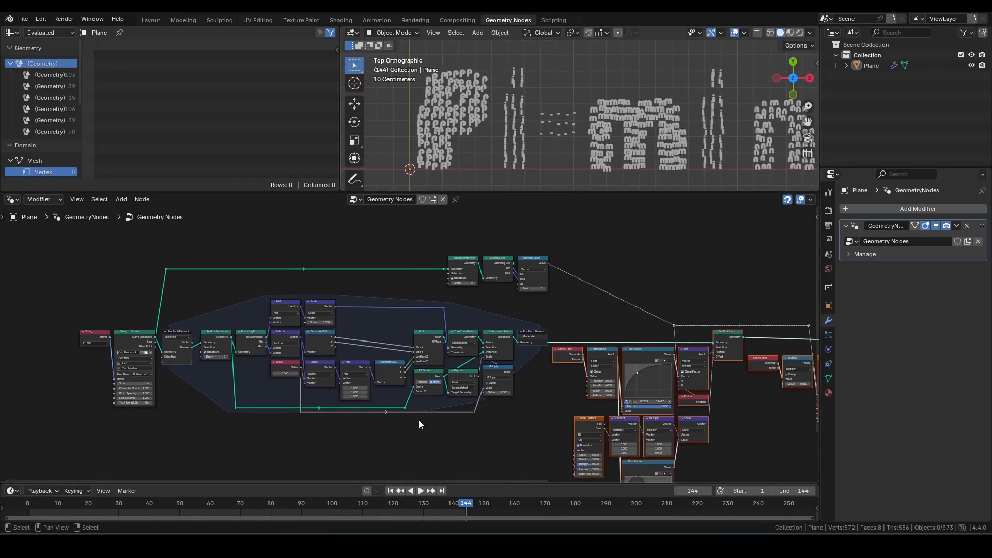
{"action": "left_click_drag", "start_coordinate": [491, 253], "coordinate": [575, 281]}
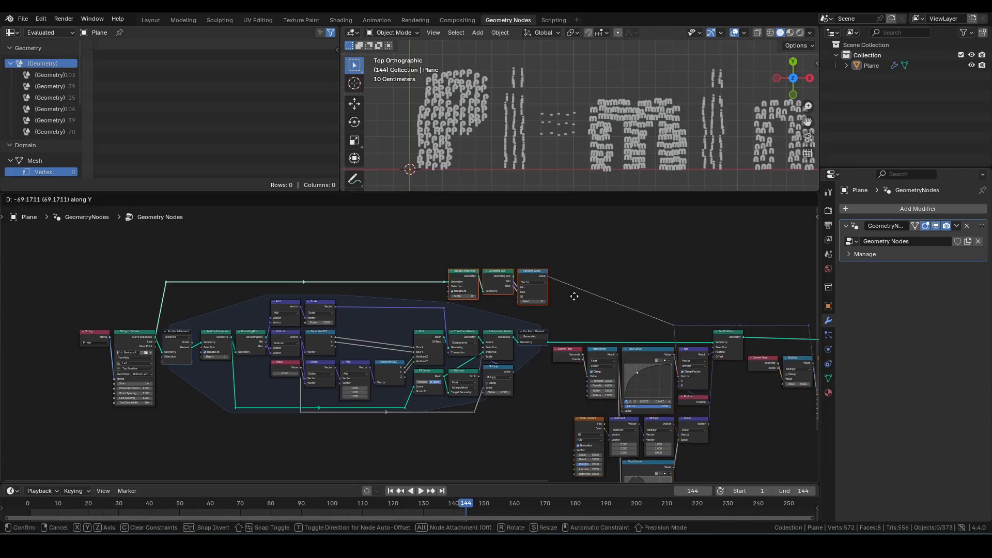
{"action": "scroll", "coordinate": [499, 459], "scroll_direction": "up", "scroll_amount": 2}
{"action": "scroll", "coordinate": [557, 352], "scroll_direction": "up", "scroll_amount": 5}
{"action": "scroll", "coordinate": [601, 336], "scroll_direction": "down", "scroll_amount": 7}
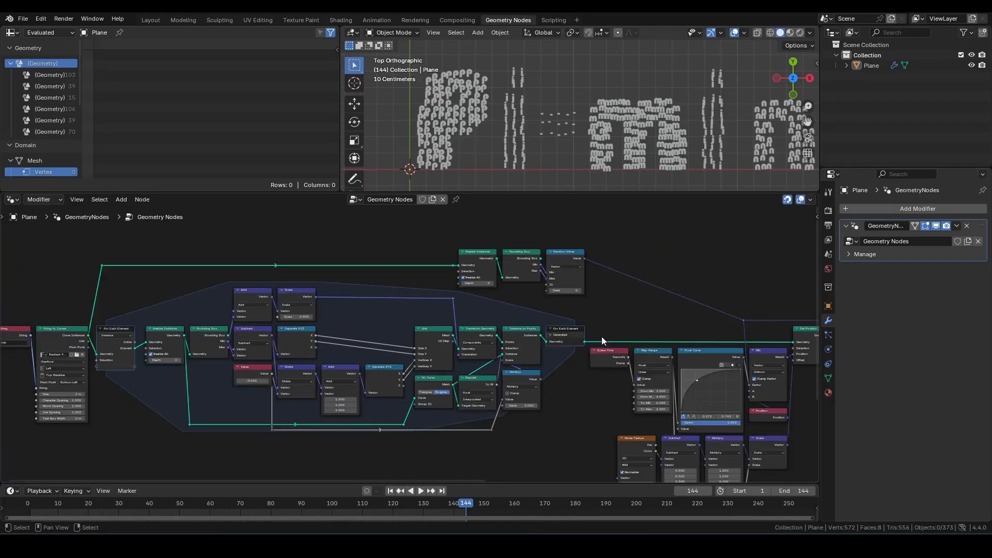
{"action": "middle_click_drag", "start_coordinate": [143, 300], "coordinate": [233, 298]}
{"action": "left_click_drag", "start_coordinate": [41, 303], "coordinate": [617, 458]}
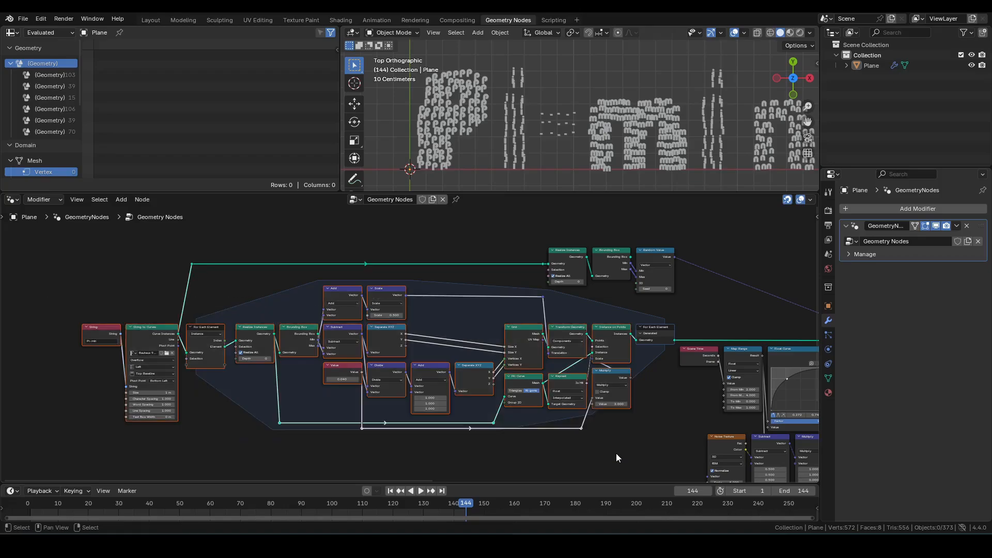
{"action": "key", "text": "g"}
{"action": "key", "text": "x"}
{"action": "right_click", "coordinate": [203, 283]}
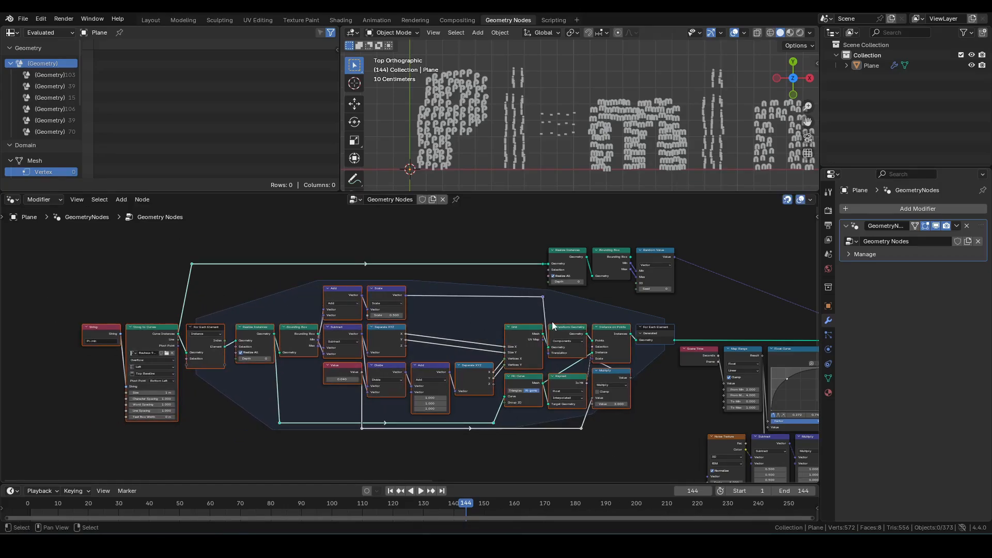
Step: Move the selected letter-building nodes along X to make room
{"action": "key", "text": "g"}
{"action": "key", "text": "x"}
{"action": "left_click", "coordinate": [509, 322]}
Step: Insert a Store Named Attribute node after Instance on Points, using the Instance domain and the name Hue
{"action": "scroll", "coordinate": [580, 359], "scroll_direction": "up", "scroll_amount": 1}
{"action": "middle_click_drag", "start_coordinate": [579, 358], "coordinate": [547, 353]}
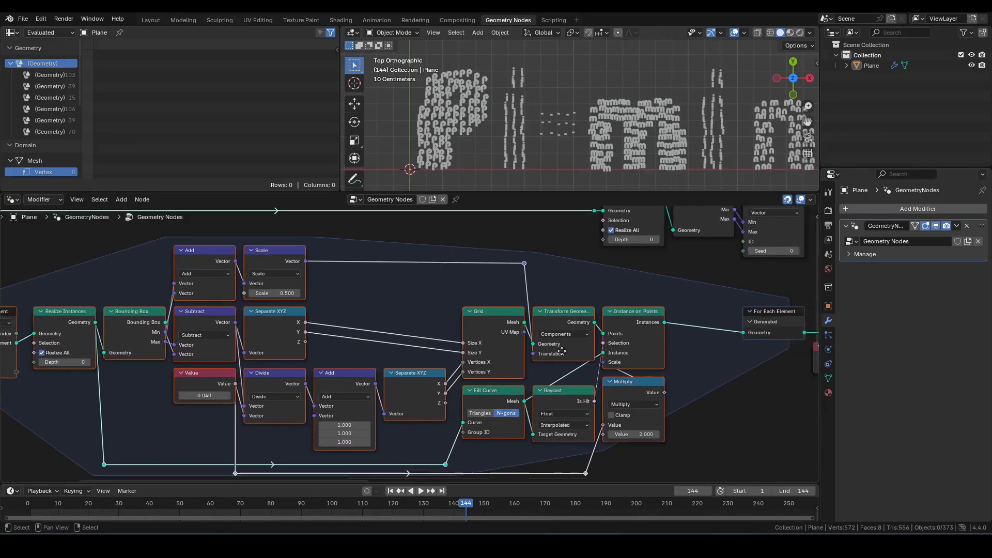
{"action": "scroll", "coordinate": [548, 353], "scroll_direction": "up", "scroll_amount": 1}
{"action": "key", "text": "F3"}
{"action": "type", "text": "sn"}
{"action": "key", "text": "Down"}
{"action": "key", "text": "Down"}
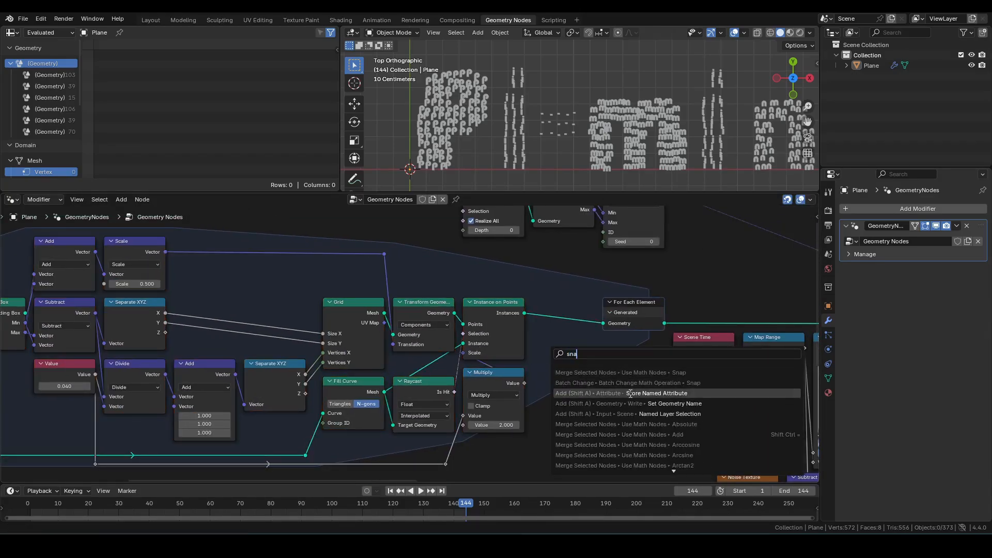
{"action": "key", "text": "Return"}
{"action": "left_click", "coordinate": [533, 300]}
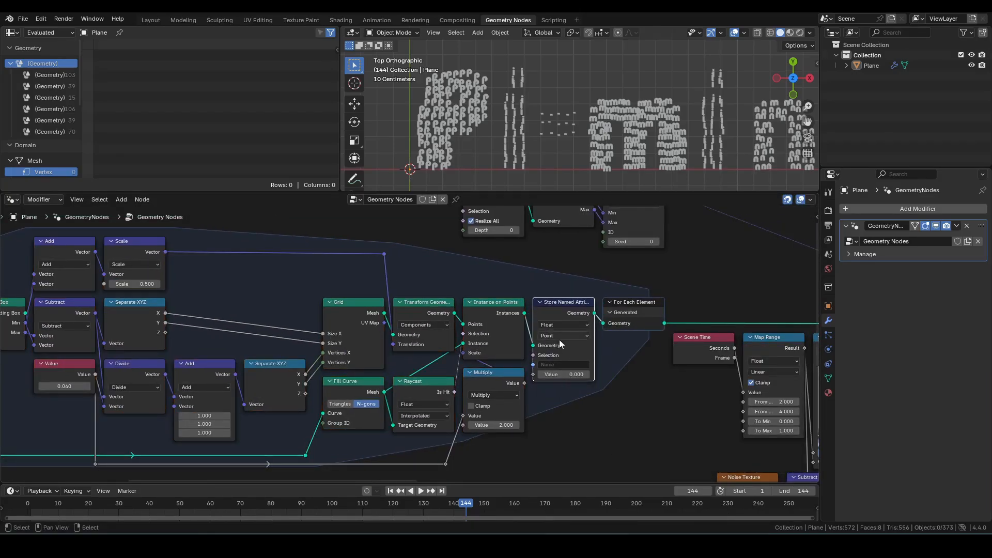
{"action": "left_click", "coordinate": [559, 337]}
{"action": "left_click", "coordinate": [567, 363]}
{"action": "key", "text": "Return"}
Step: Add a Domain Size node fed by String to Curves' Curve Instances and set its component to Instances
{"action": "scroll", "coordinate": [457, 386], "scroll_direction": "down", "scroll_amount": 5}
{"action": "middle_click_drag", "start_coordinate": [377, 391], "coordinate": [500, 368]}
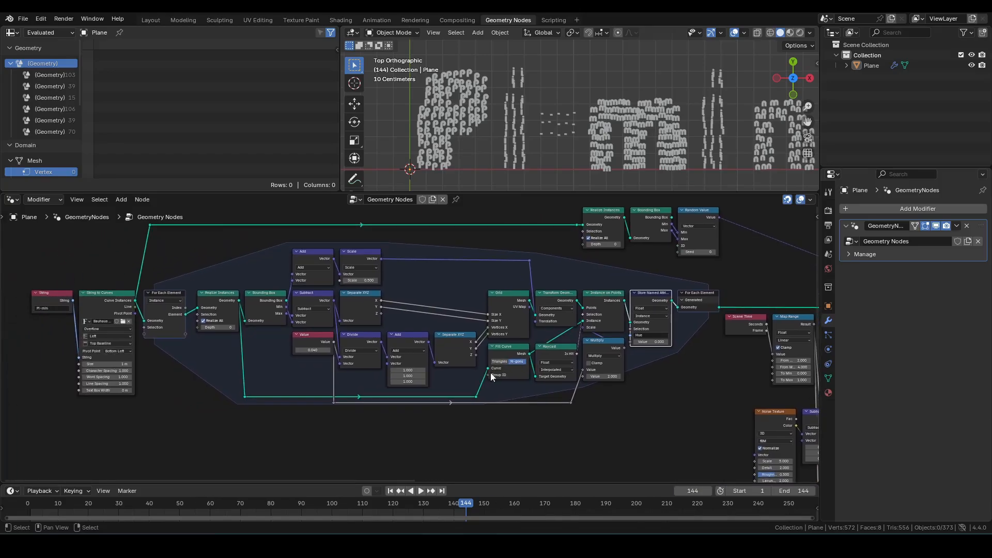
{"action": "scroll", "coordinate": [491, 373], "scroll_direction": "up", "scroll_amount": 2}
{"action": "middle_click_drag", "start_coordinate": [213, 336], "coordinate": [260, 339]}
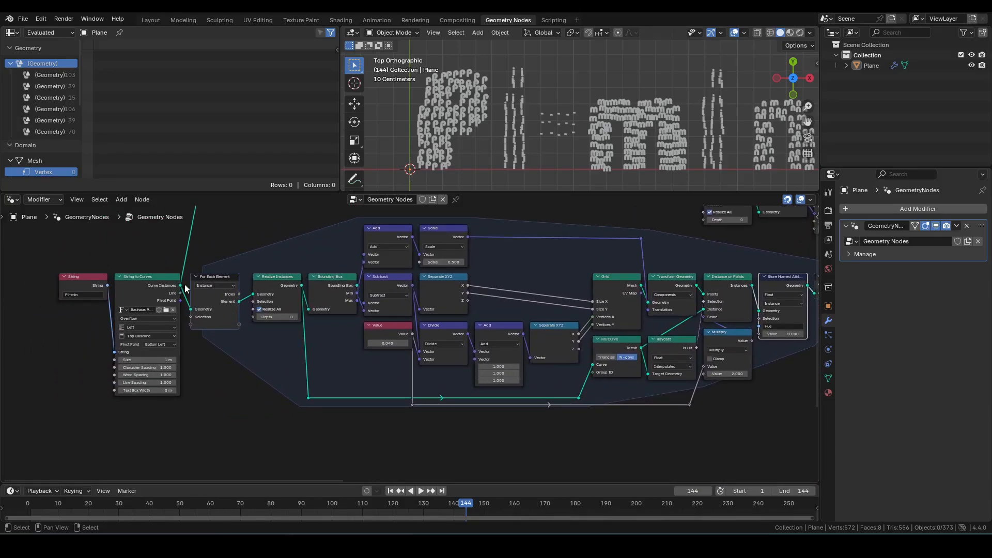
{"action": "left_click_drag", "start_coordinate": [180, 285], "coordinate": [639, 457]}
{"action": "type", "text": "do"}
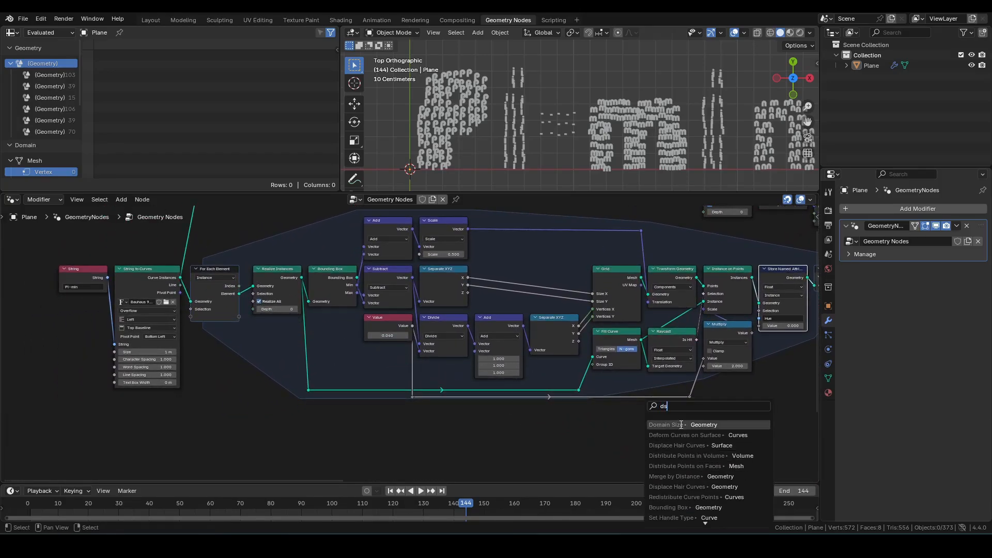
{"action": "left_click", "coordinate": [678, 424]}
{"action": "left_click", "coordinate": [742, 397]}
{"action": "middle_click_drag", "start_coordinate": [635, 426], "coordinate": [630, 356]}
{"action": "right_click_drag", "start_coordinate": [628, 354], "coordinate": [560, 386], "text": "shift"}
{"action": "key", "text": "g"}
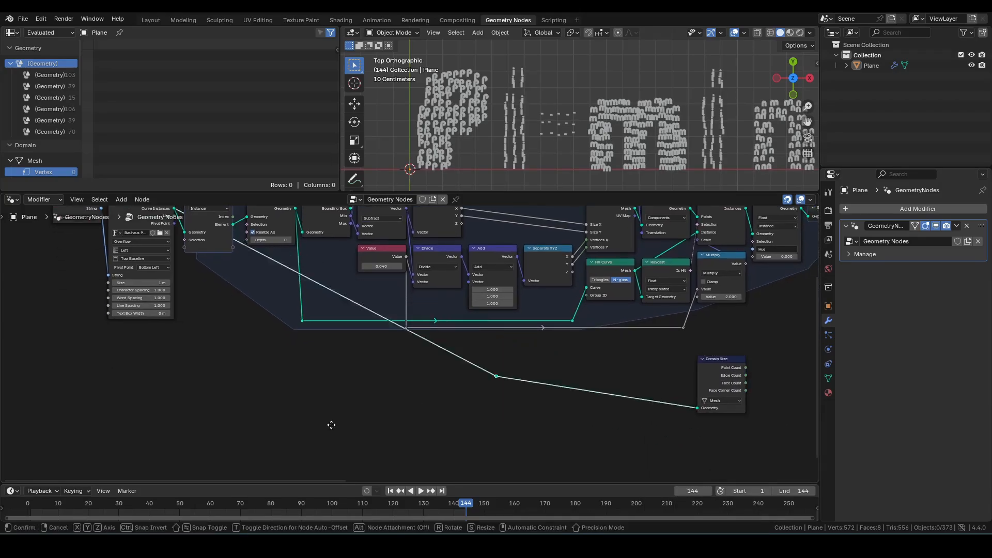
{"action": "left_click", "coordinate": [127, 426]}
{"action": "middle_click_drag", "start_coordinate": [647, 397], "coordinate": [503, 421]}
{"action": "scroll", "coordinate": [503, 421], "scroll_direction": "up", "scroll_amount": 5}
{"action": "left_click", "coordinate": [625, 426]}
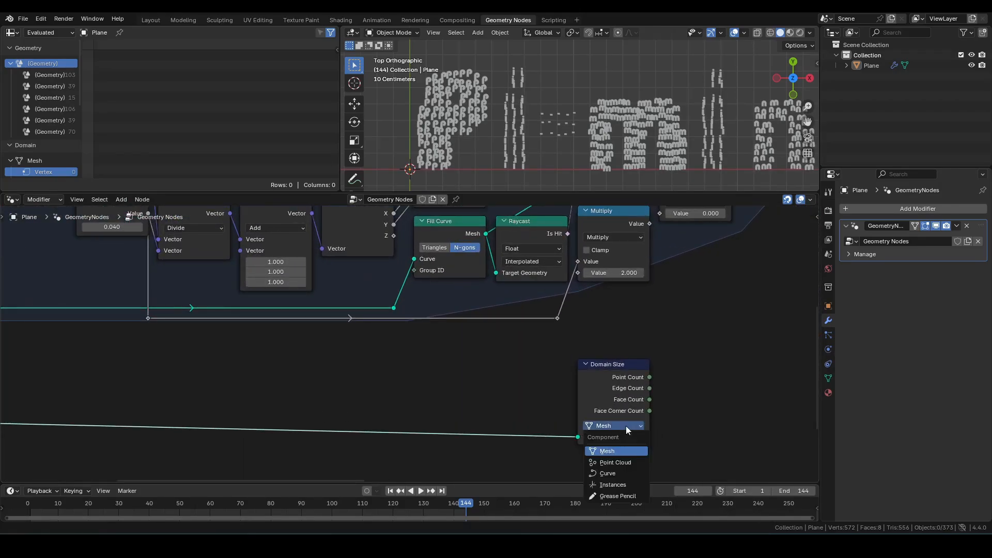
{"action": "left_click", "coordinate": [612, 484]}
{"action": "middle_click_drag", "start_coordinate": [658, 352], "coordinate": [646, 383]}
{"action": "scroll", "coordinate": [646, 382], "scroll_direction": "down", "scroll_amount": 2}
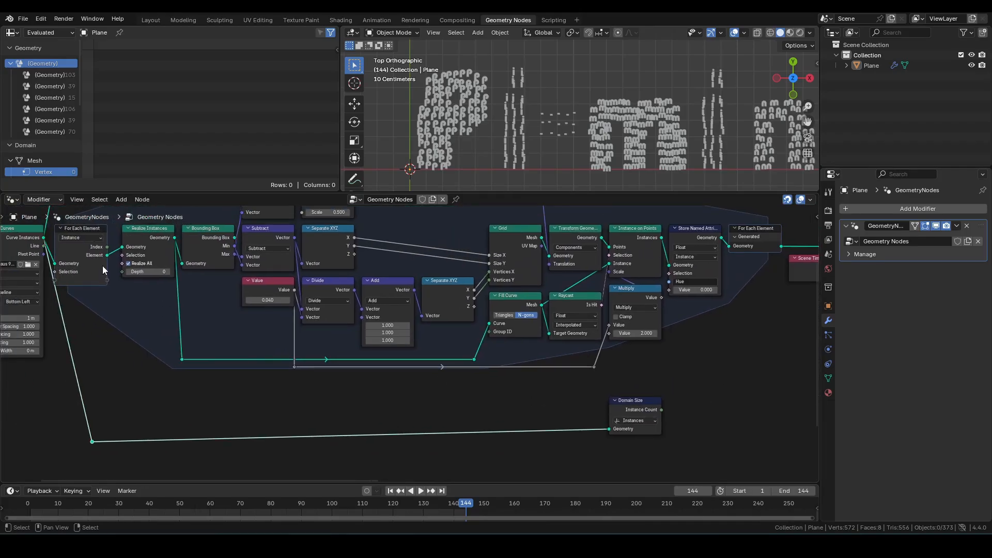
Step: Add a Divide math node beneath the Store Named Attribute node to compute the stored Hue value
{"action": "left_click_drag", "start_coordinate": [171, 241], "coordinate": [715, 391]}
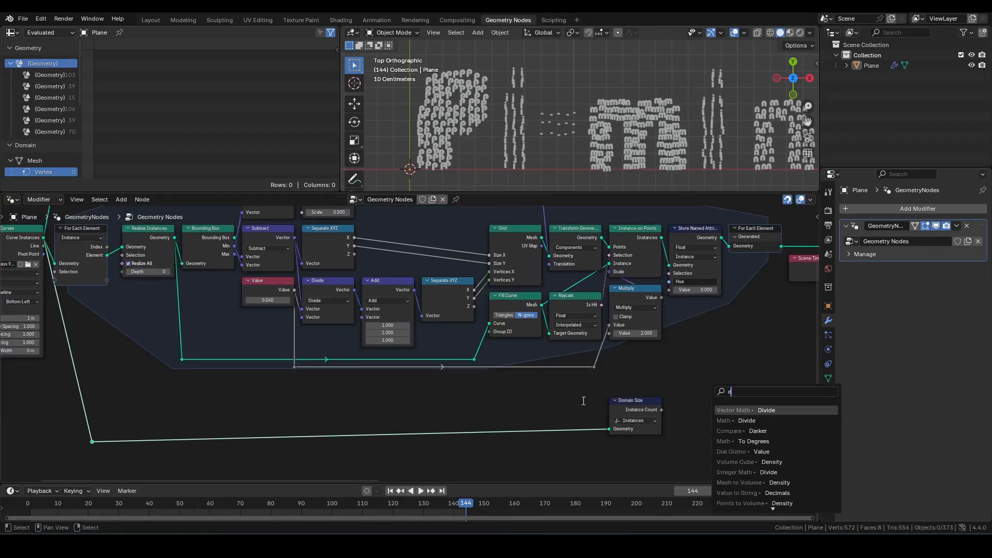
{"action": "key", "text": "Return"}
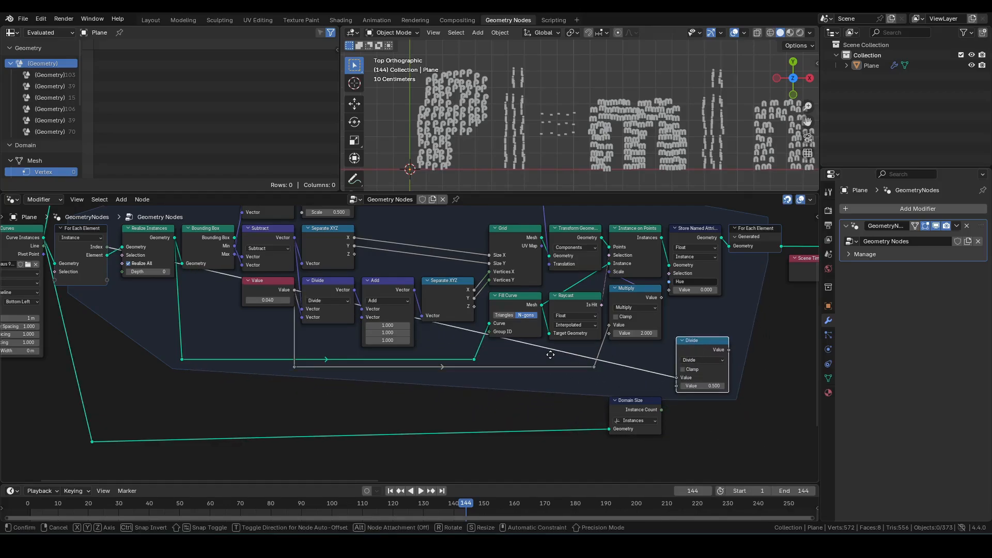
{"action": "left_click", "coordinate": [712, 421]}
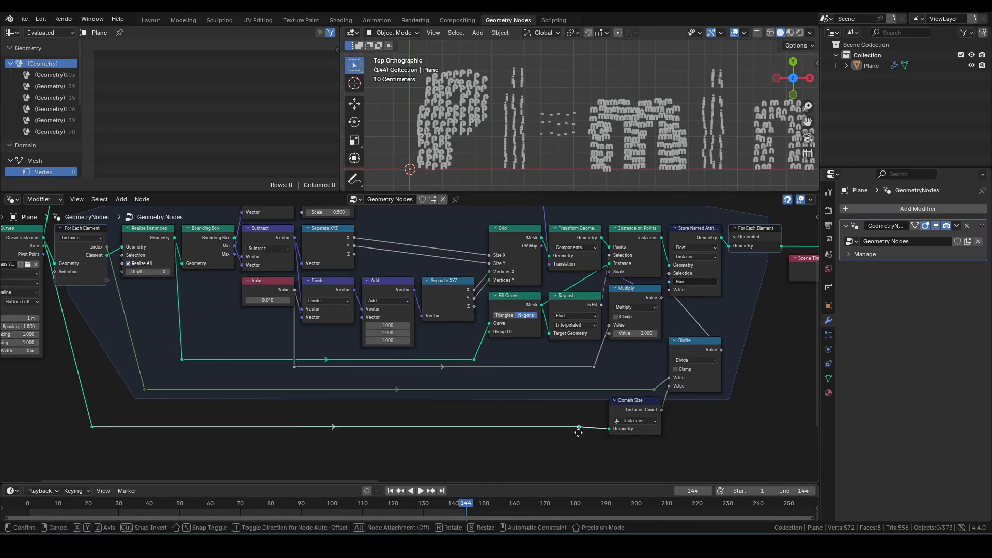
Step: Insert a Set Material node before Group Output and assign the material named Material
{"action": "scroll", "coordinate": [672, 402], "scroll_direction": "down", "scroll_amount": 2}
{"action": "scroll", "coordinate": [674, 398], "scroll_direction": "down", "scroll_amount": 1}
{"action": "middle_click_drag", "start_coordinate": [671, 386], "coordinate": [5, 378]}
{"action": "scroll", "coordinate": [487, 383], "scroll_direction": "up", "scroll_amount": 5}
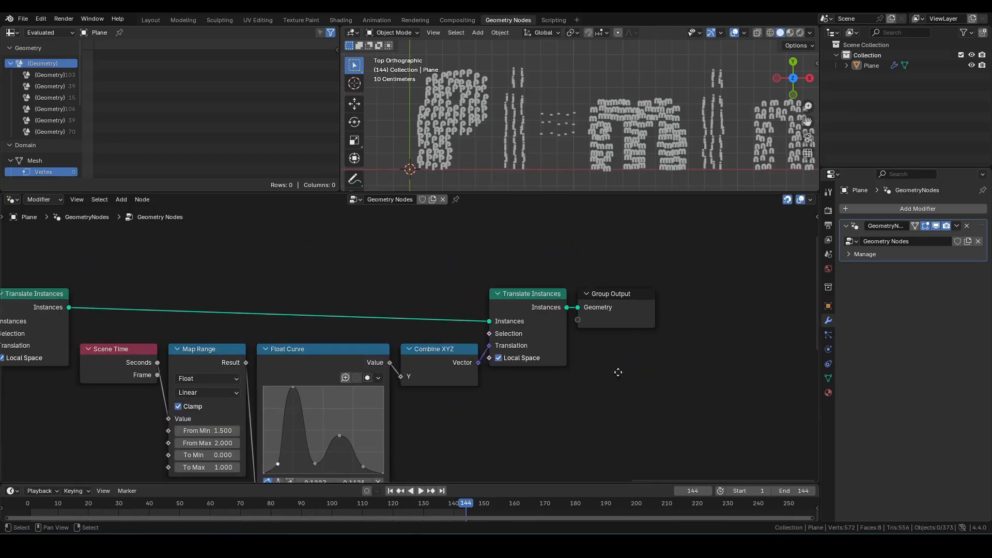
{"action": "left_click_drag", "start_coordinate": [457, 259], "coordinate": [504, 299]}
{"action": "key", "text": "g"}
{"action": "left_click", "coordinate": [661, 333]}
{"action": "left_click", "coordinate": [537, 293]}
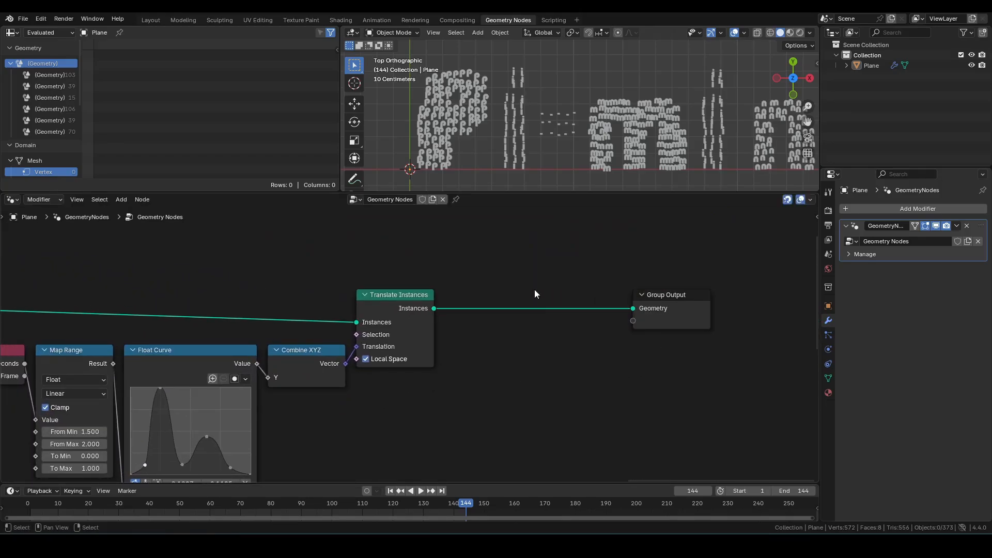
{"action": "key", "text": "F3"}
{"action": "type", "text": "set mat"}
{"action": "key", "text": "Return"}
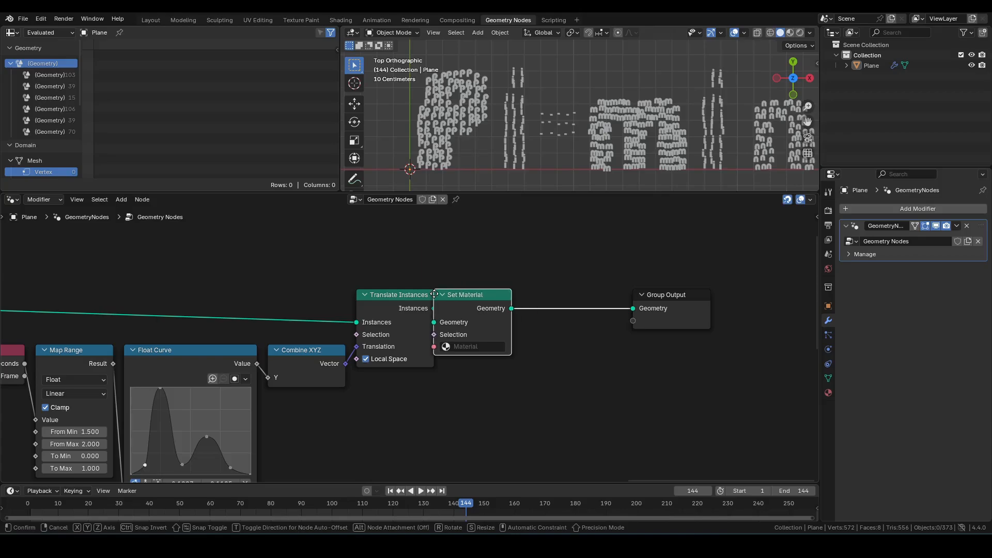
{"action": "left_click", "coordinate": [439, 293]}
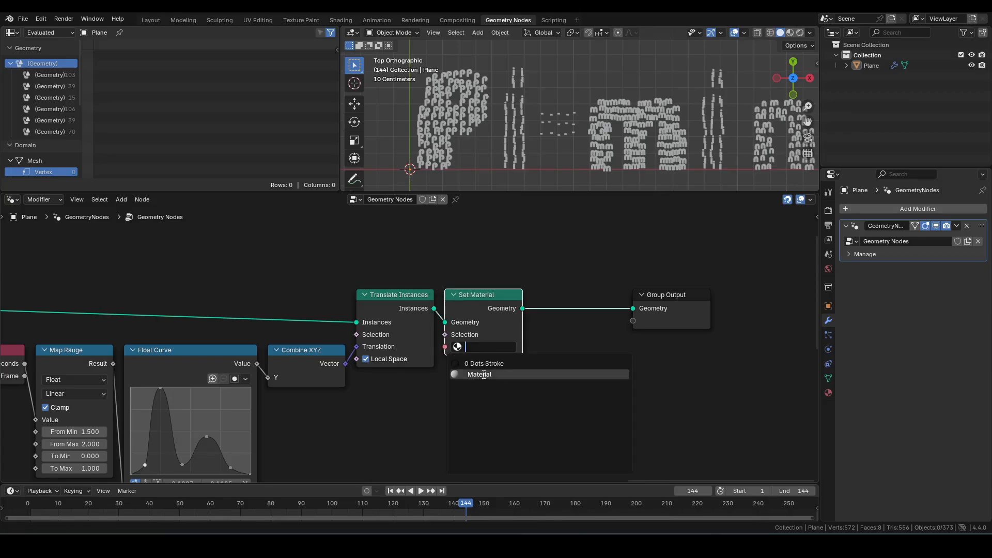
{"action": "left_click", "coordinate": [484, 373]}
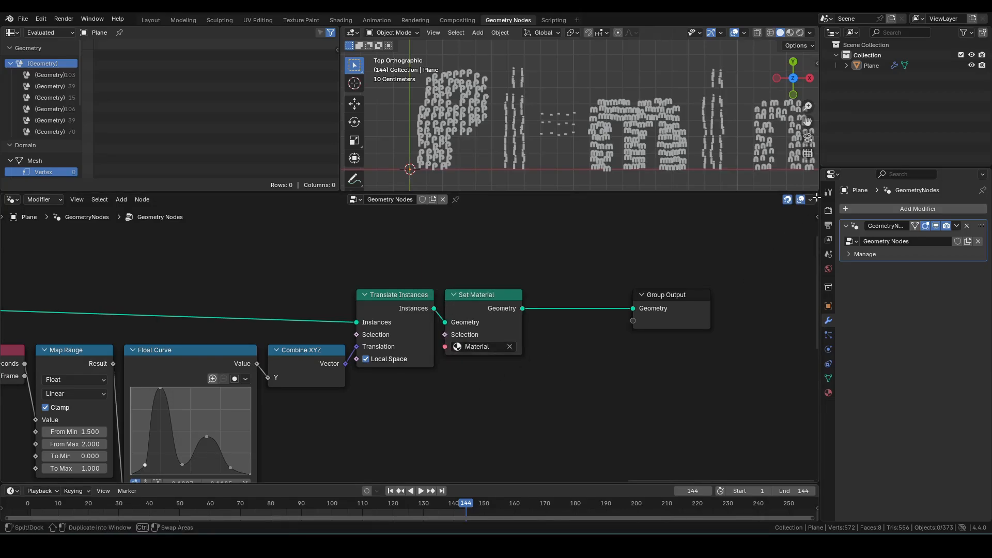
Step: Split the node editor and switch the new area to the Shader Editor showing the plane's Material
{"action": "left_click_drag", "start_coordinate": [816, 196], "coordinate": [700, 199]}
{"action": "left_click_drag", "start_coordinate": [400, 204], "coordinate": [409, 206]}
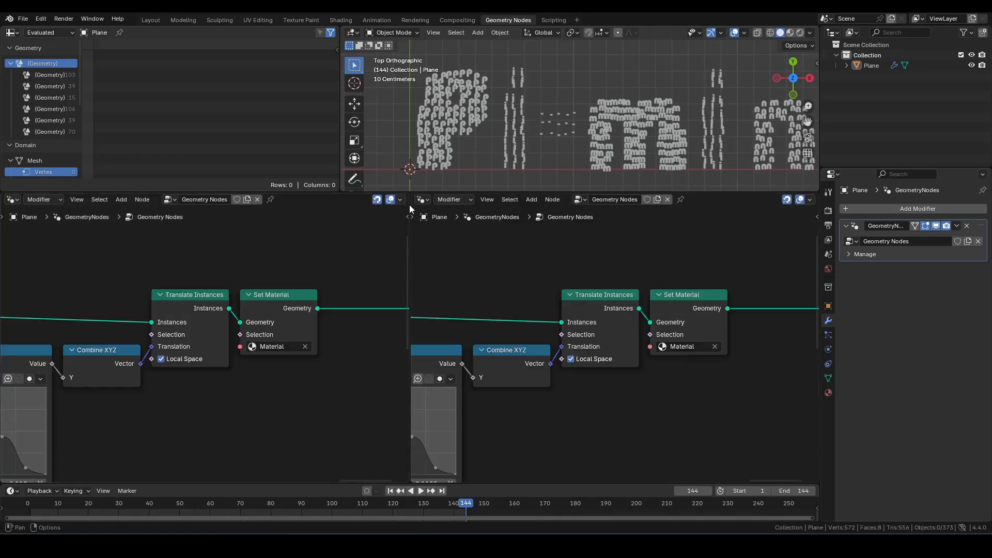
{"action": "left_click", "coordinate": [427, 200]}
{"action": "left_click", "coordinate": [451, 294]}
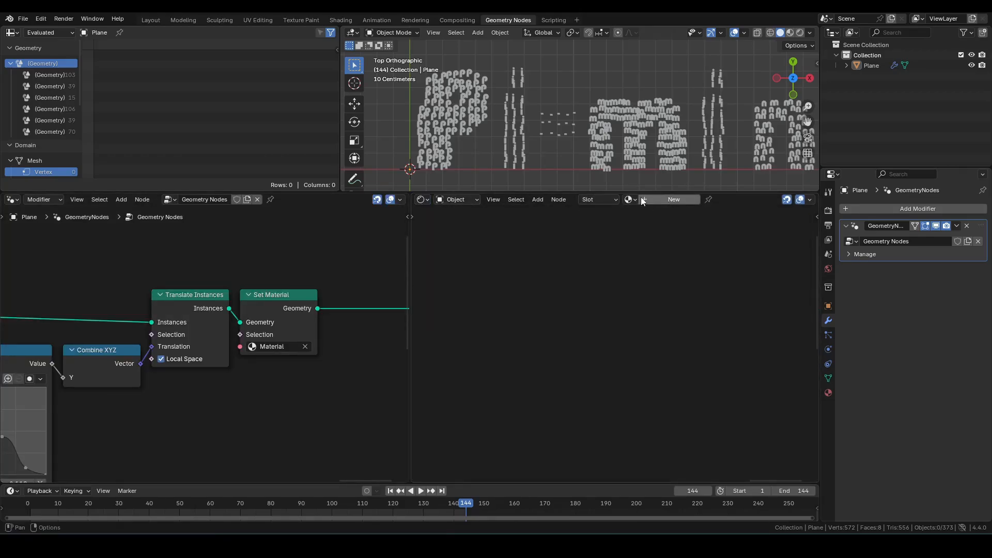
{"action": "left_click", "coordinate": [636, 215]}
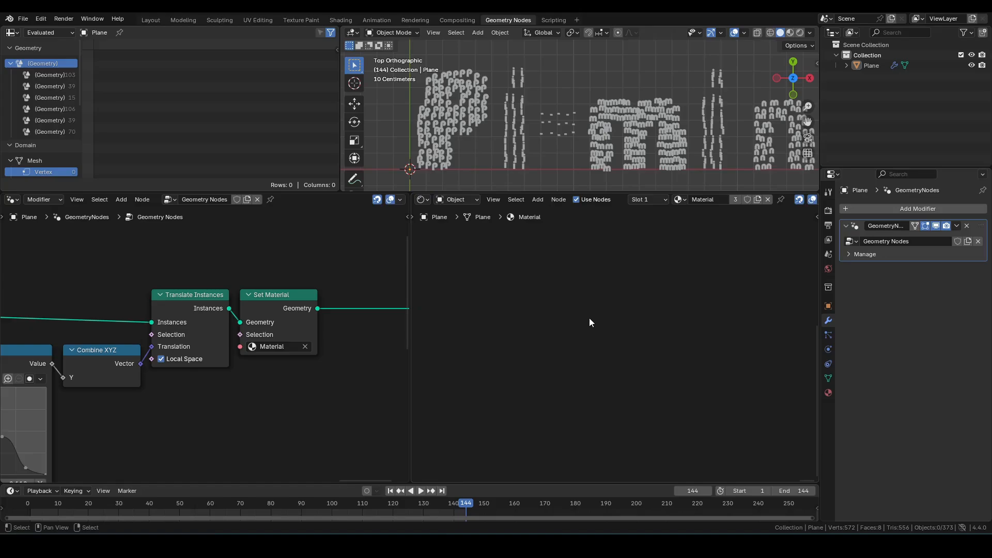
Step: Replace the Principled BSDF with an Attribute node set to Instancer that reads the attribute named Hue
{"action": "key", "text": "Home"}
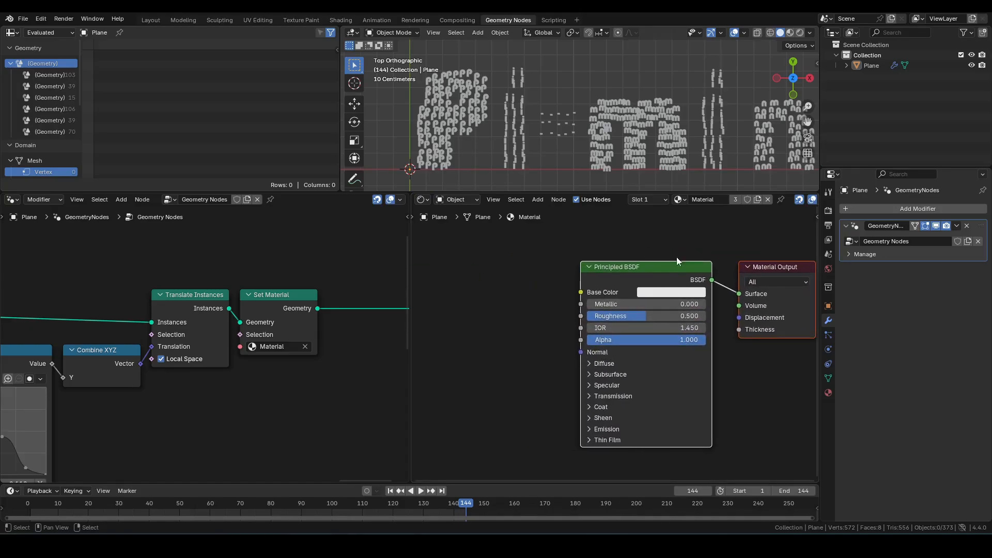
{"action": "key", "text": "x"}
{"action": "key", "text": "F3"}
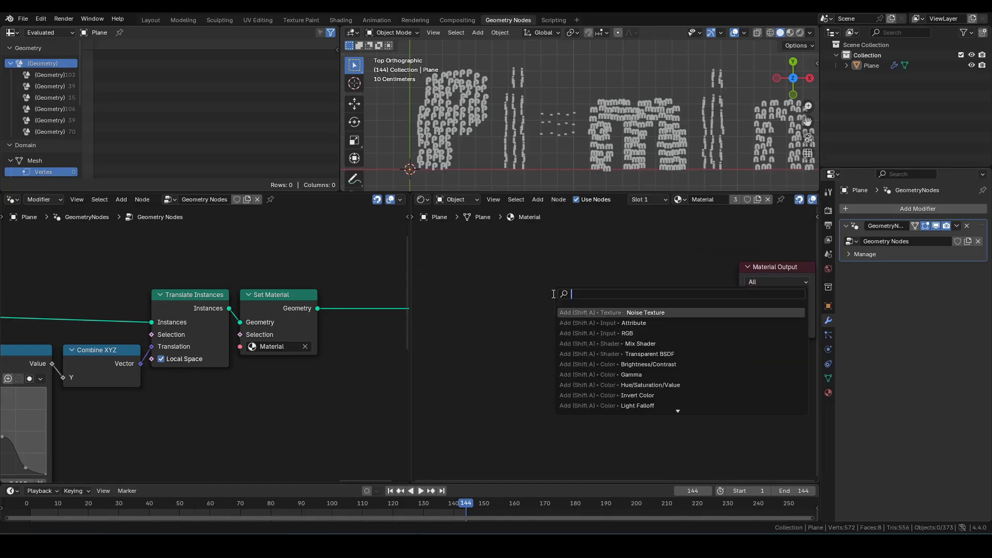
{"action": "type", "text": "attribute"}
{"action": "key", "text": "Return"}
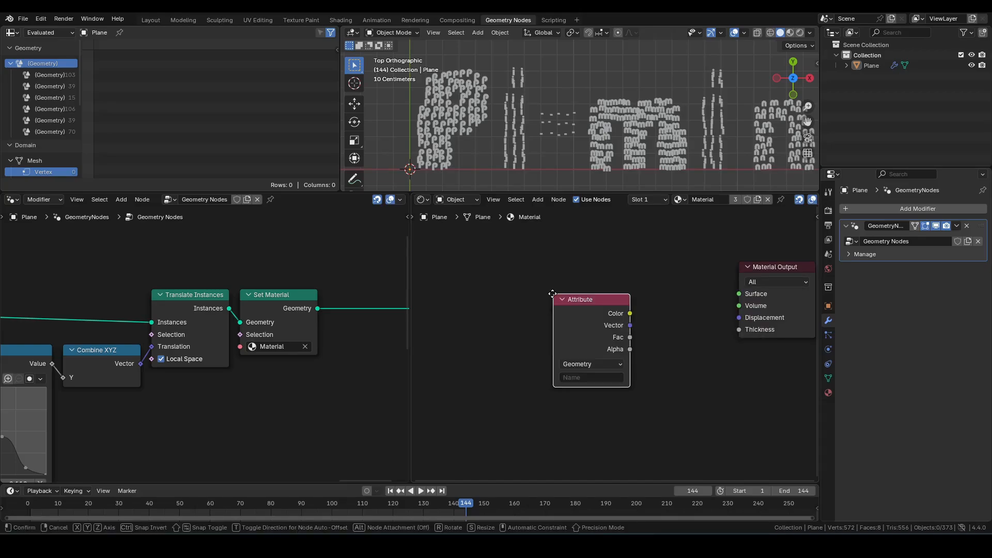
{"action": "left_click", "coordinate": [535, 288]}
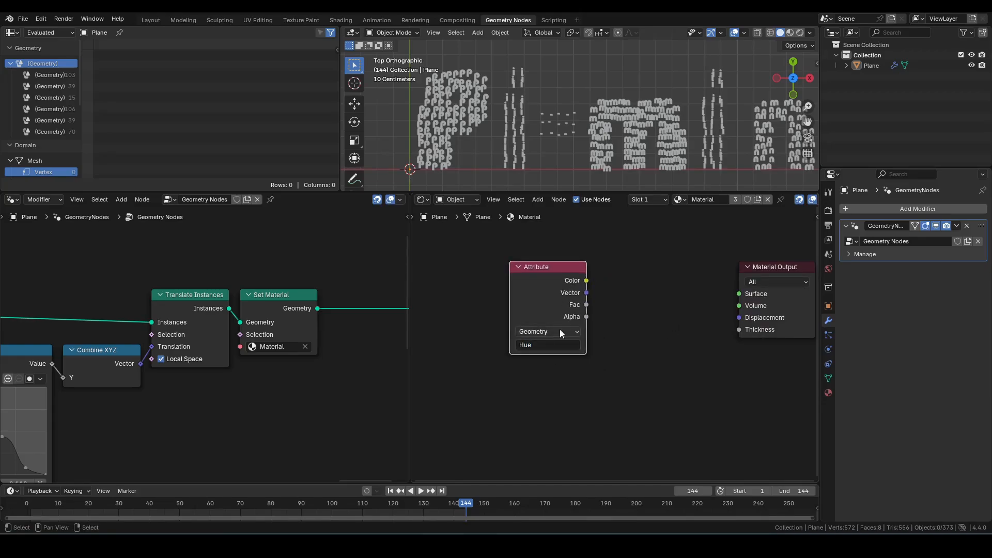
{"action": "left_click", "coordinate": [538, 382]}
{"action": "left_click", "coordinate": [672, 303]}
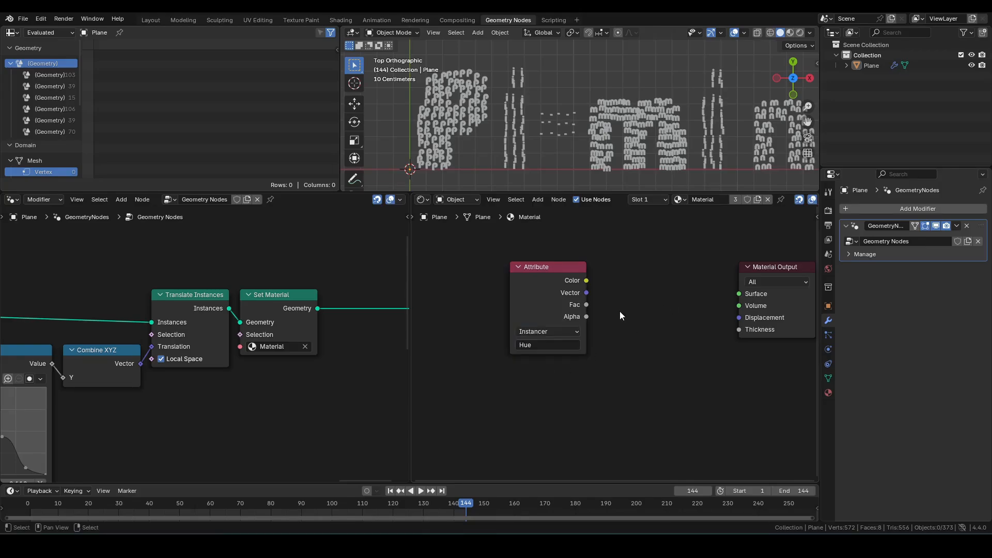
Step: Add a Hue/Saturation/Value node with the Attribute's Fac driving Hue, and set its Color to pure red
{"action": "left_click_drag", "start_coordinate": [646, 287], "coordinate": [646, 285]}
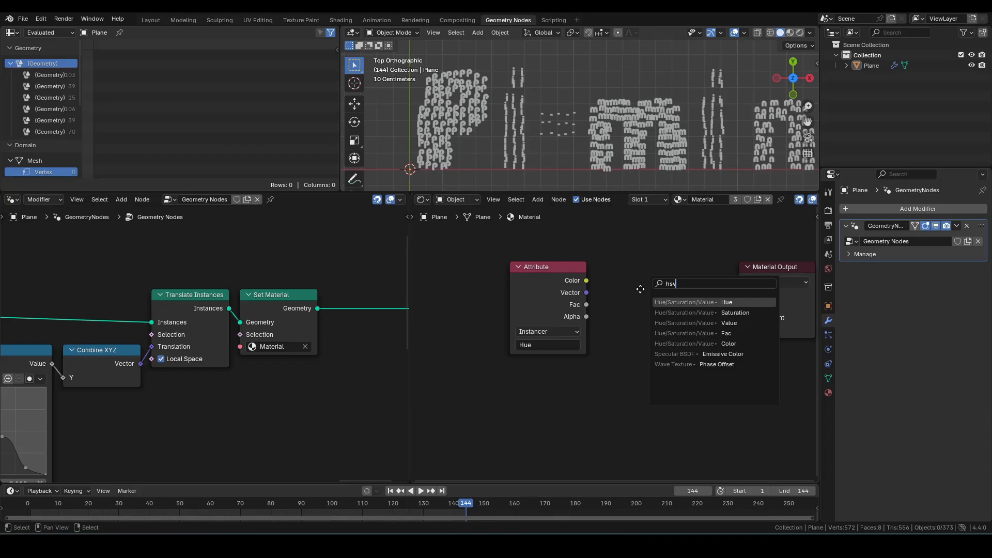
{"action": "key", "text": "Return"}
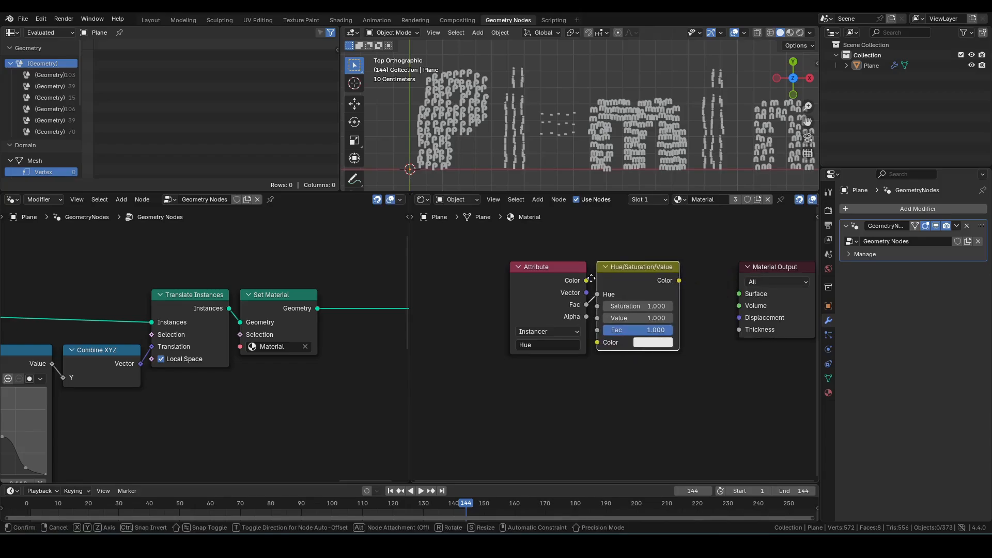
{"action": "left_click", "coordinate": [591, 280]}
{"action": "left_click", "coordinate": [652, 342]}
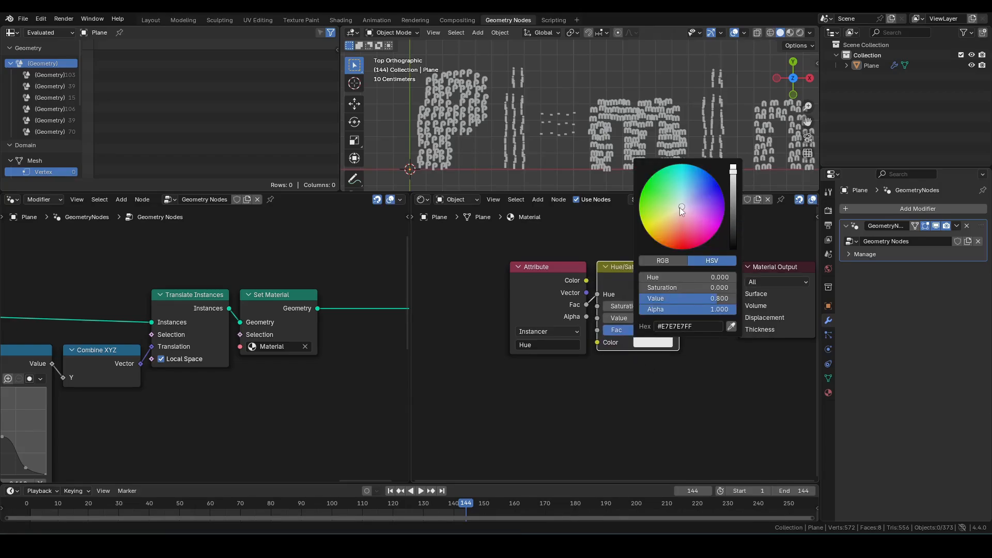
{"action": "left_click_drag", "start_coordinate": [732, 181], "coordinate": [733, 165]}
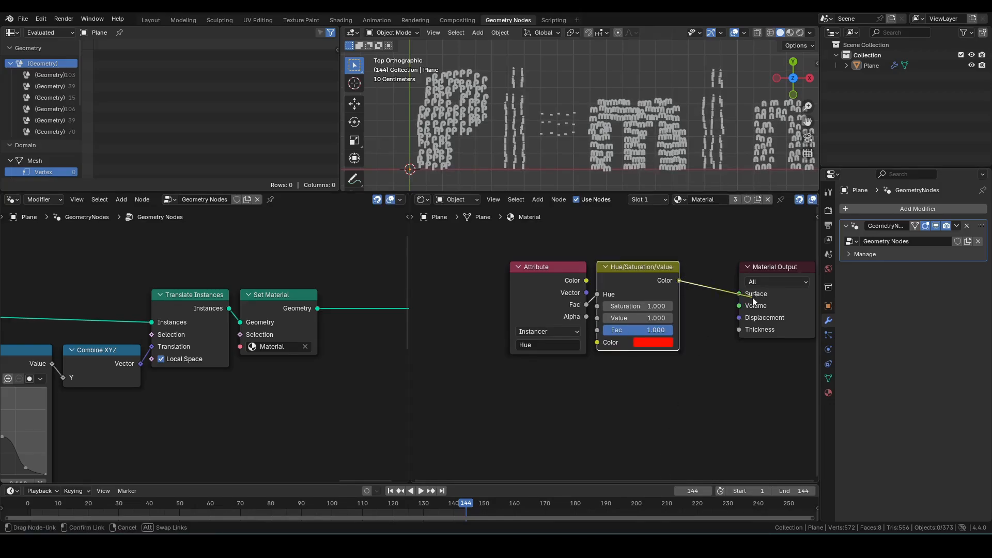
Step: Connect the Hue/Saturation/Value output to the Material Output Surface and switch the viewport to Material Preview shading
{"action": "left_click_drag", "start_coordinate": [781, 270], "coordinate": [735, 269]}
{"action": "key", "text": "z"}
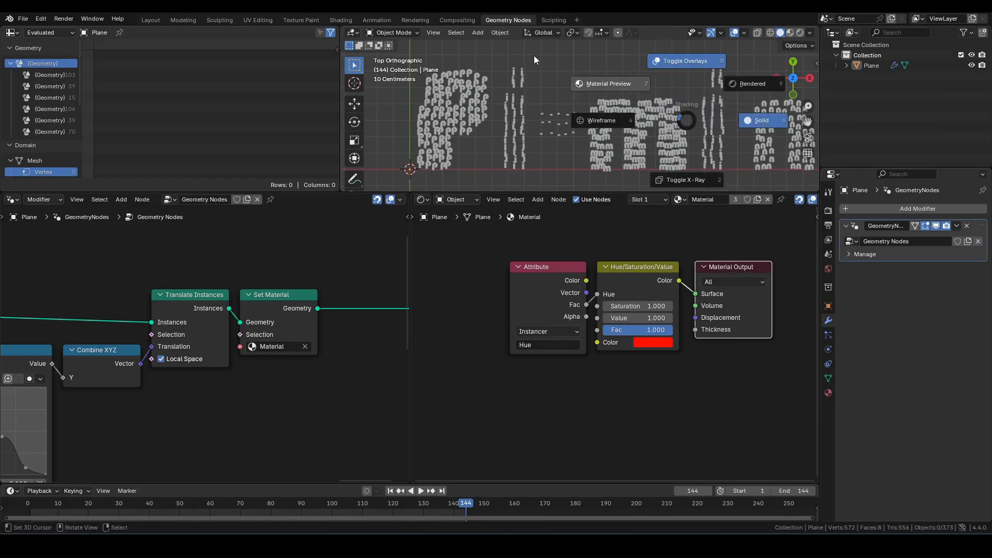
{"action": "left_click", "coordinate": [533, 56]}
{"action": "scroll", "coordinate": [673, 94], "scroll_direction": "down", "scroll_amount": 2}
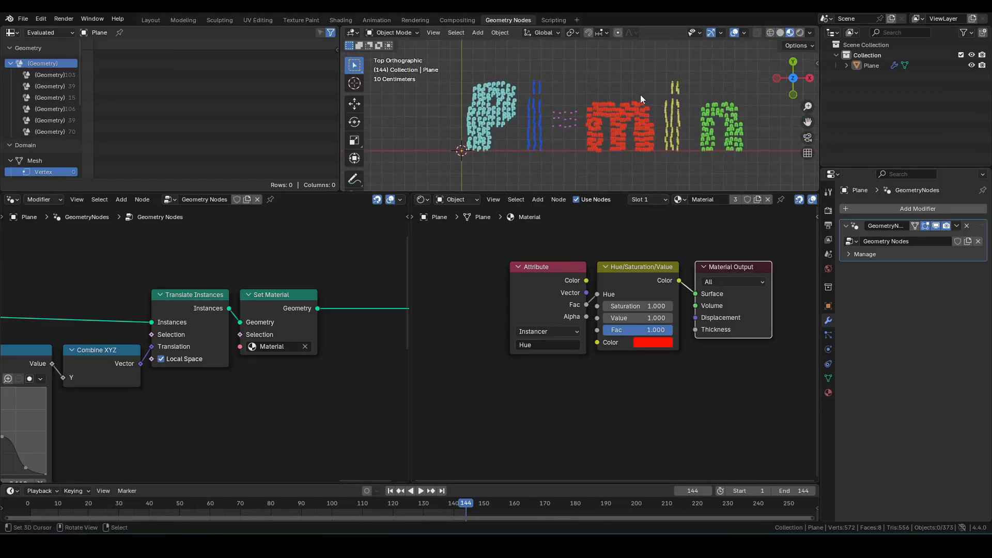
Step: Maximise the 3D viewport and play the animation from the first frame
{"action": "key", "text": "ctrl+space"}
{"action": "scroll", "coordinate": [673, 194], "scroll_direction": "up", "scroll_amount": 4}
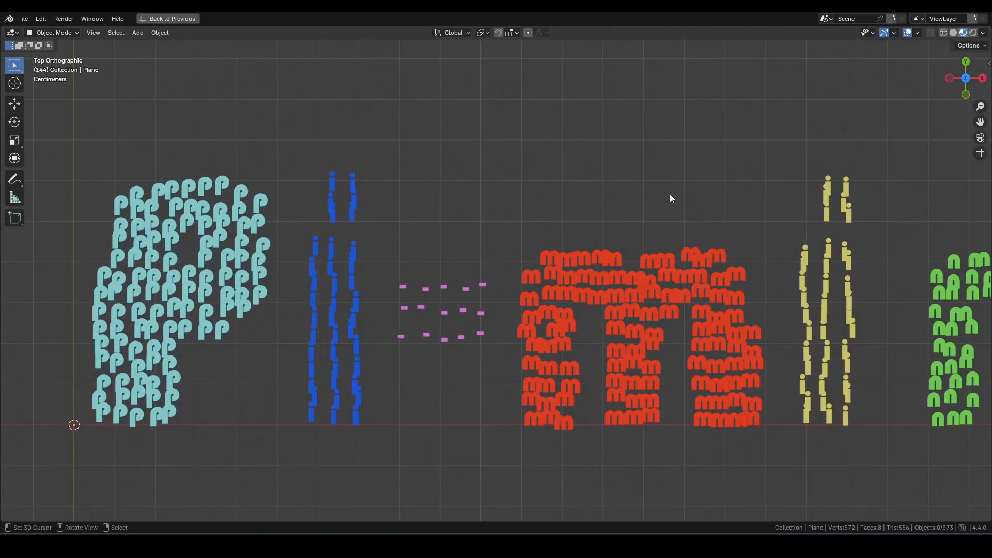
{"action": "scroll", "coordinate": [670, 198], "scroll_direction": "down", "scroll_amount": 2}
{"action": "key", "text": "shift+Left"}
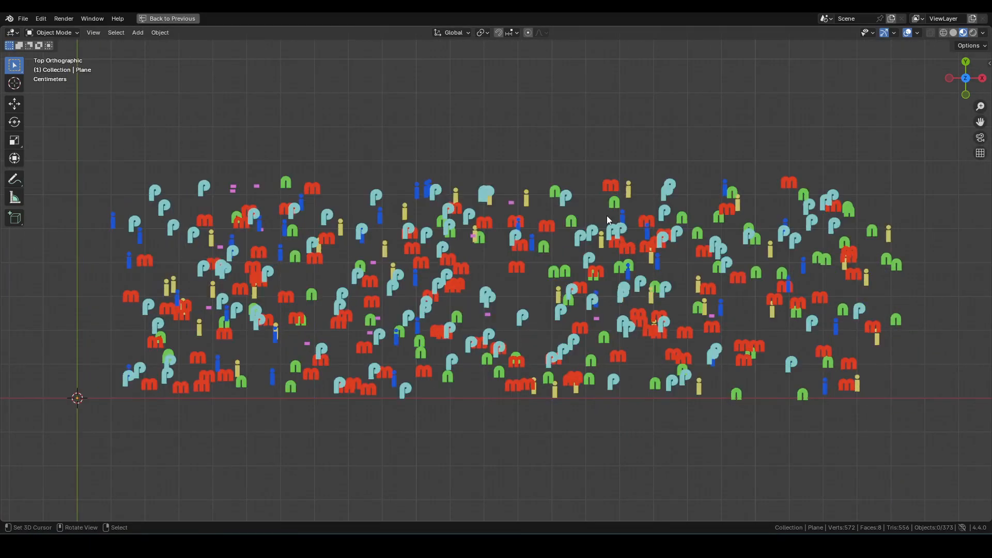
{"action": "key", "text": "space"}
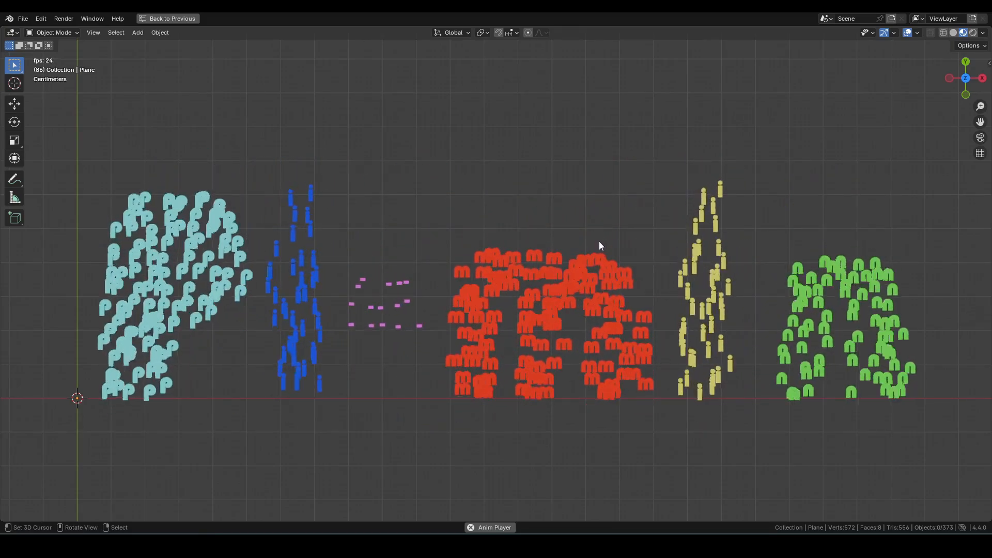
Step: Maximise the Geometry Nodes editor and review the whole node tree
{"action": "key", "text": "ctrl+space"}
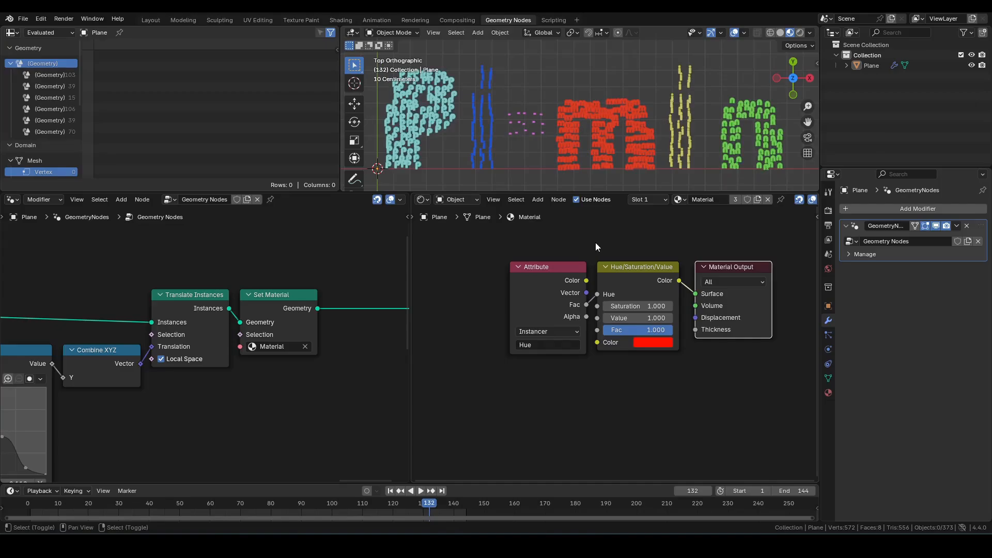
{"action": "key", "text": "ctrl+space"}
{"action": "scroll", "coordinate": [363, 247], "scroll_direction": "down", "scroll_amount": 5}
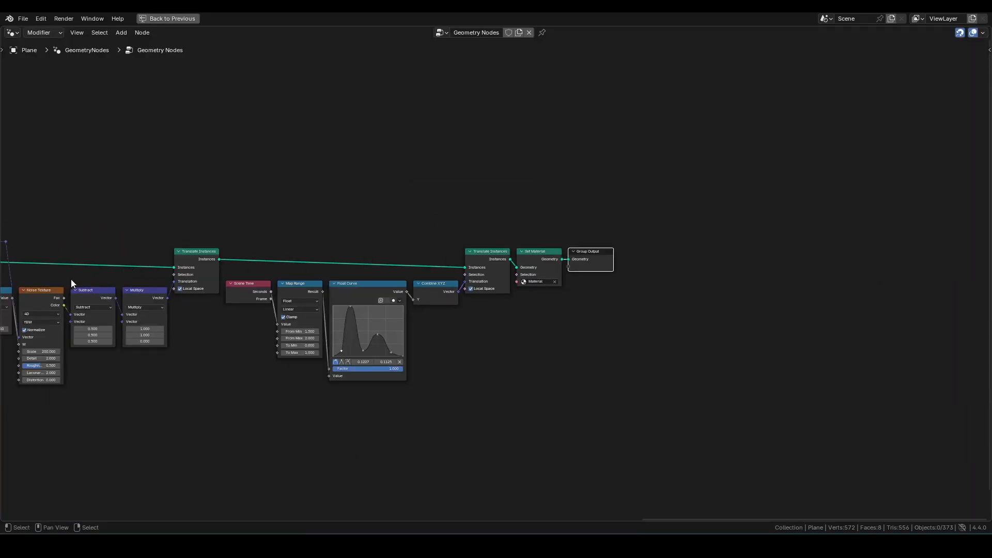
{"action": "scroll", "coordinate": [401, 271], "scroll_direction": "down", "scroll_amount": 6}
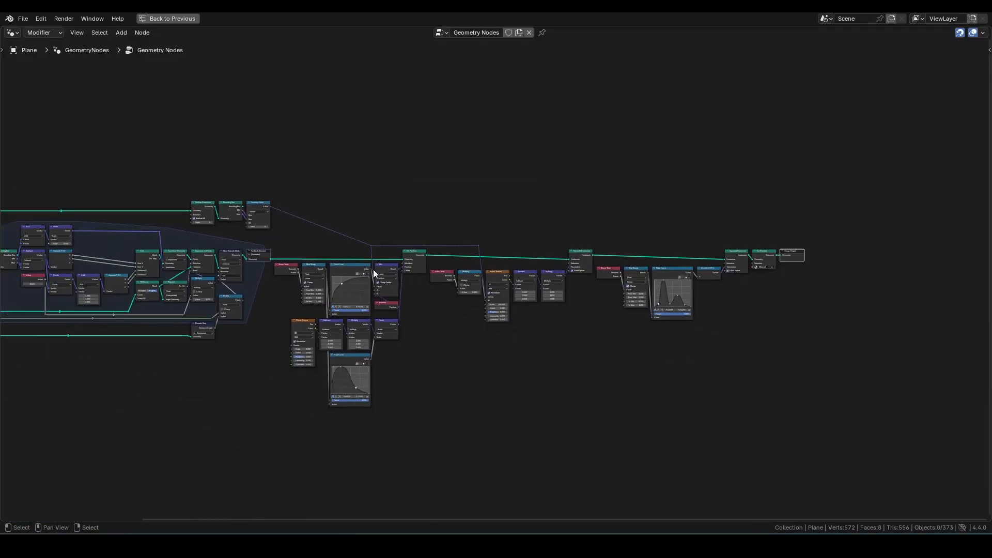
{"action": "middle_click_drag", "start_coordinate": [373, 269], "coordinate": [490, 270]}
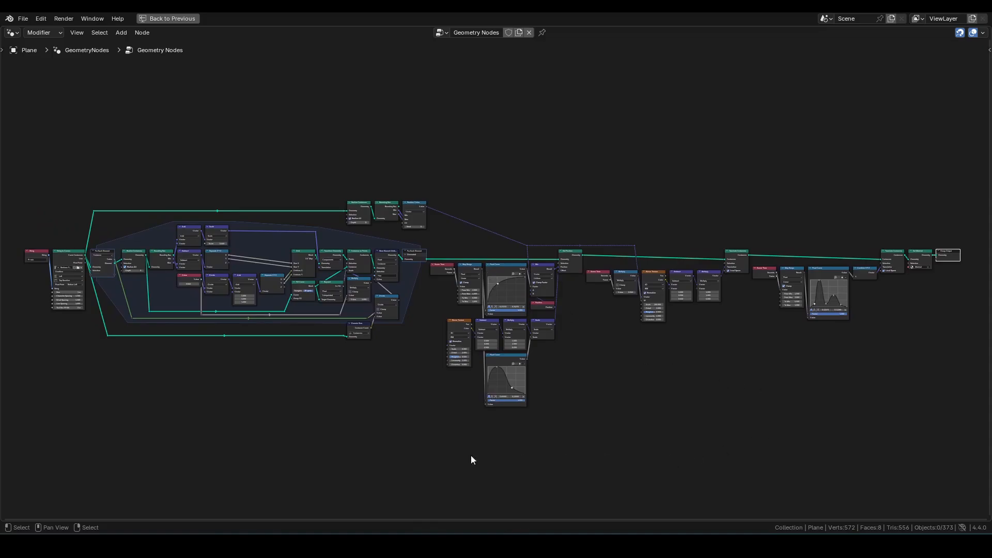
{"action": "scroll", "coordinate": [754, 366], "scroll_direction": "up", "scroll_amount": 4}
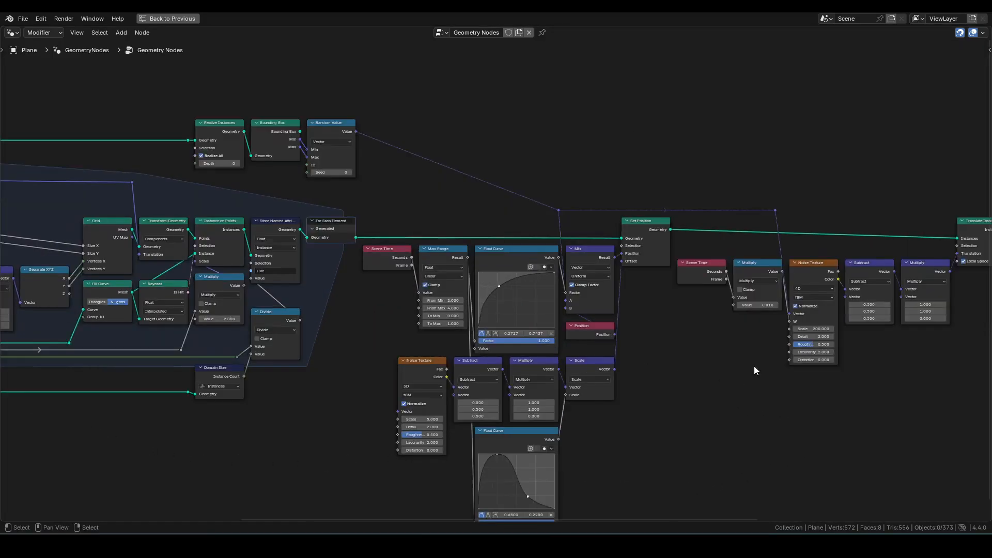
{"action": "left_click_drag", "start_coordinate": [610, 517], "coordinate": [946, 525]}
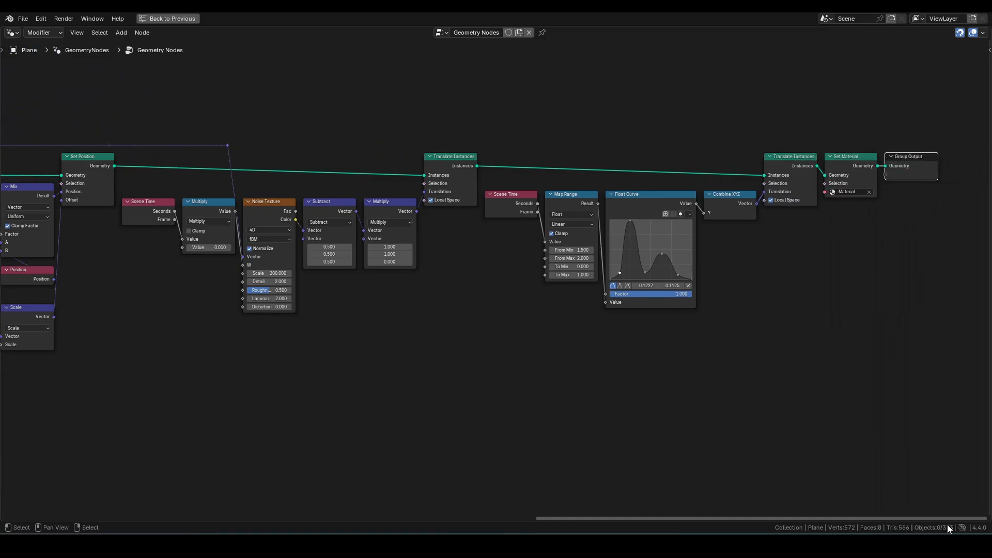
Step: Return to the layout, maximise the viewport and play the coloured animation again from the start
{"action": "key", "text": "ctrl+space"}
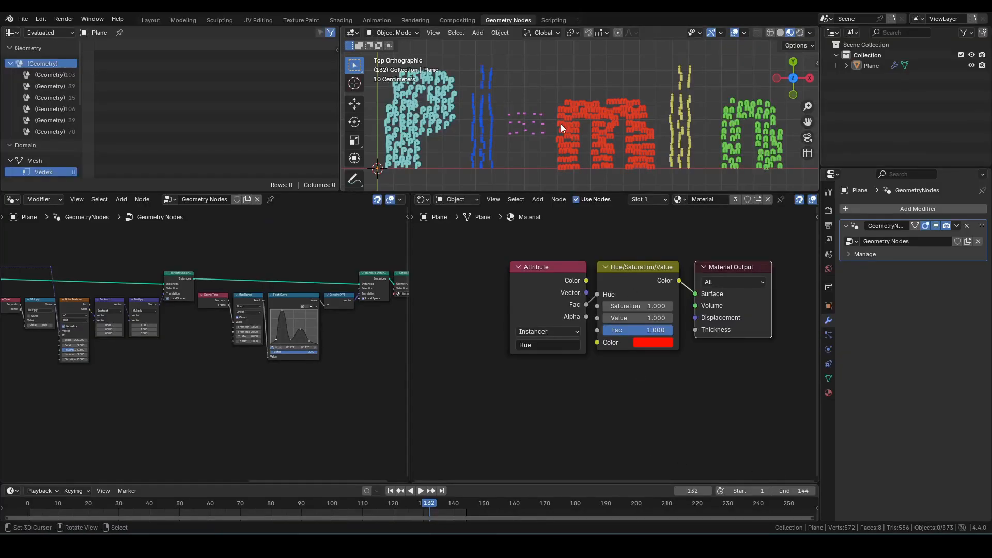
{"action": "key", "text": "ctrl+space"}
{"action": "key", "text": "space"}
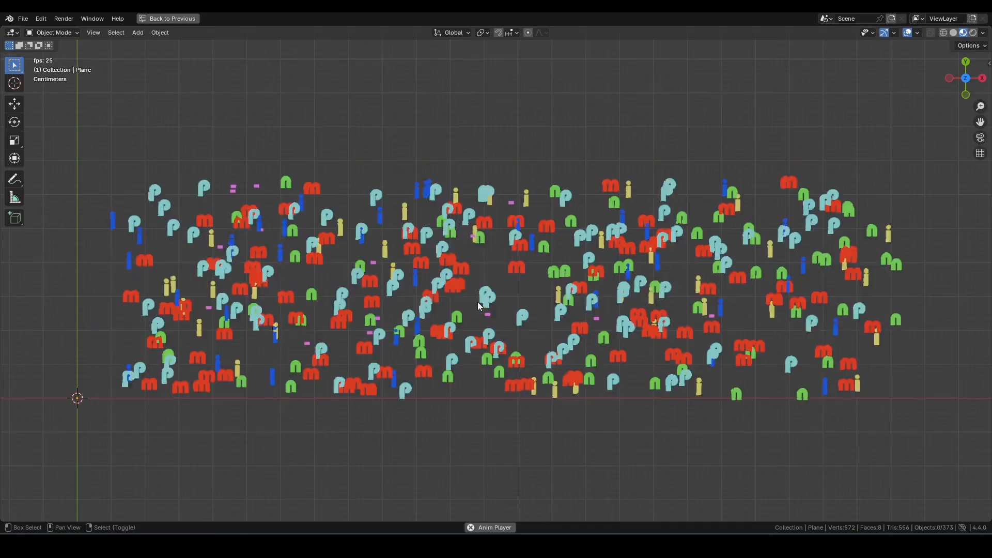